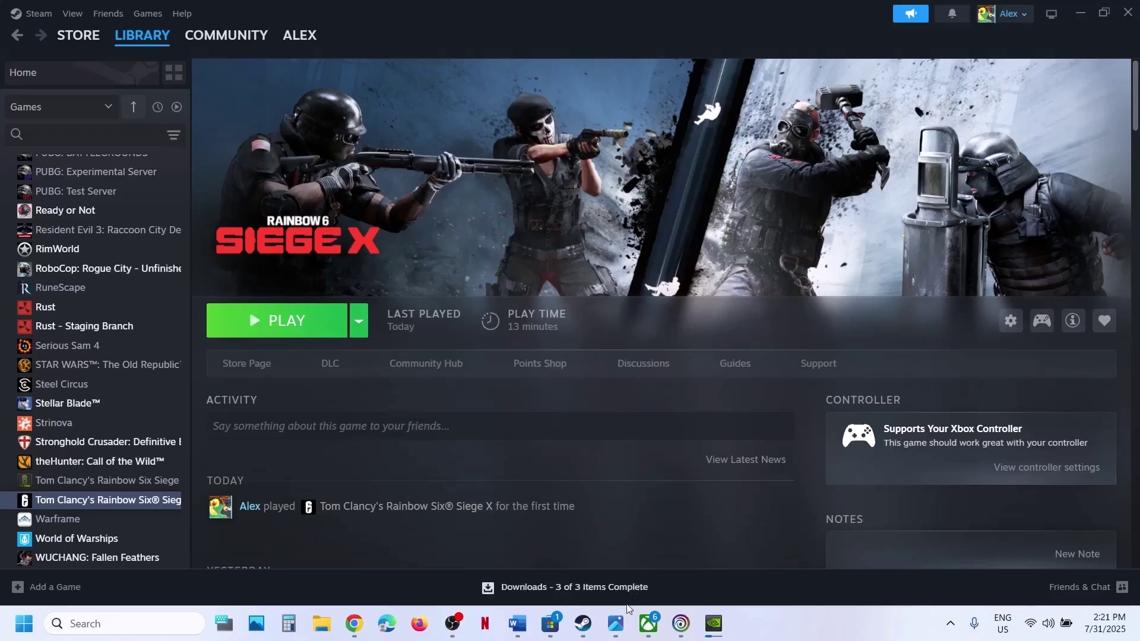
# Open Screenshot (317).png showing Siege X stuck mid-launch in Steam.
pyautogui.click(617, 623)
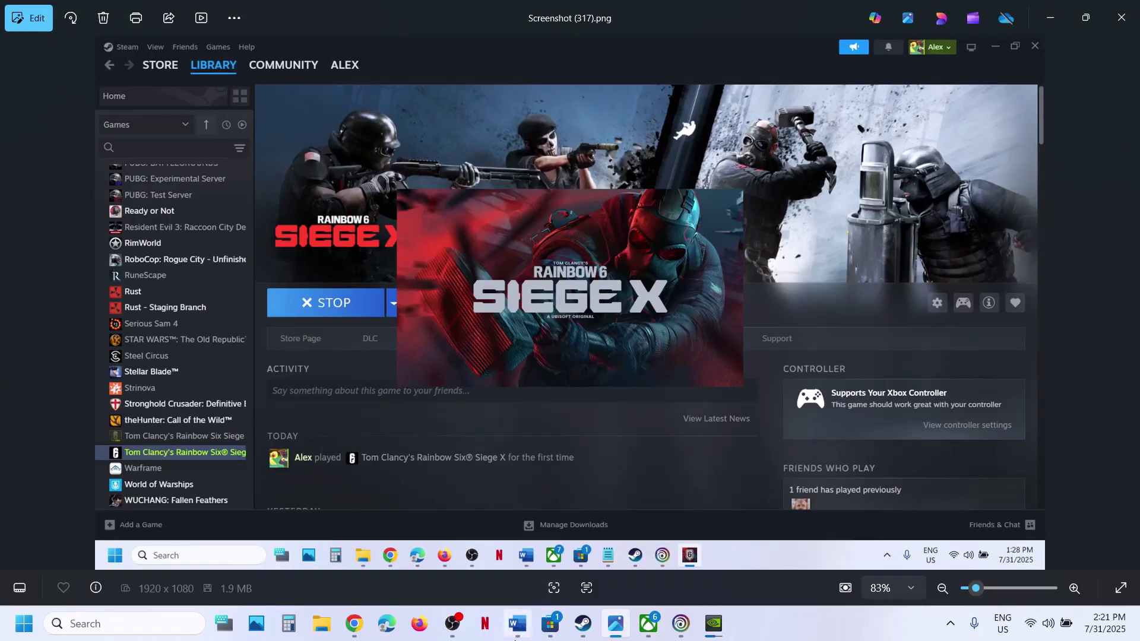
# Highlight Step 1 on closing game processes in the notes, then open the Start button's quick-access menu.
pyautogui.click(517, 623)
pyautogui.moveTo(169, 260); pyautogui.dragTo(445, 312)
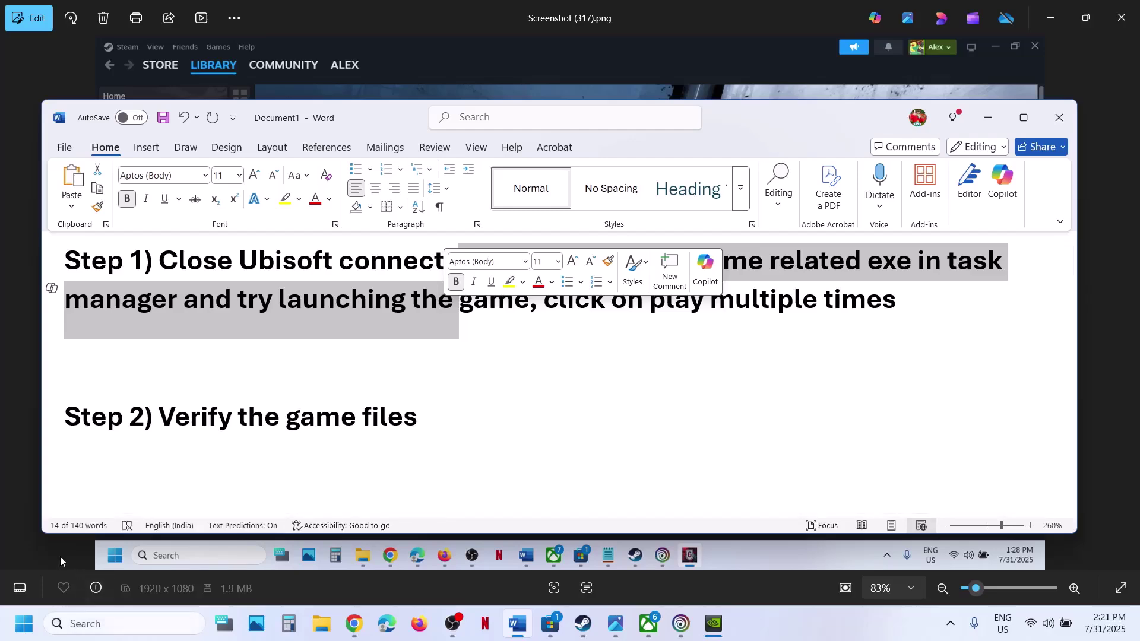
pyautogui.hotkey('alt', 'Tab')
pyautogui.rightClick(20, 631)
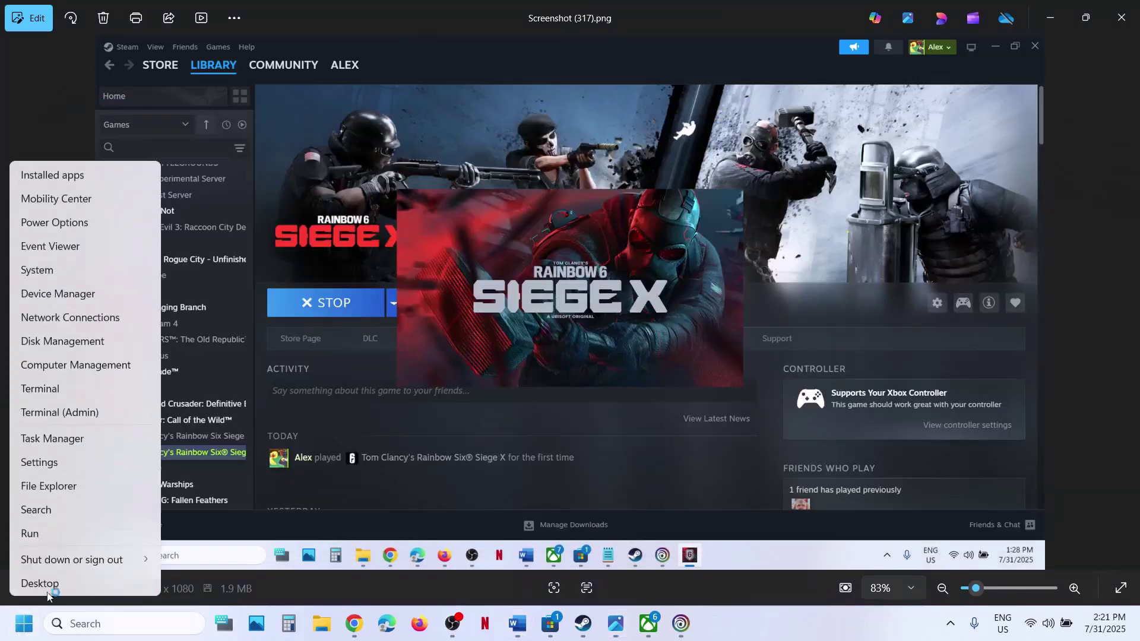
pyautogui.click(54, 446)
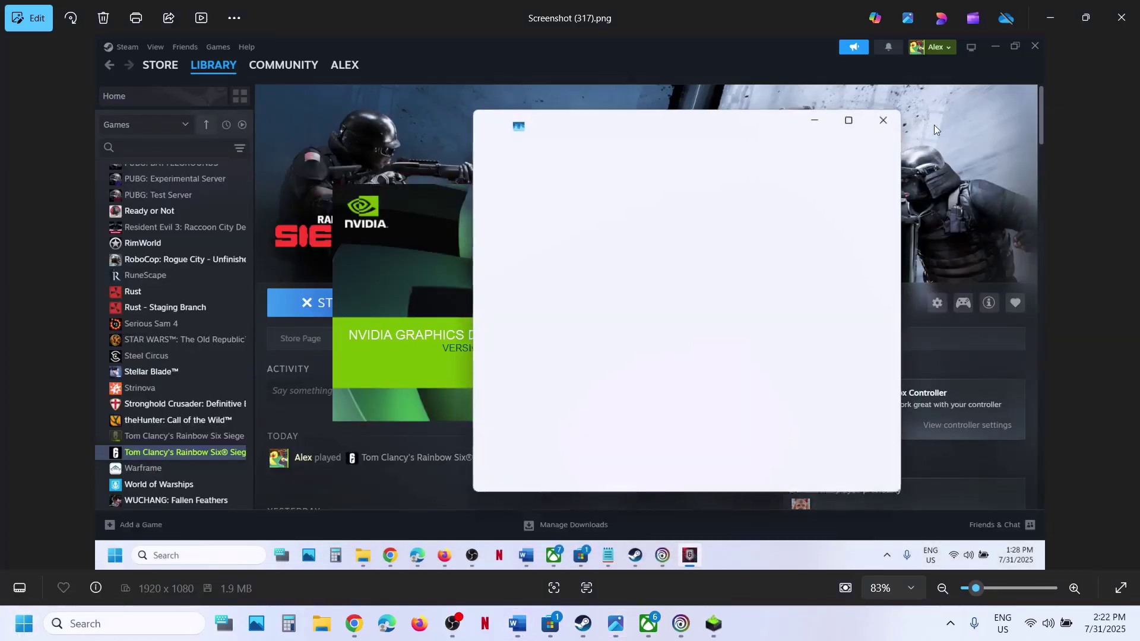
pyautogui.click(935, 124)
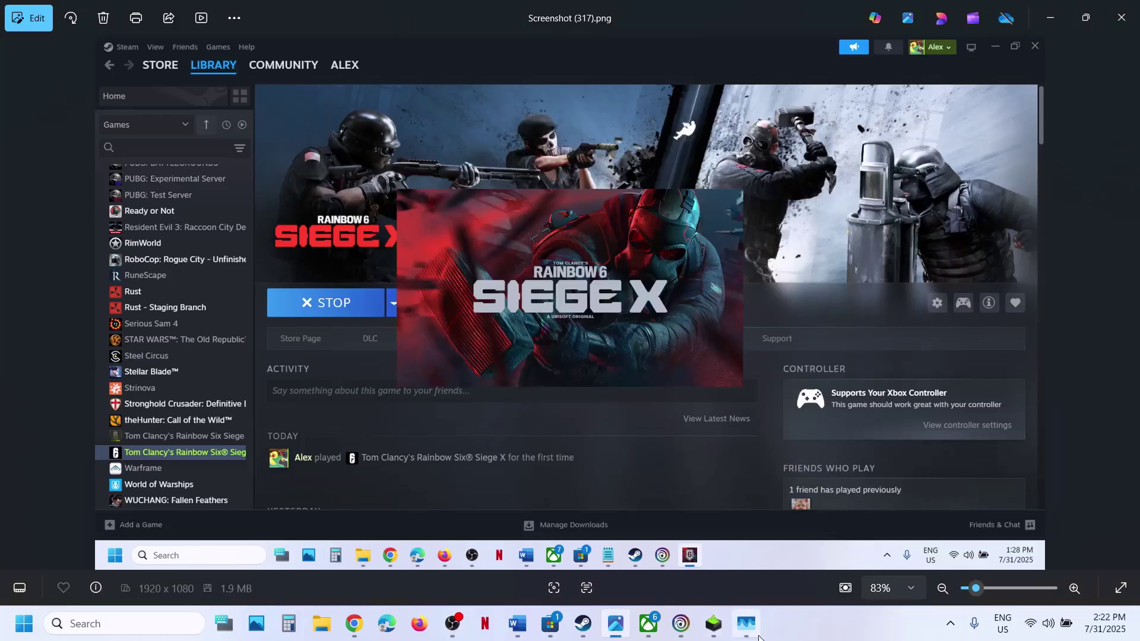
pyautogui.click(746, 624)
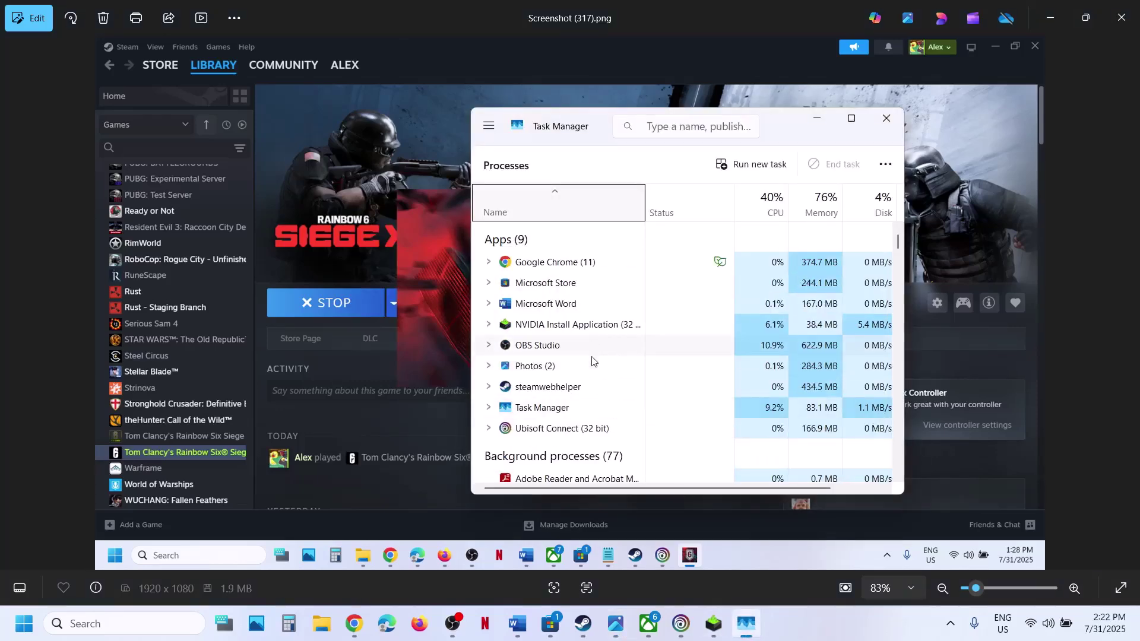
pyautogui.scroll(-2, 591, 430)
pyautogui.scroll(-3, 572, 454)
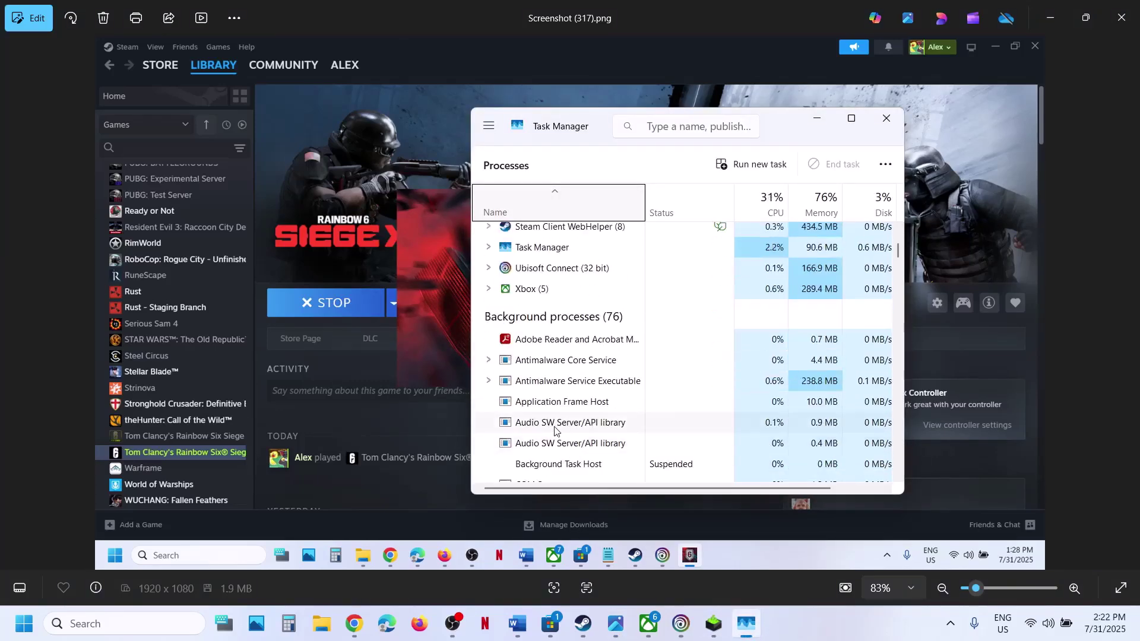
pyautogui.click(556, 423)
pyautogui.scroll(-8, 555, 432)
pyautogui.scroll(-10, 555, 431)
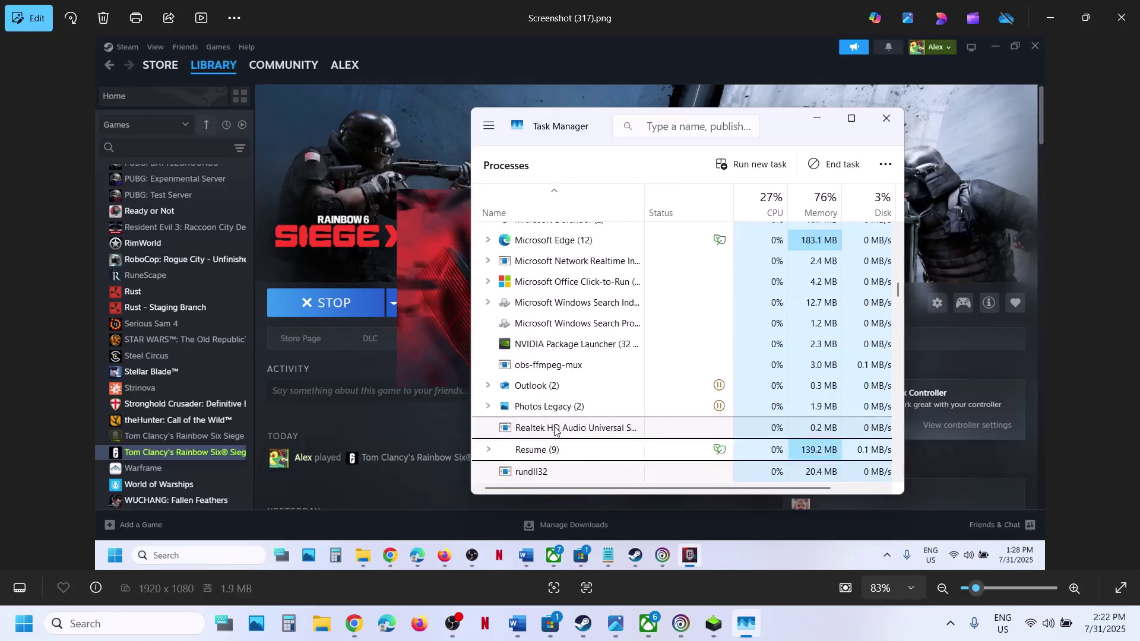
pyautogui.scroll(6, 555, 430)
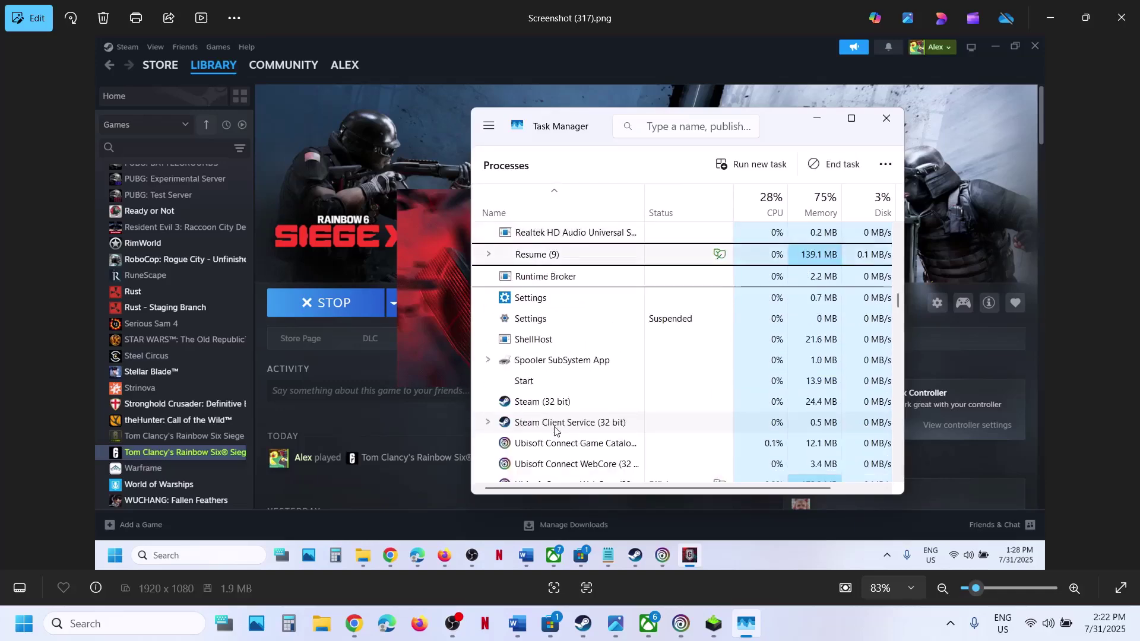
pyautogui.scroll(-1, 555, 431)
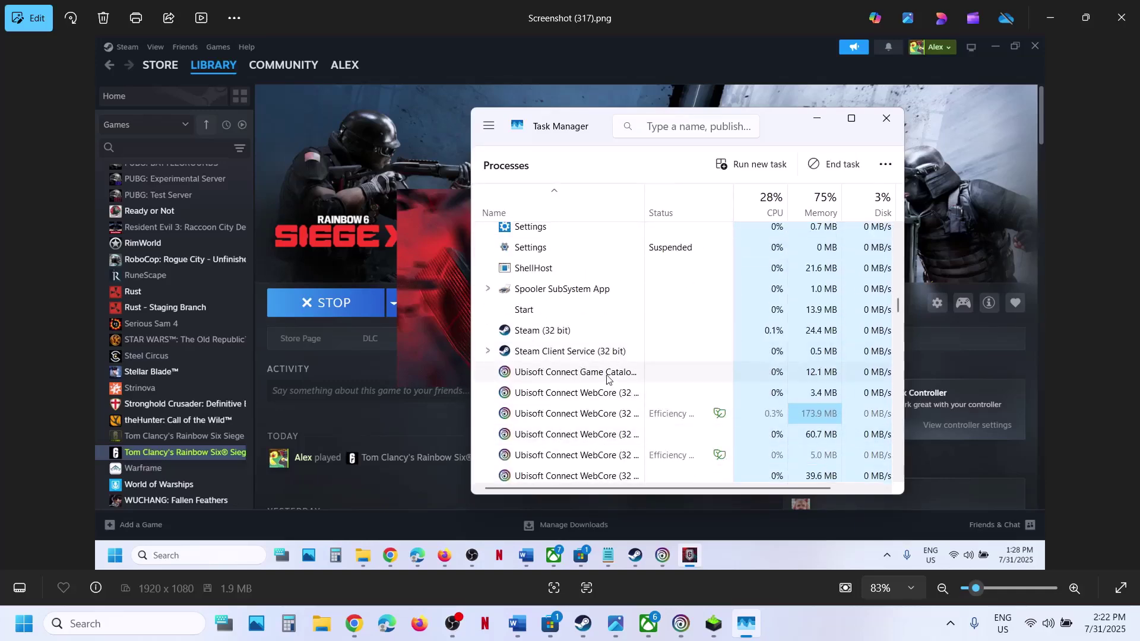
pyautogui.rightClick(561, 374)
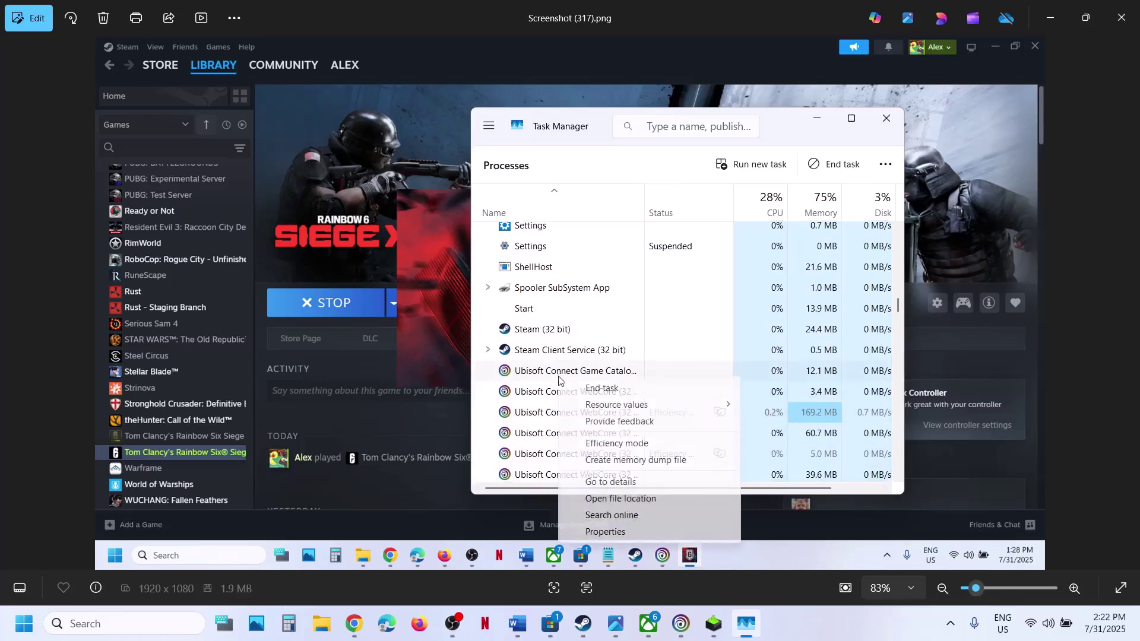
pyautogui.click(564, 332)
pyautogui.scroll(8, 579, 309)
pyautogui.scroll(10, 579, 279)
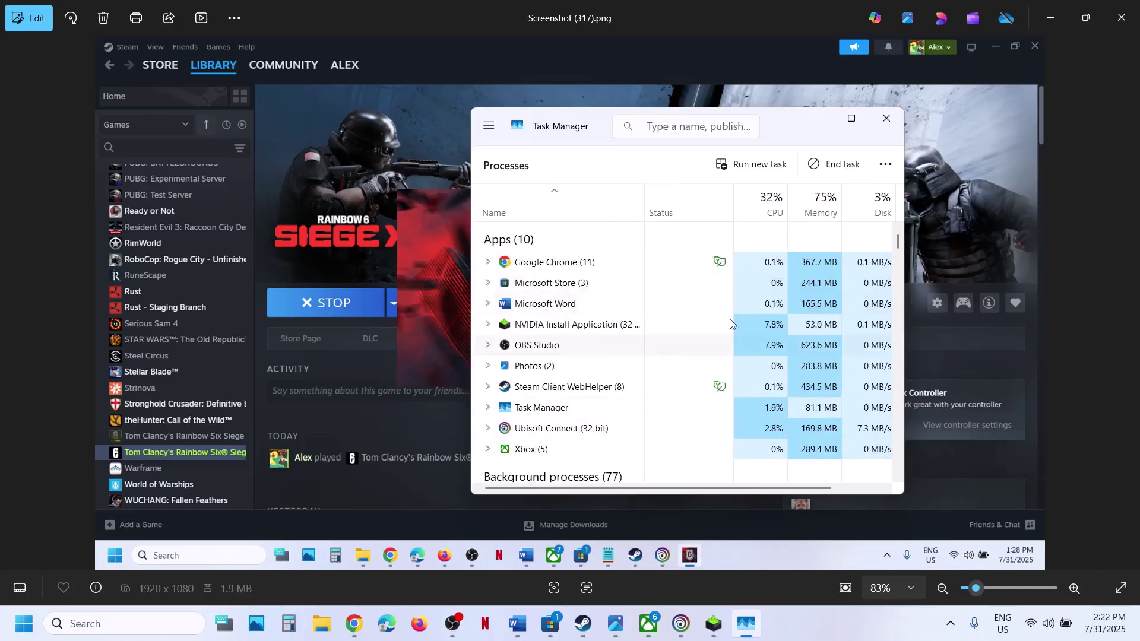
pyautogui.click(887, 118)
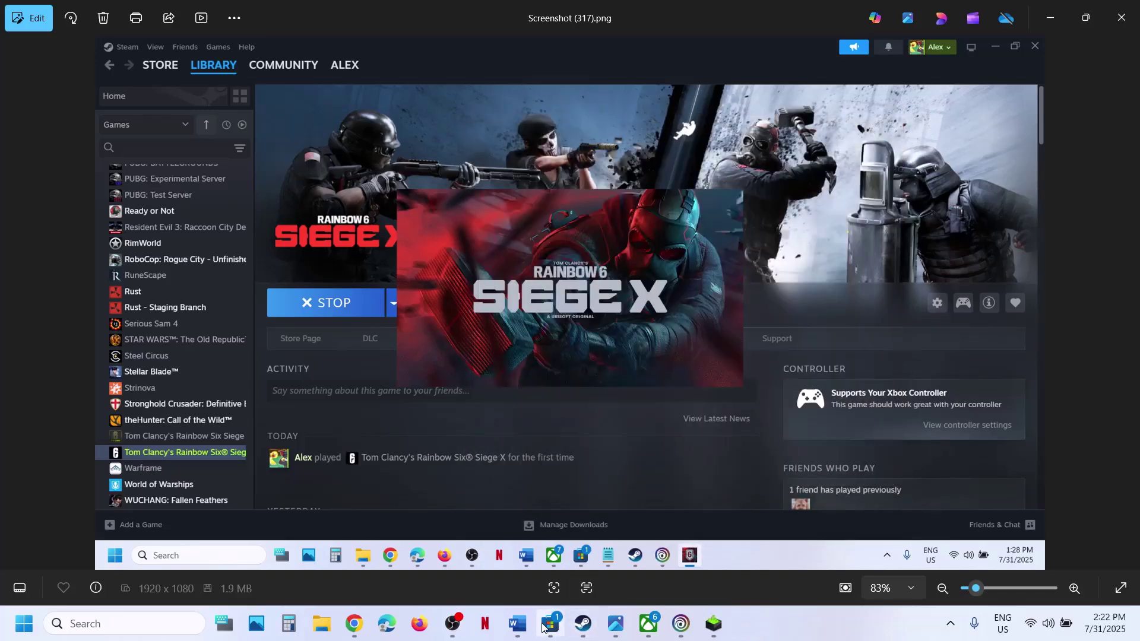
# Switch between the Word fix notes and Steam's live Rainbow Six Siege X library page.
pyautogui.click(518, 625)
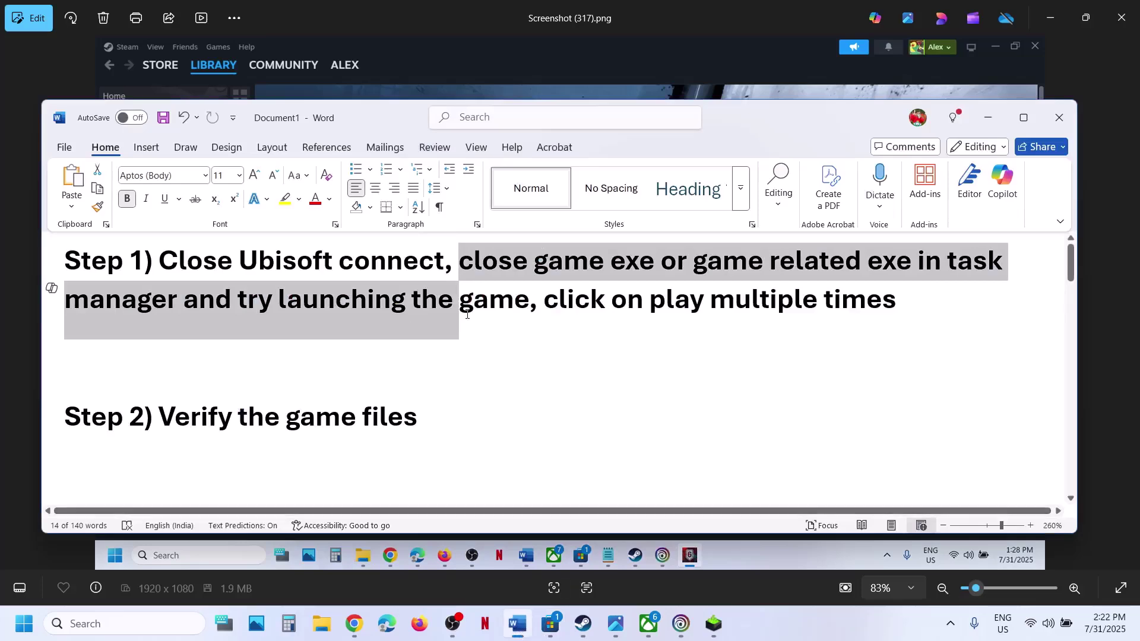
pyautogui.click(583, 624)
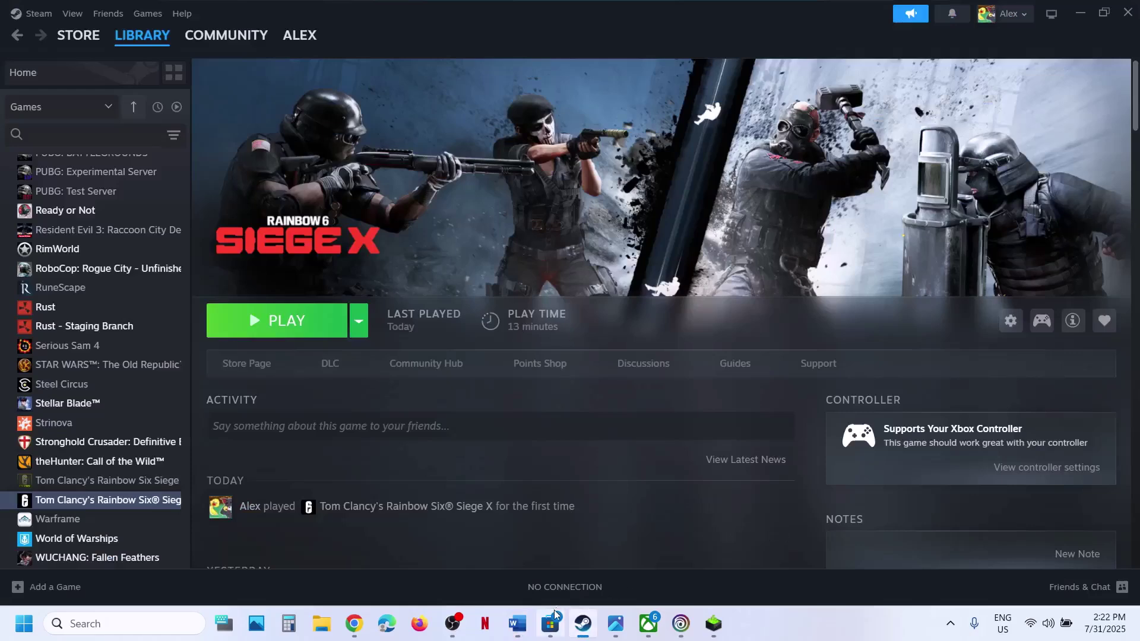
pyautogui.click(518, 623)
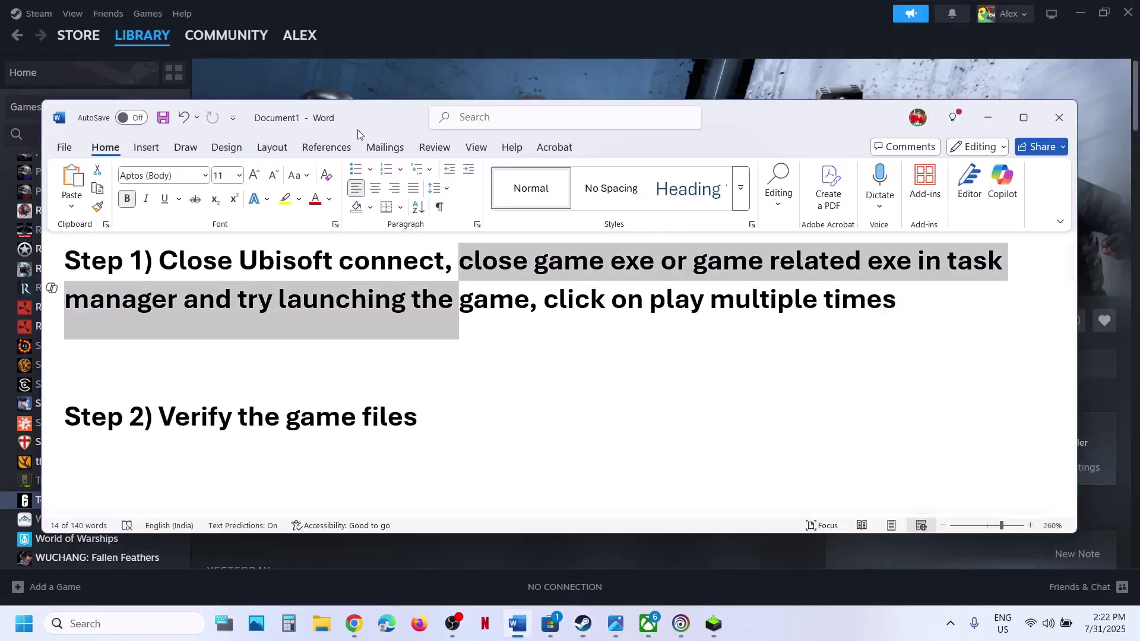
pyautogui.click(346, 88)
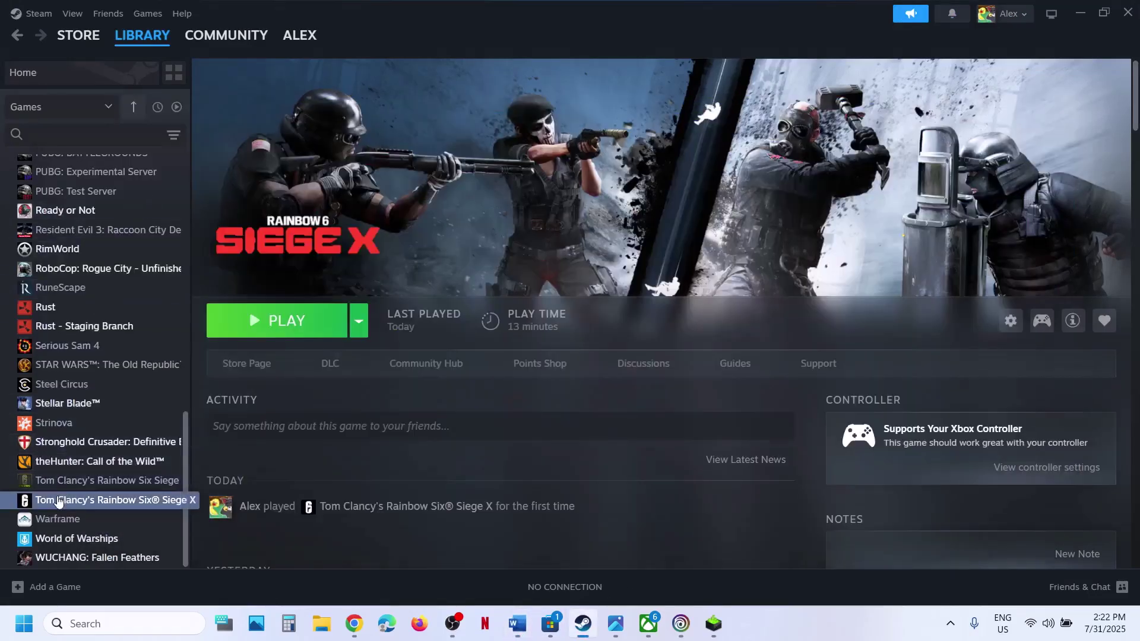
# Check the Installed Files section of Rainbow Six Siege X's Steam properties.
pyautogui.rightClick(91, 498)
pyautogui.click(98, 478)
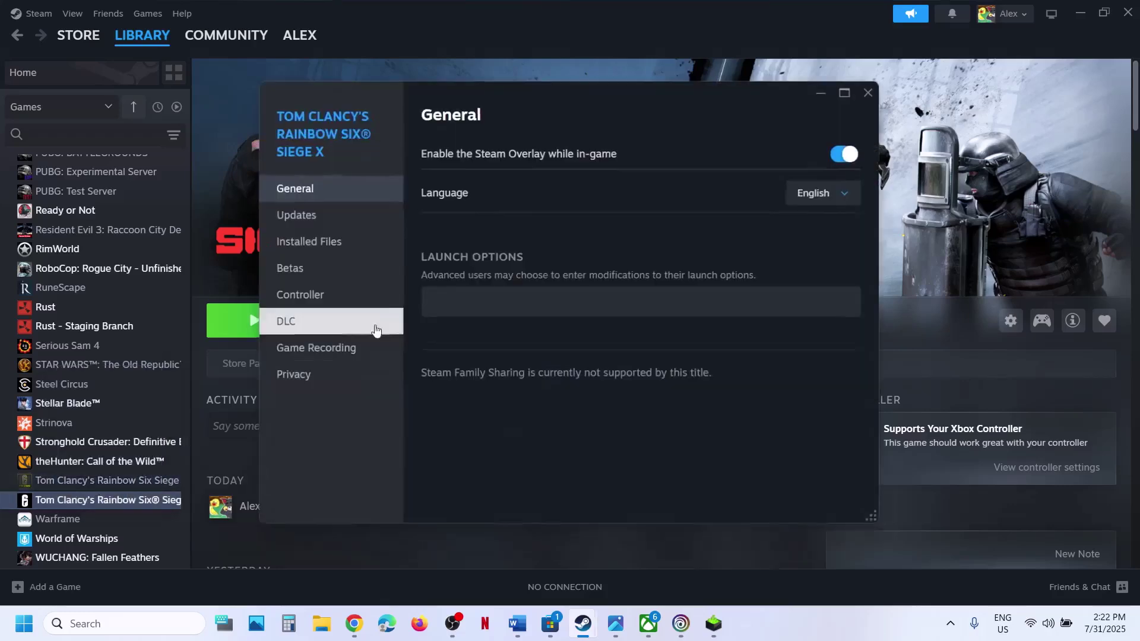
pyautogui.click(304, 244)
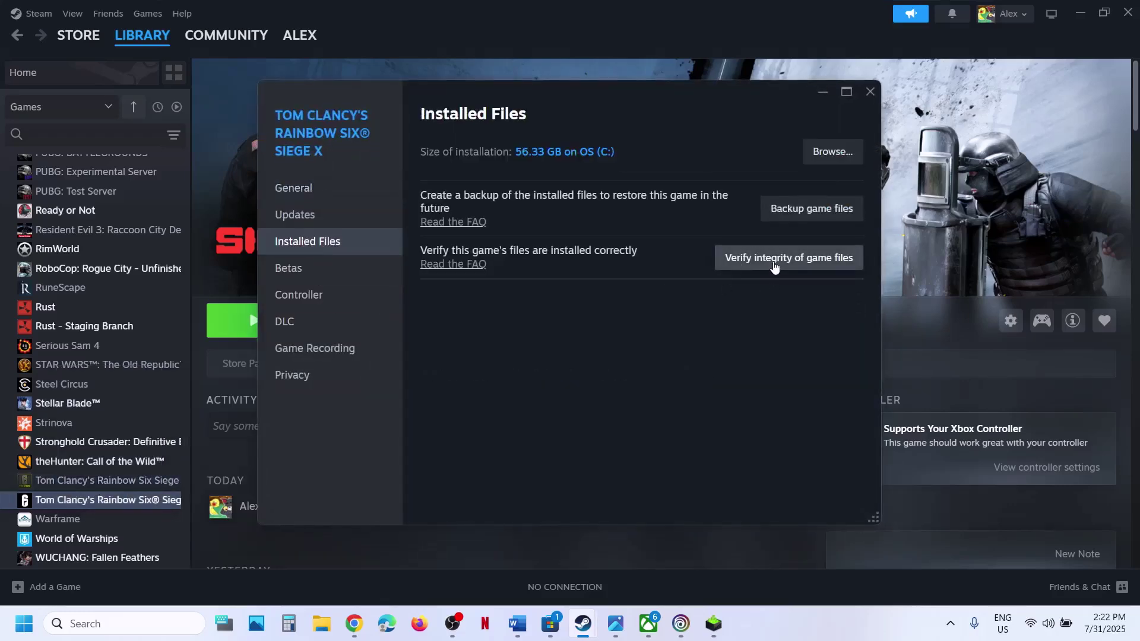
pyautogui.click(871, 92)
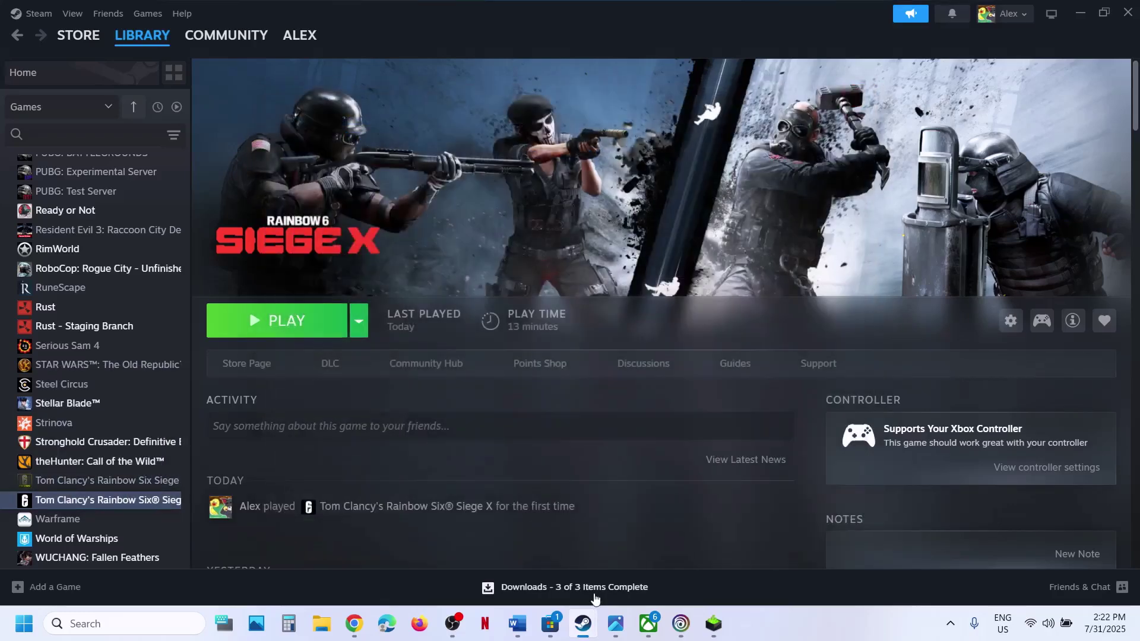
# Highlight the whole Step 3 copy instruction in the Word notes.
pyautogui.click(526, 619)
pyautogui.scroll(-5, 473, 450)
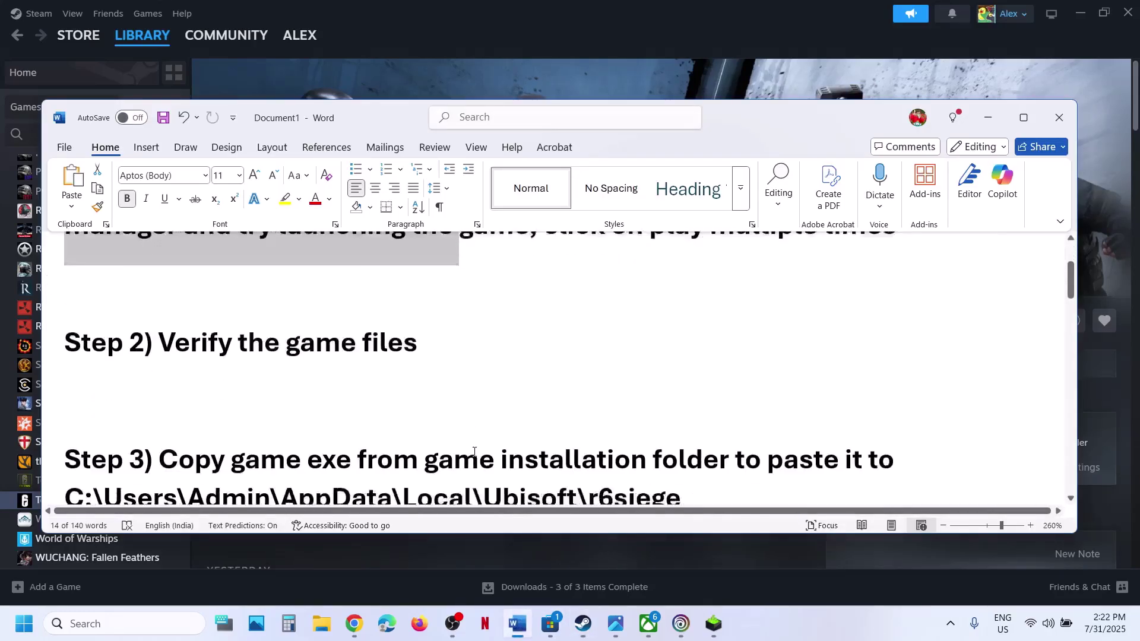
pyautogui.moveTo(170, 365); pyautogui.dragTo(693, 365)
pyautogui.moveTo(420, 383); pyautogui.dragTo(700, 391)
# Browse the game's local files to the RainbowSix executable in File Explorer.
pyautogui.click(498, 98)
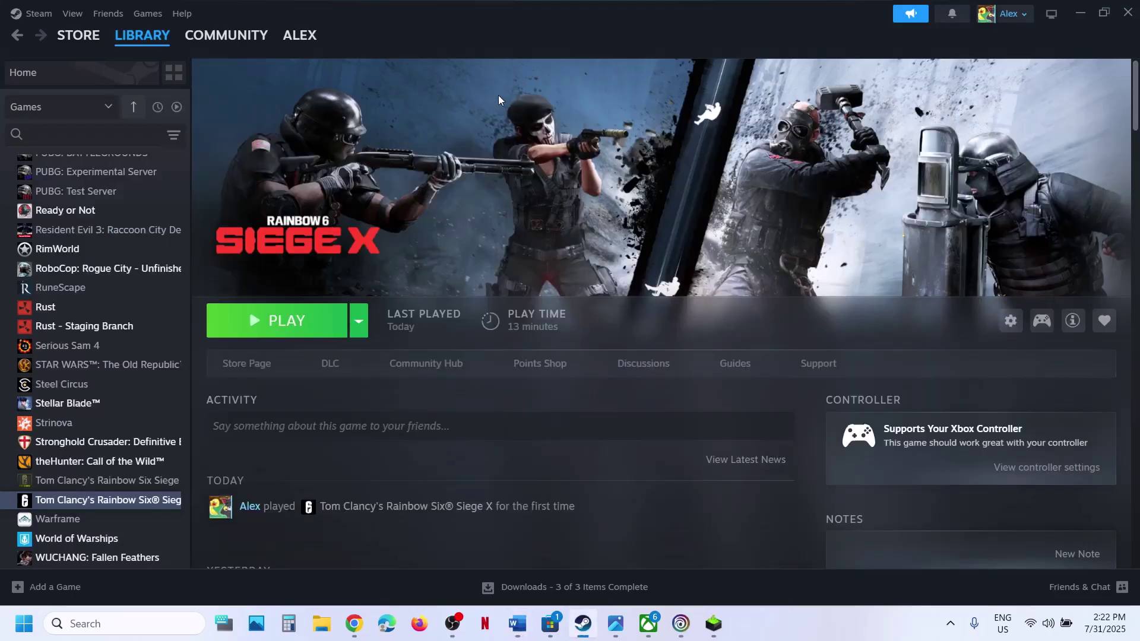
pyautogui.rightClick(103, 499)
pyautogui.moveTo(160, 469)
pyautogui.click(262, 340)
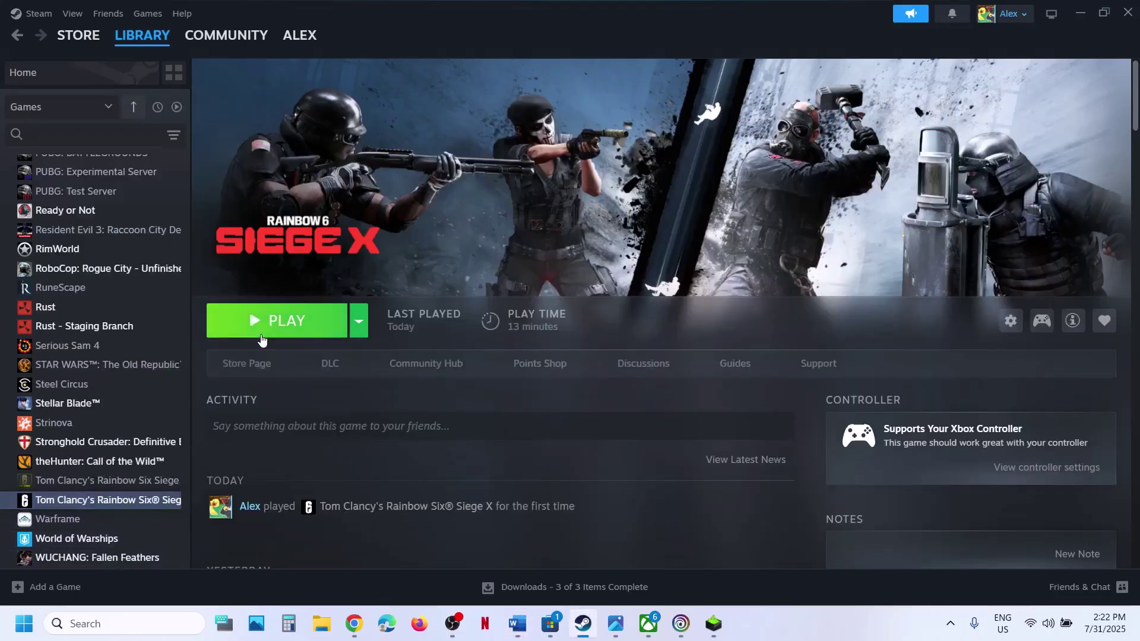
pyautogui.scroll(-10, 341, 279)
pyautogui.scroll(-20, 341, 279)
pyautogui.scroll(-20, 342, 279)
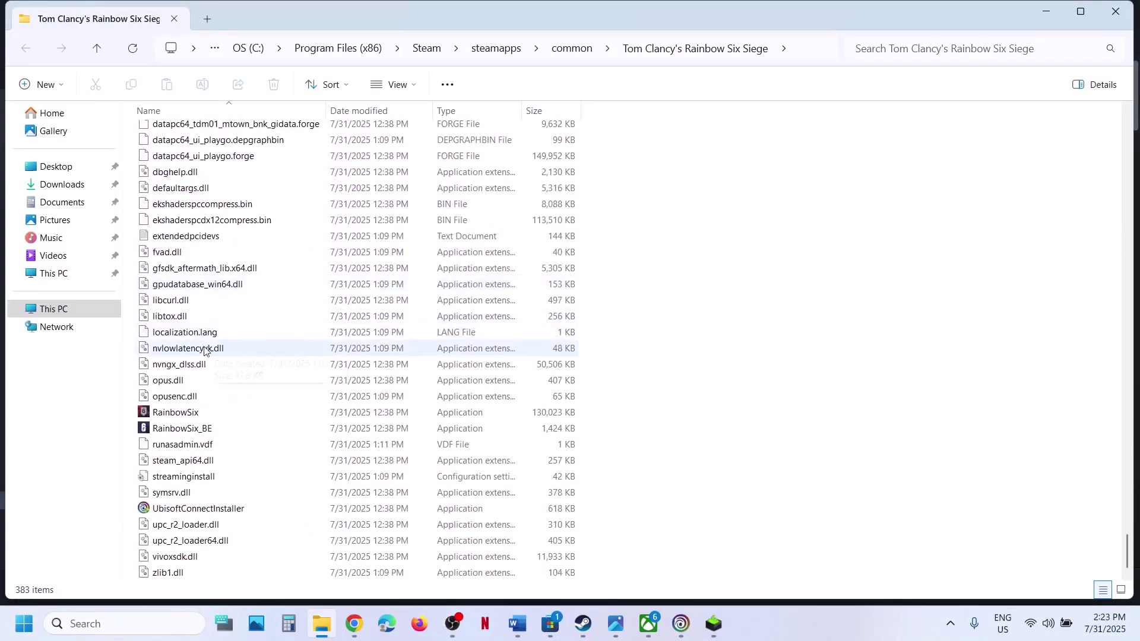
# Copy the RainbowSix executable from the game's install folder.
pyautogui.click(169, 415)
pyautogui.rightClick(191, 415)
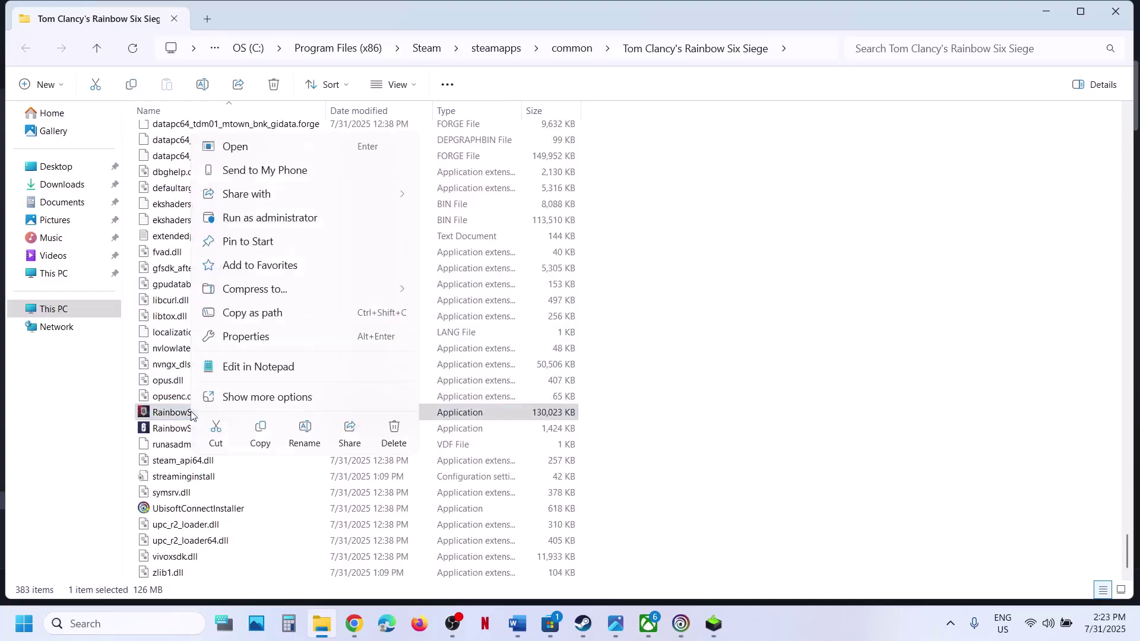
pyautogui.click(267, 442)
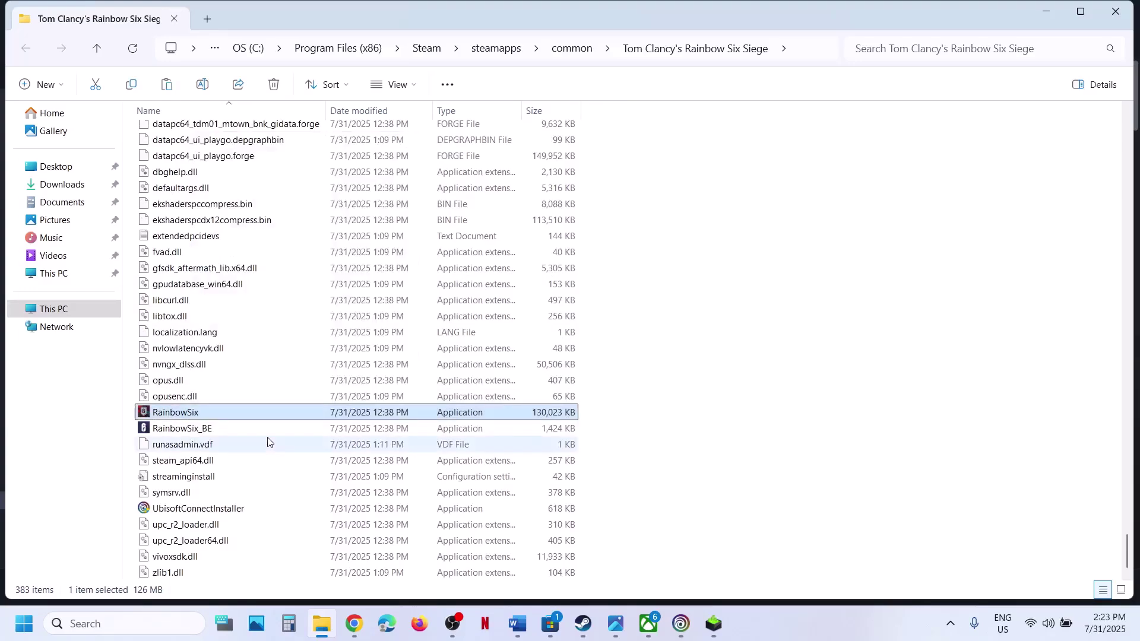
# Navigate through This PC to C:\Users\Test\AppData\Local.
pyautogui.click(80, 316)
pyautogui.doubleClick(371, 137)
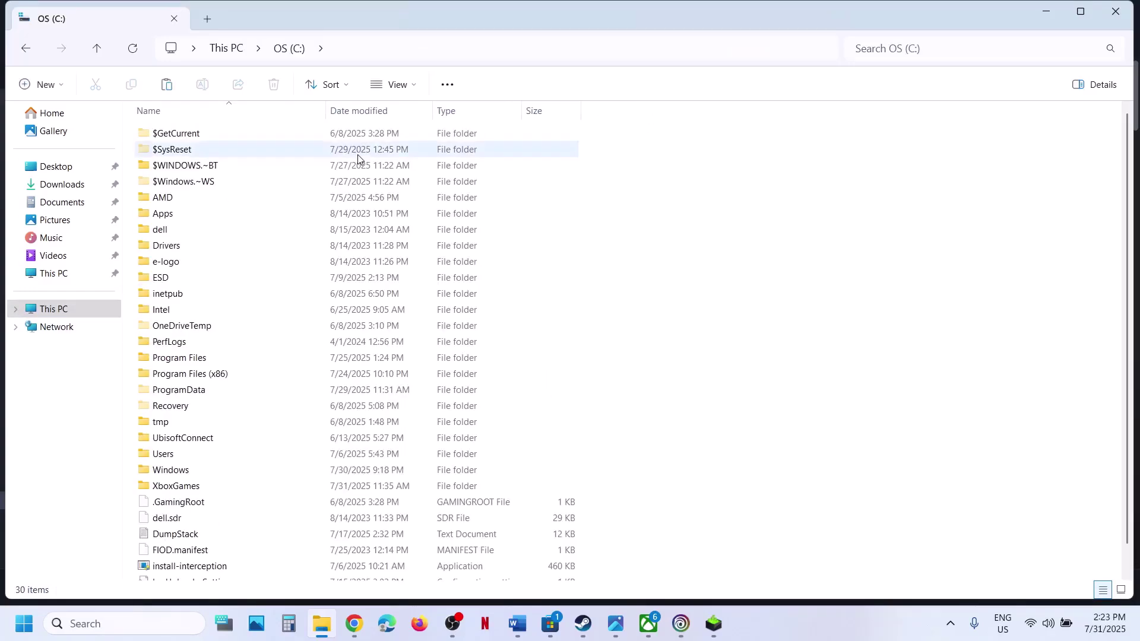
pyautogui.scroll(-1, 247, 325)
pyautogui.doubleClick(169, 428)
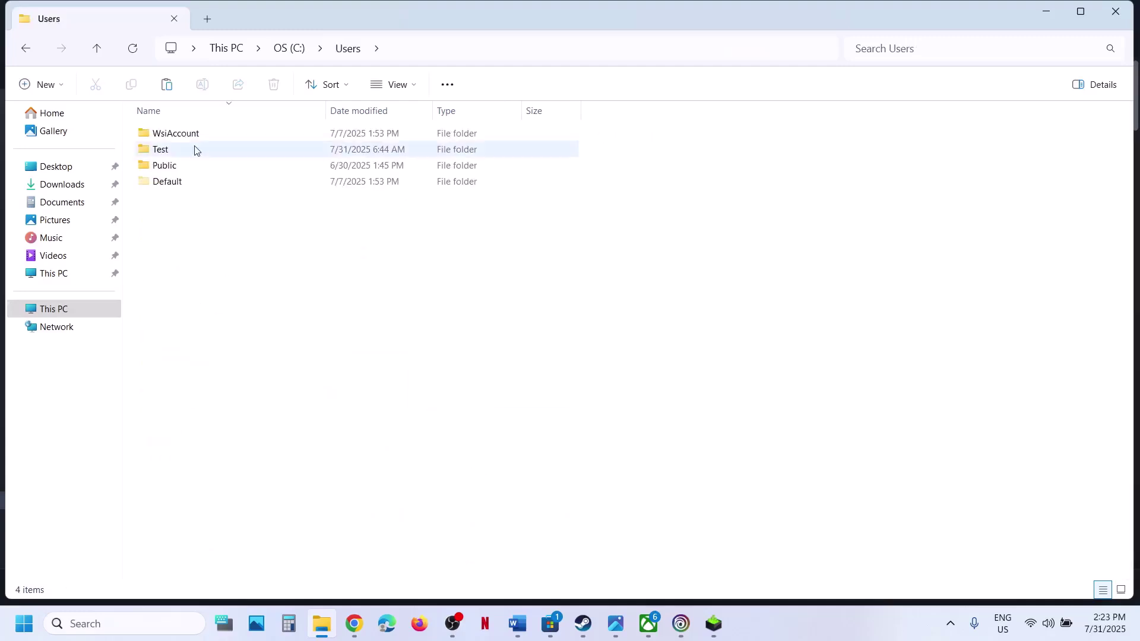
pyautogui.doubleClick(172, 152)
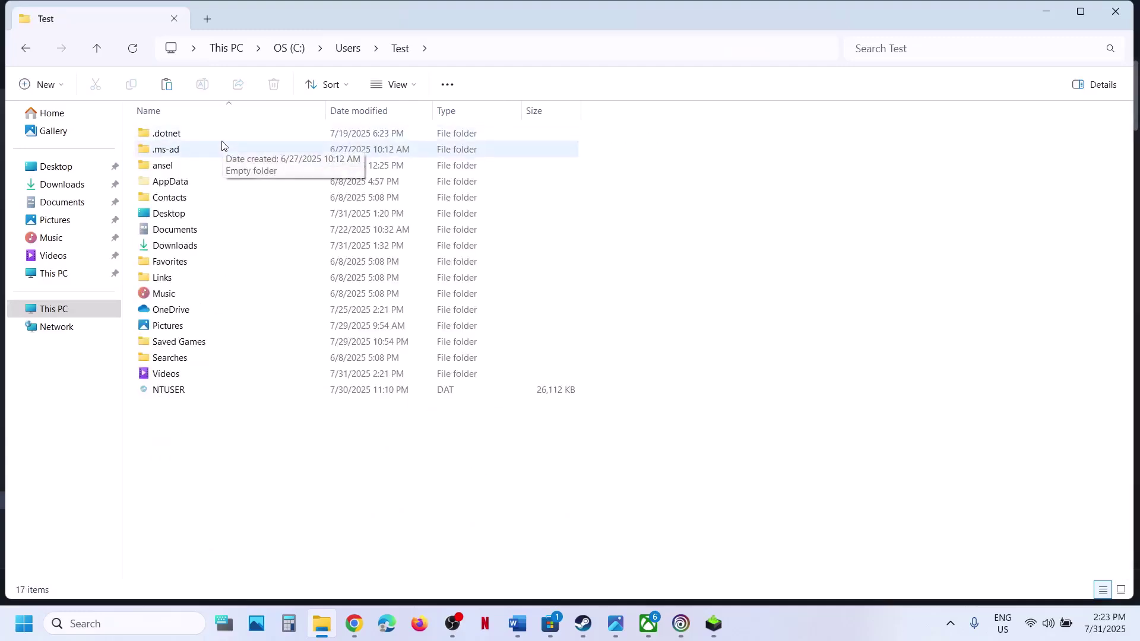
pyautogui.doubleClick(192, 181)
pyautogui.doubleClick(163, 134)
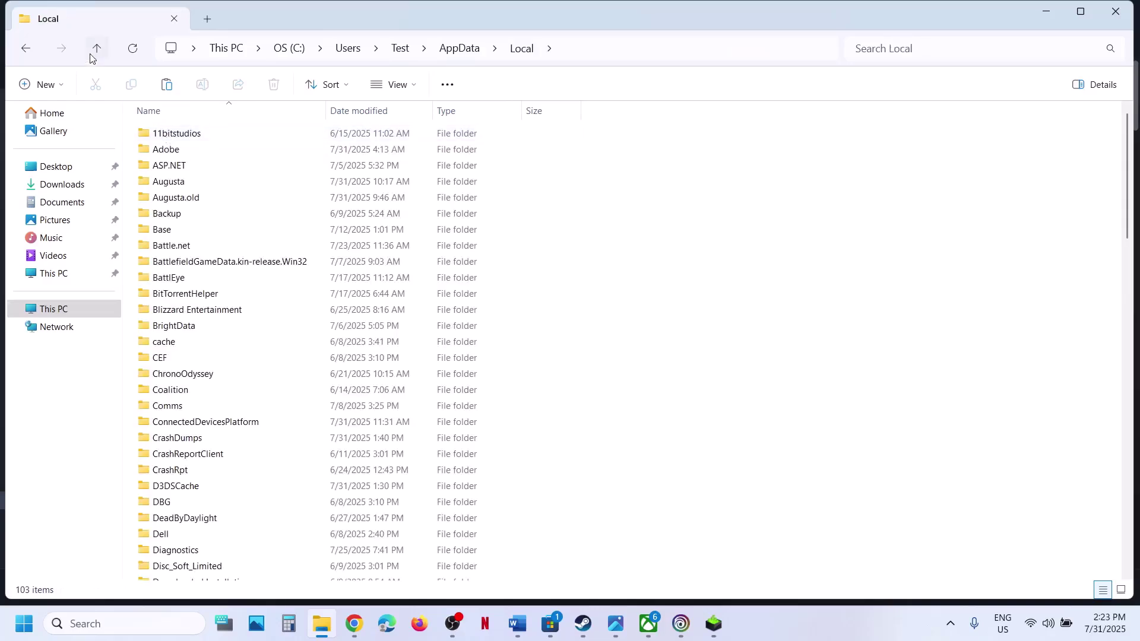
# Change the file list view options, reopen AppData\Local and jump to the Ubisoft folder.
pyautogui.click(95, 50)
pyautogui.click(95, 49)
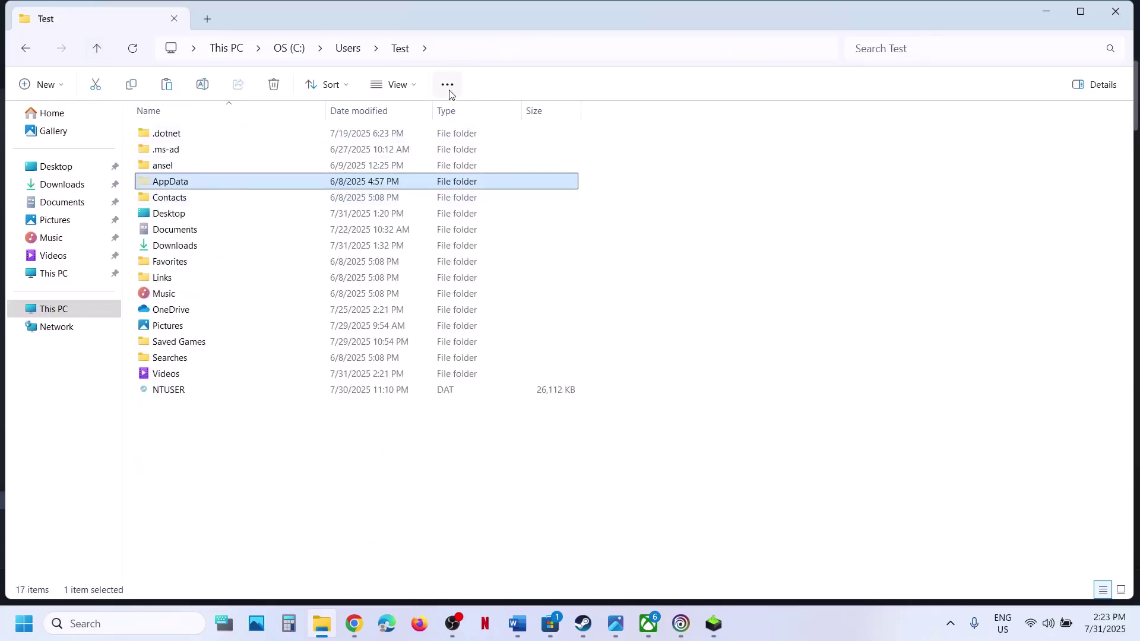
pyautogui.click(418, 89)
pyautogui.moveTo(423, 362)
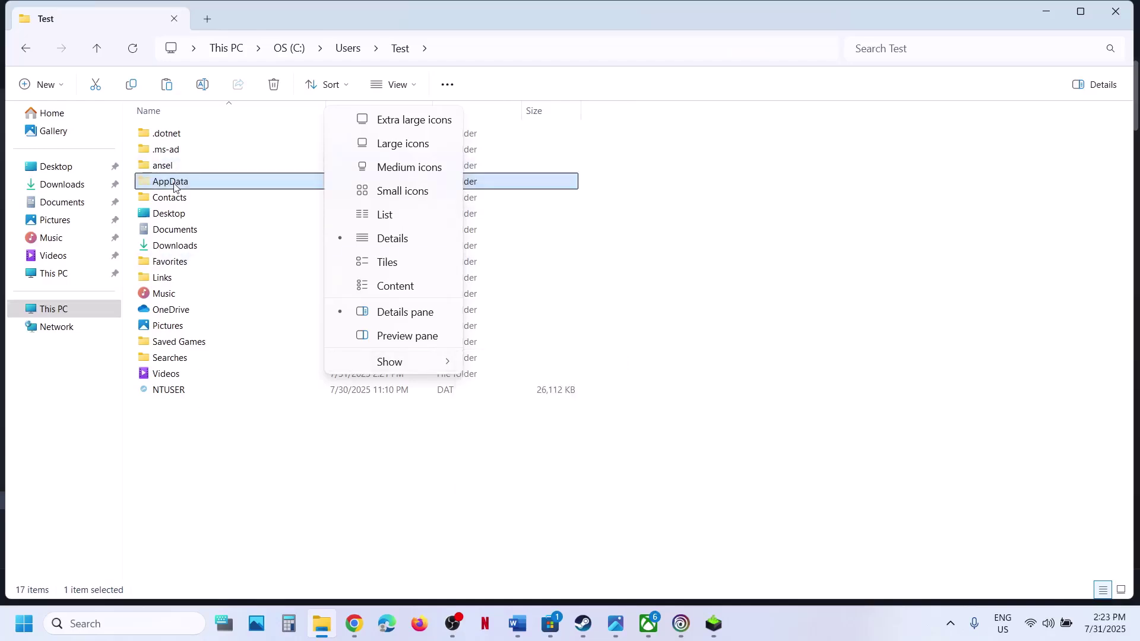
pyautogui.doubleClick(175, 184)
pyautogui.doubleClick(169, 133)
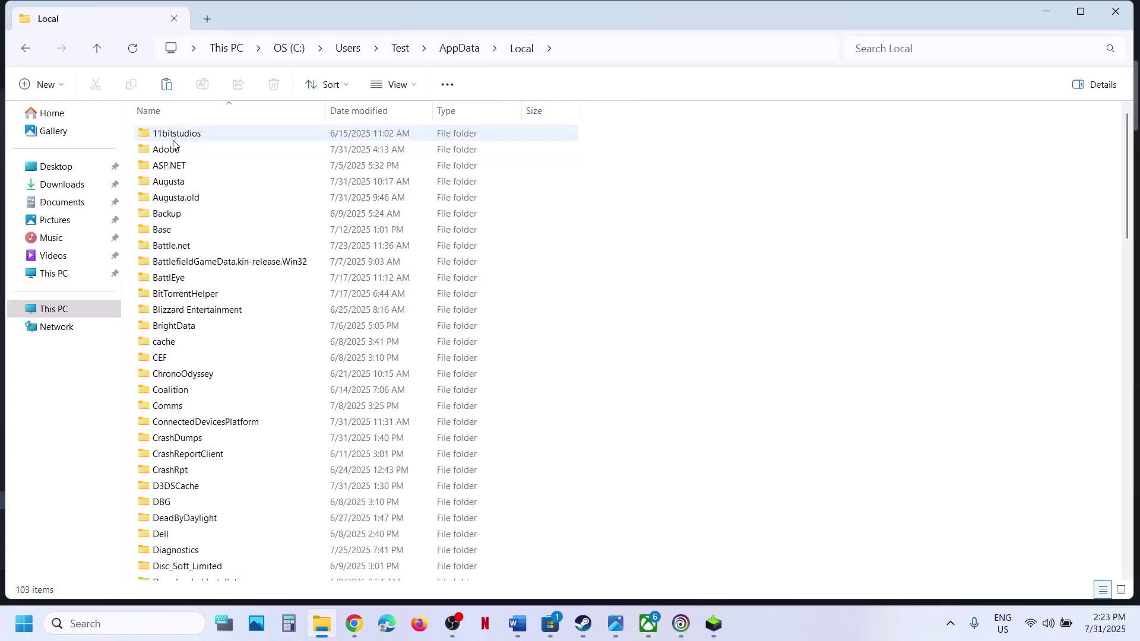
pyautogui.click(202, 309)
pyautogui.press('u')
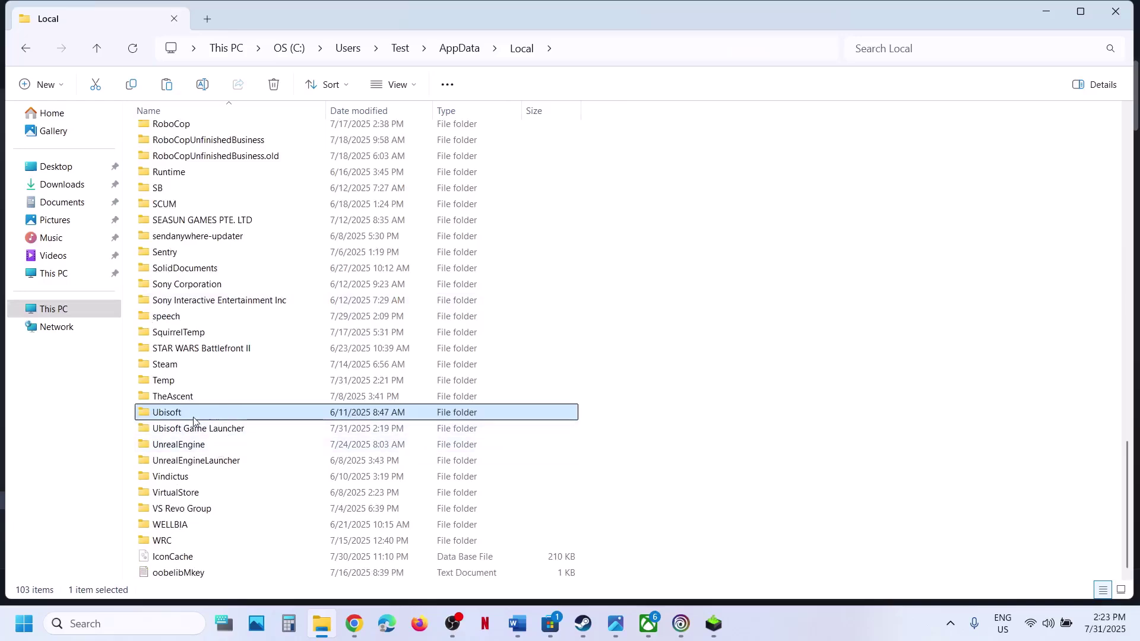
# Open the Ubisoft\r6siege folder containing RainbowSix.exe.
pyautogui.doubleClick(217, 413)
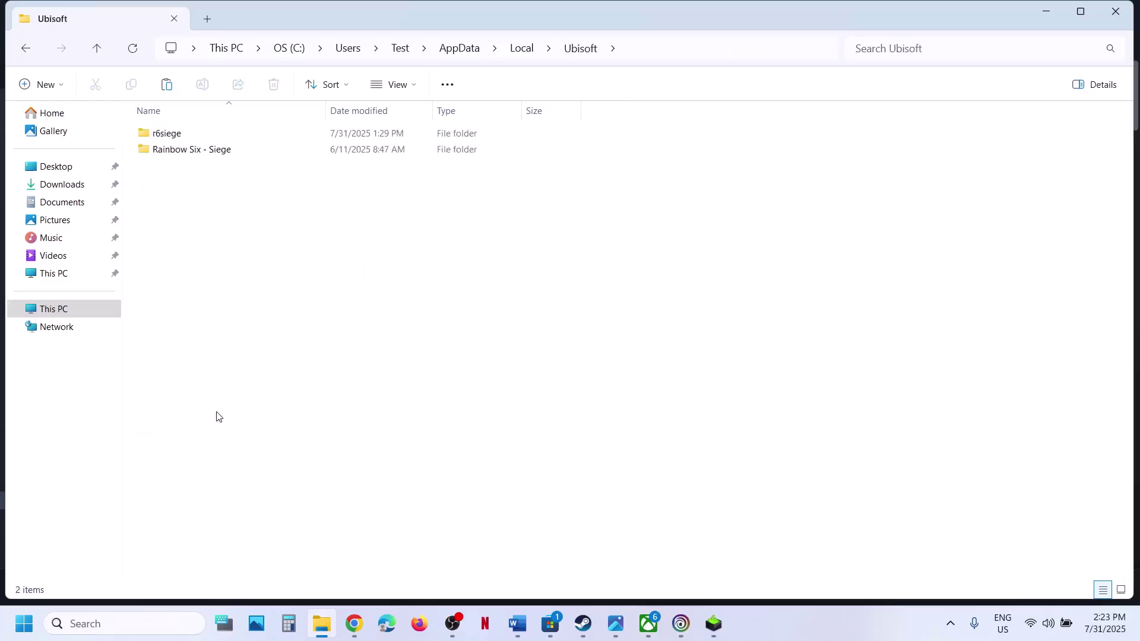
pyautogui.click(167, 136)
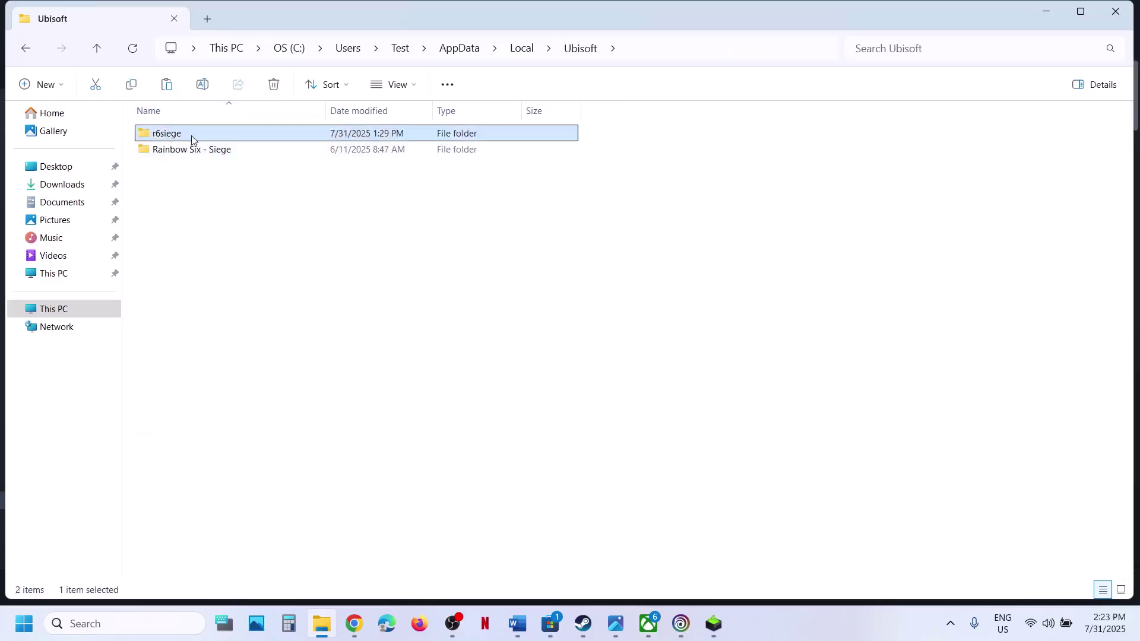
pyautogui.doubleClick(193, 140)
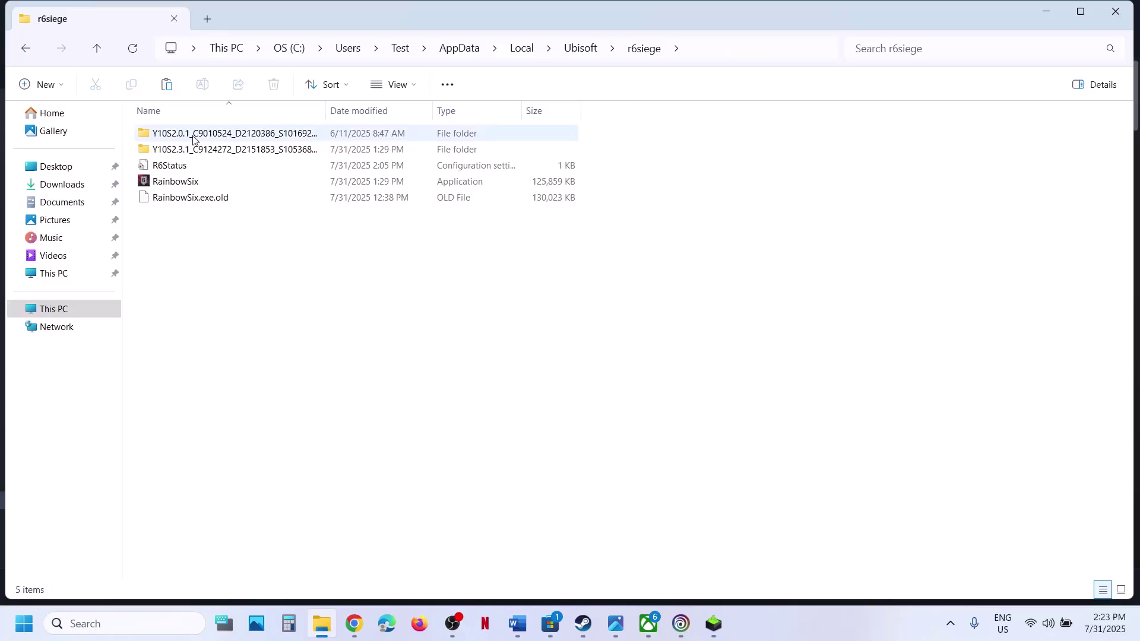
pyautogui.click(196, 185)
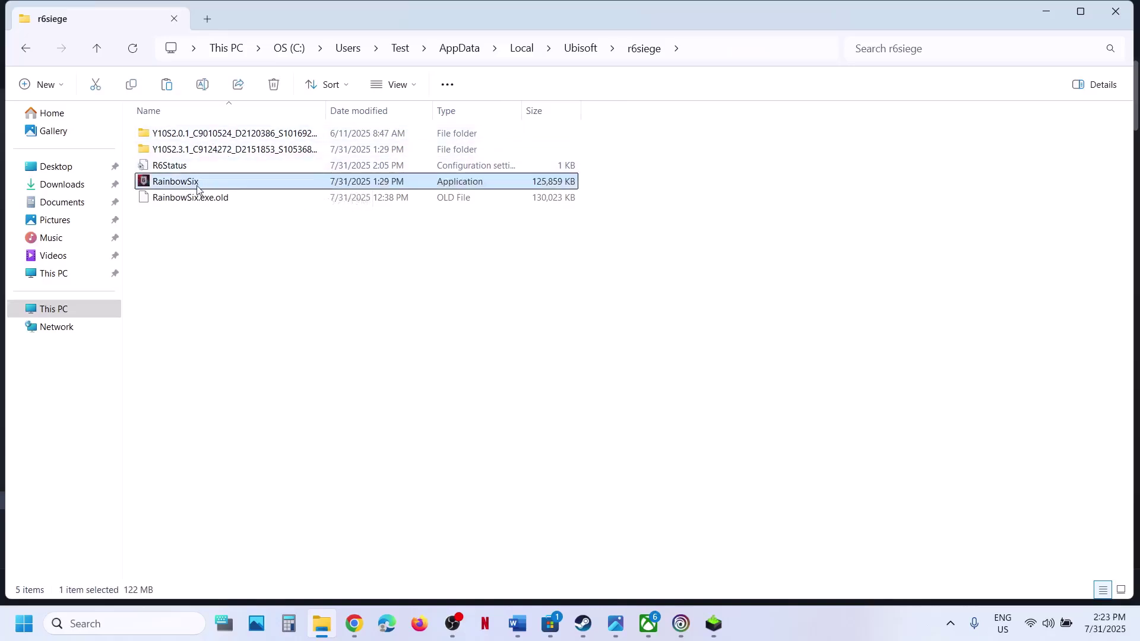
# Paste the copied RainbowSix.exe, replacing the file in the destination.
pyautogui.rightClick(186, 261)
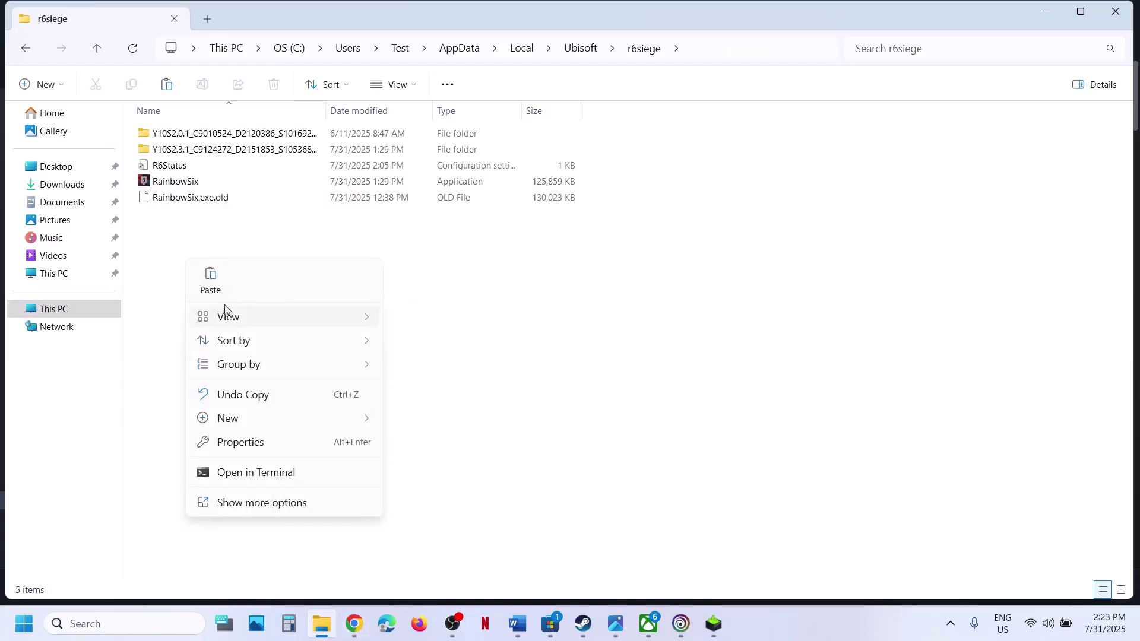
pyautogui.click(216, 290)
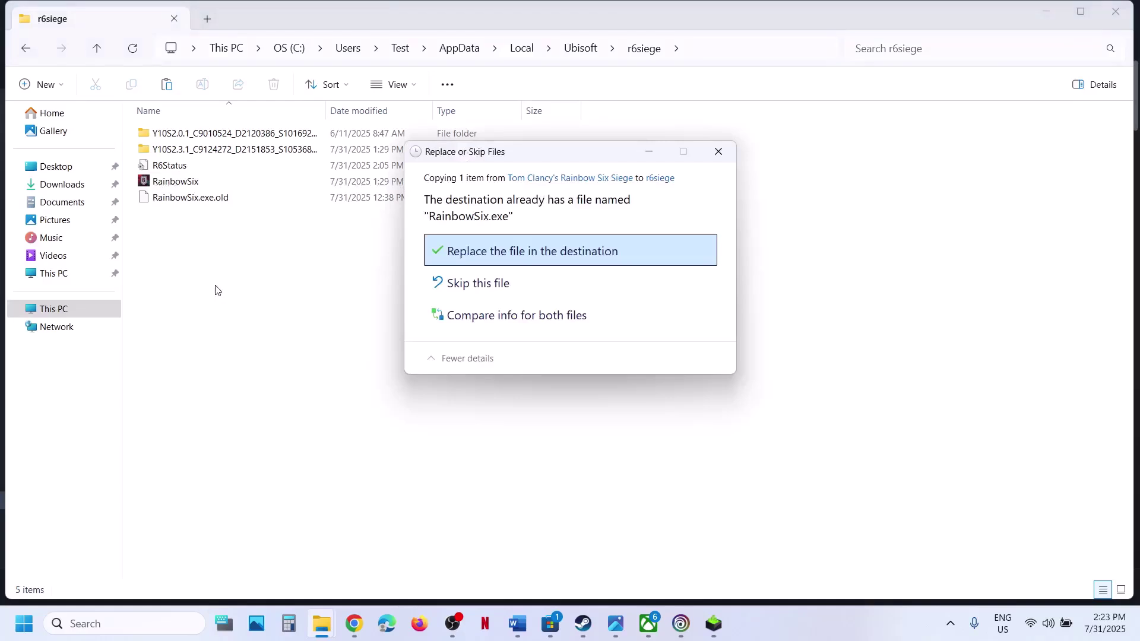
pyautogui.click(491, 254)
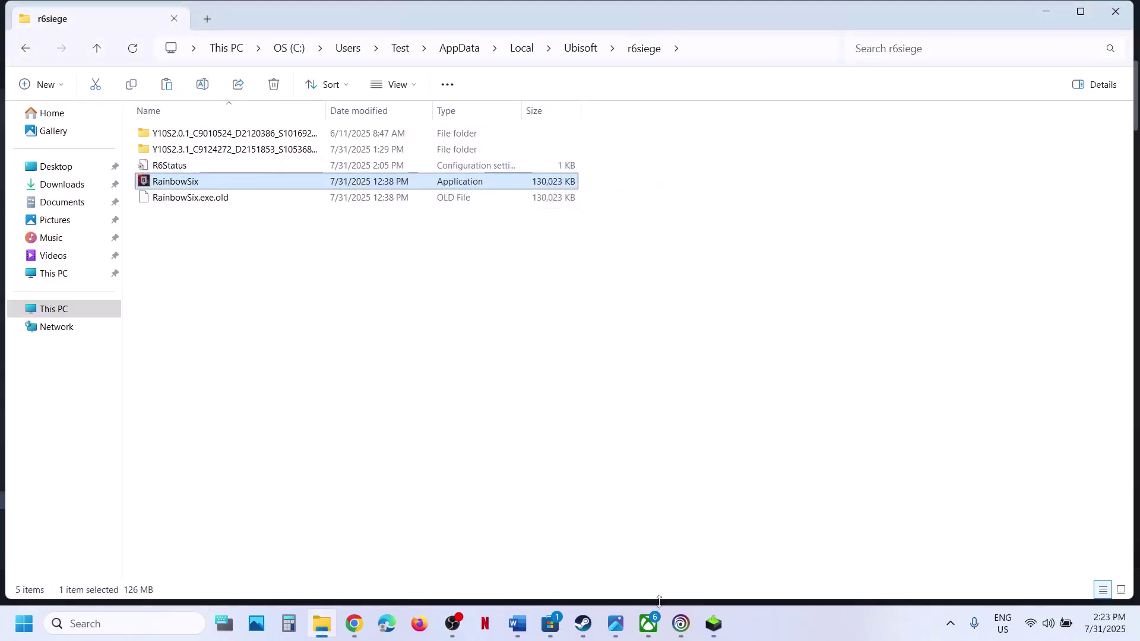
pyautogui.click(583, 624)
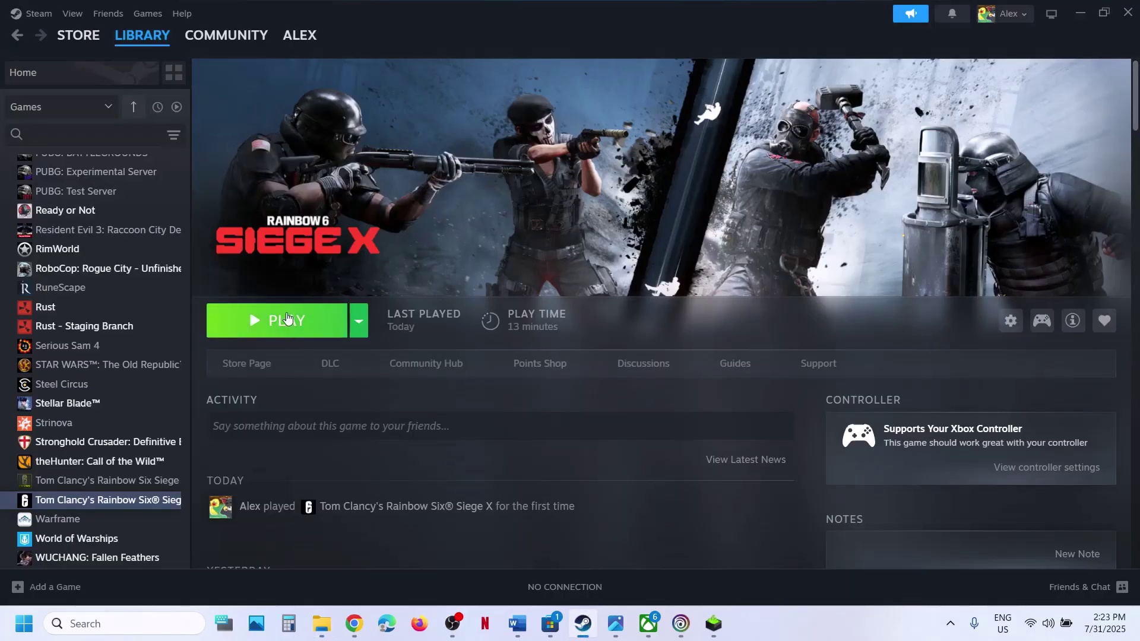
# Highlight the Step 4 'install latest Ubisoft Connect' text, then return to Chrome's YouTube results.
pyautogui.click(518, 623)
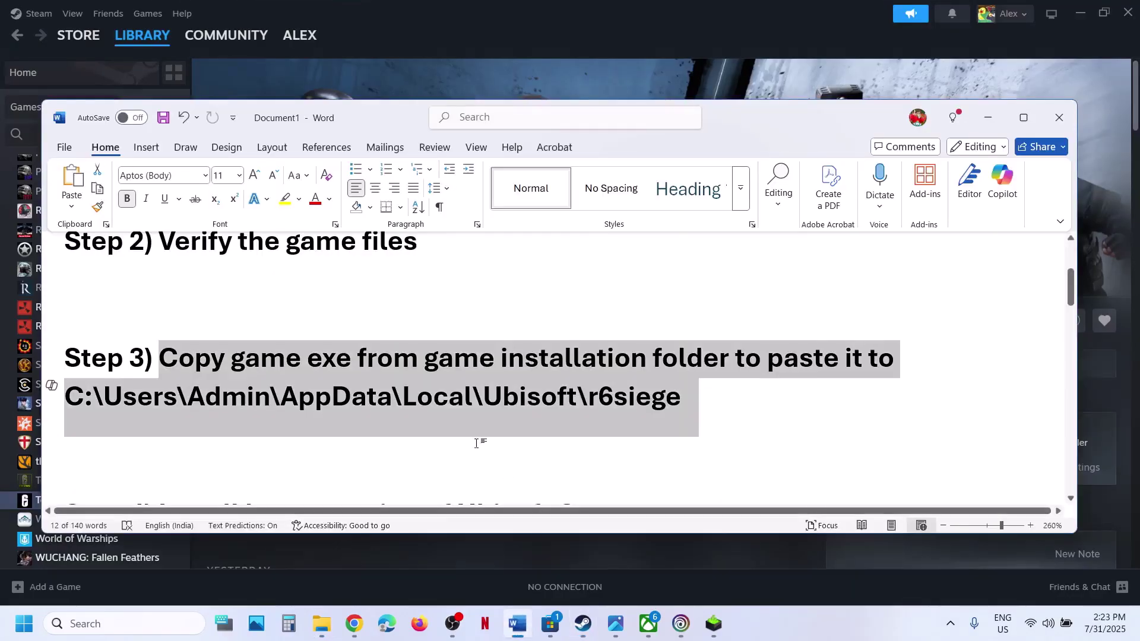
pyautogui.scroll(-3, 445, 429)
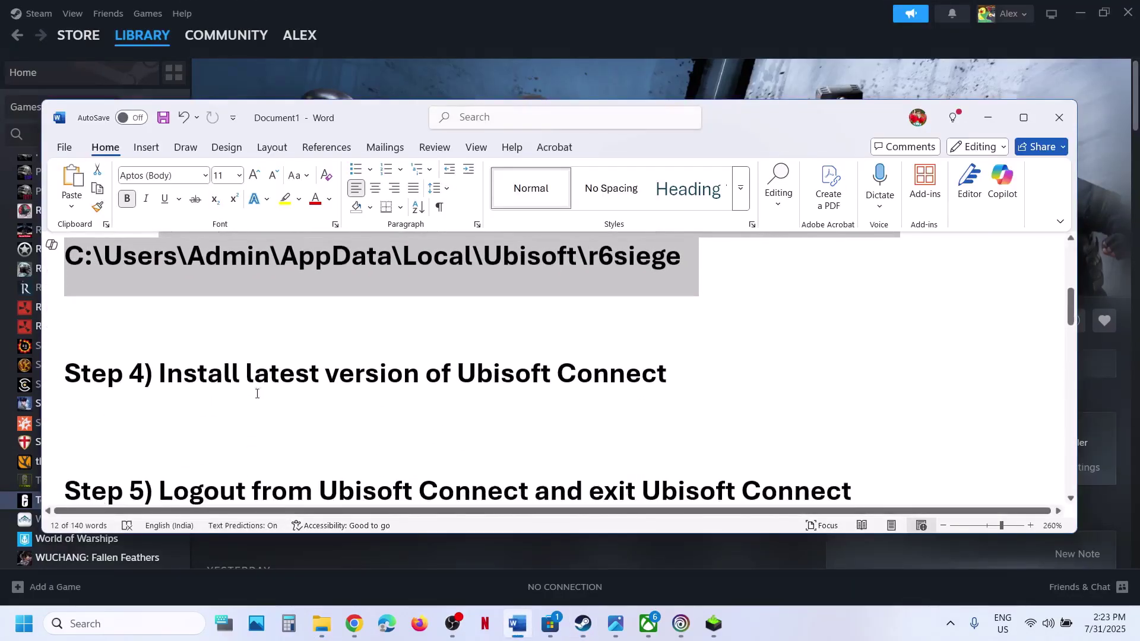
pyautogui.moveTo(186, 381); pyautogui.dragTo(713, 372)
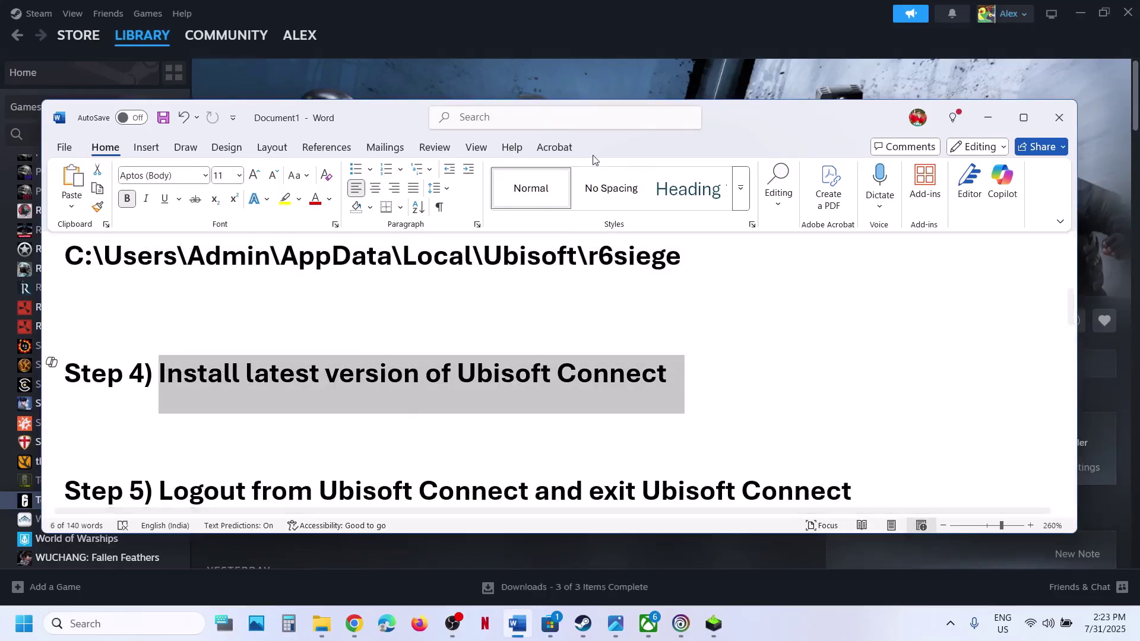
pyautogui.click(583, 70)
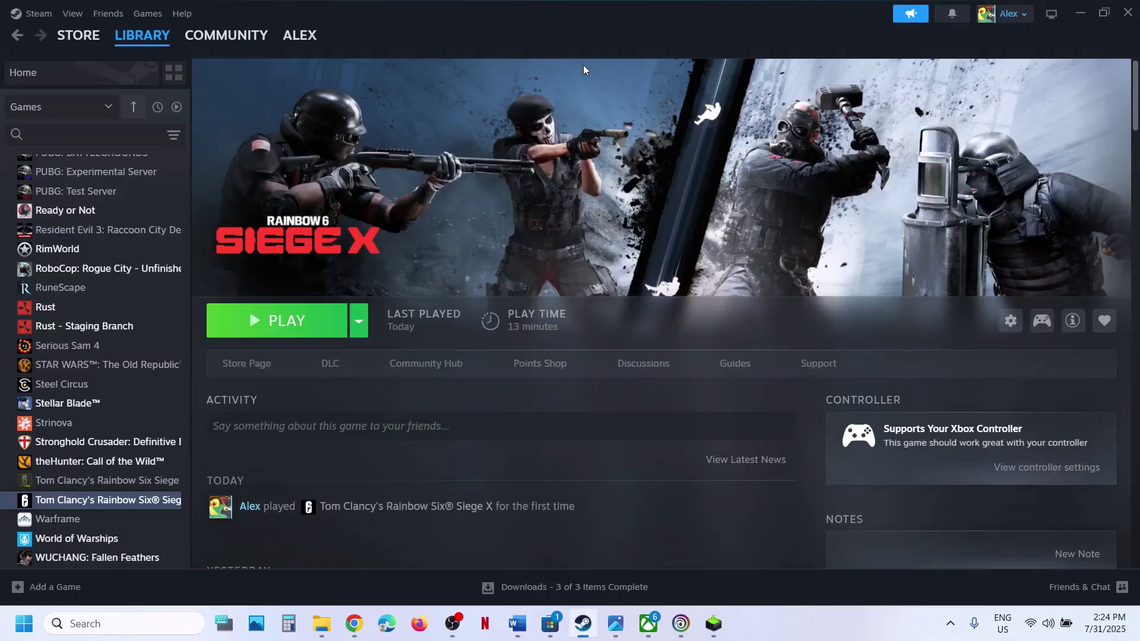
pyautogui.click(353, 622)
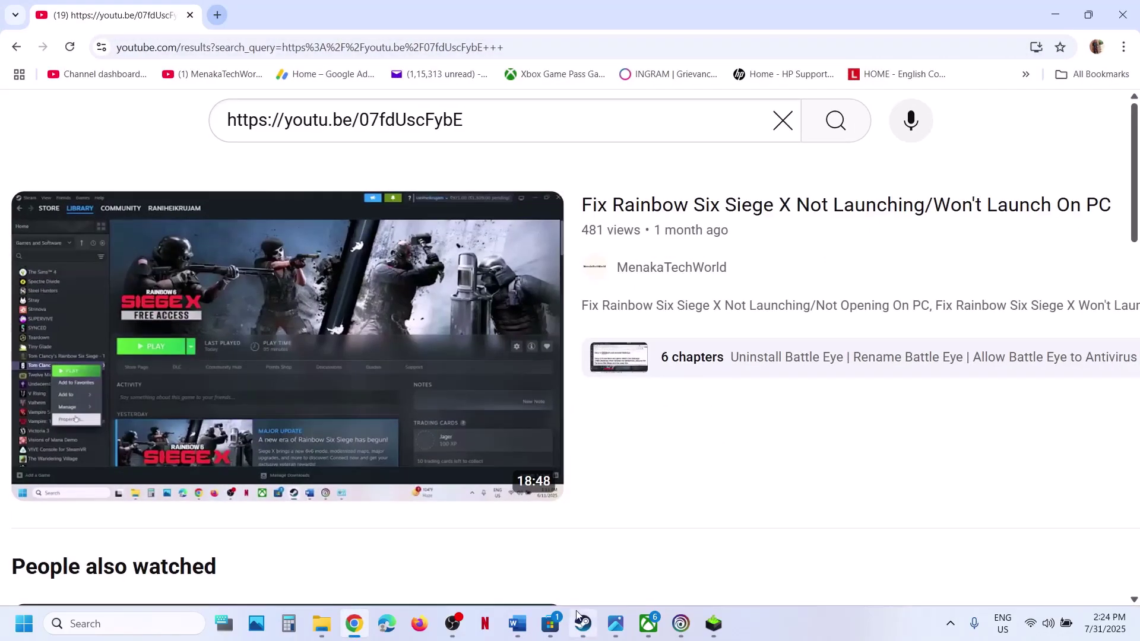
# Select the words 'Ubisoft Connect' in the Step 4 notes.
pyautogui.click(537, 626)
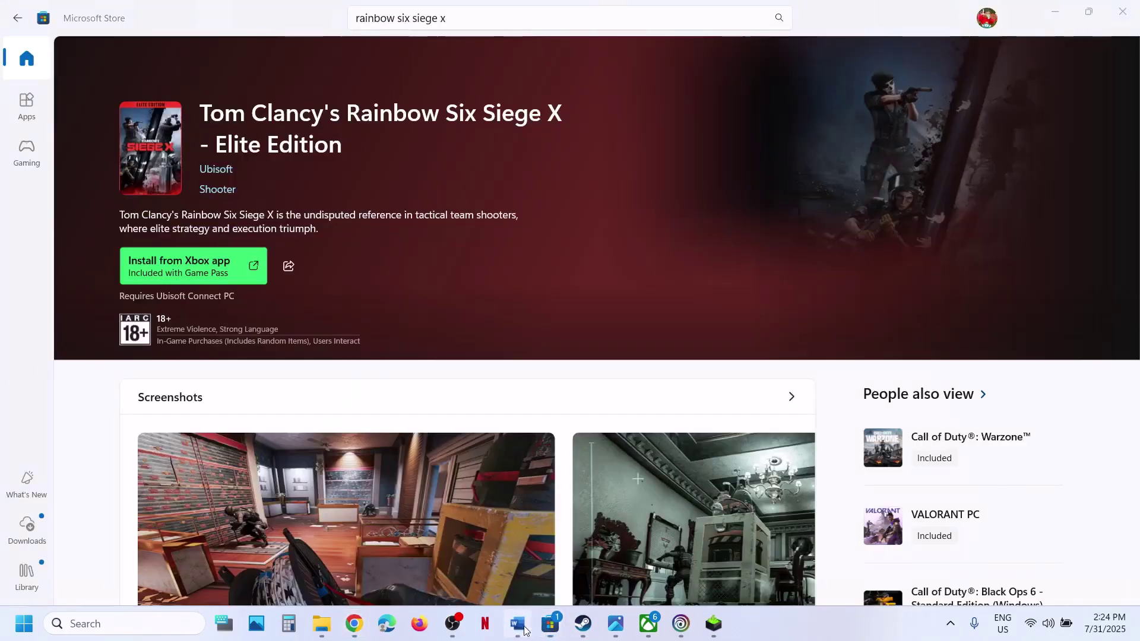
pyautogui.click(517, 624)
pyautogui.moveTo(690, 375); pyautogui.dragTo(457, 374)
pyautogui.hotkey('ctrl', 'c')
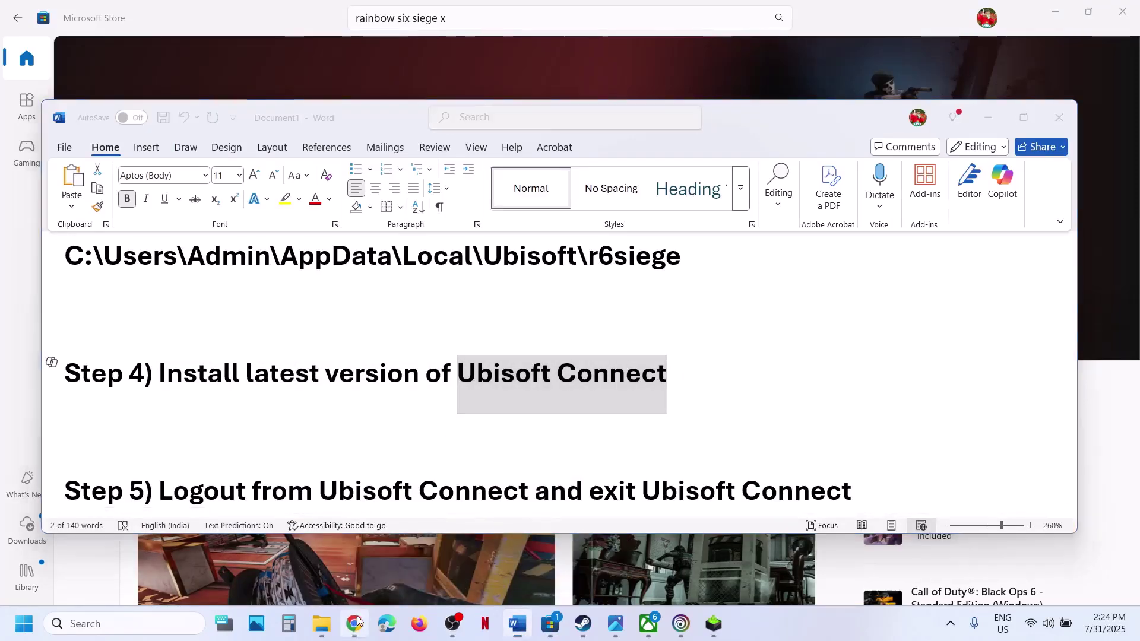
# Google 'Ubisoft Connect' in a new Chrome tab and open the official ubisoft.com page.
pyautogui.click(354, 623)
pyautogui.click(217, 15)
pyautogui.hotkey('ctrl', 'v')
pyautogui.press('Return')
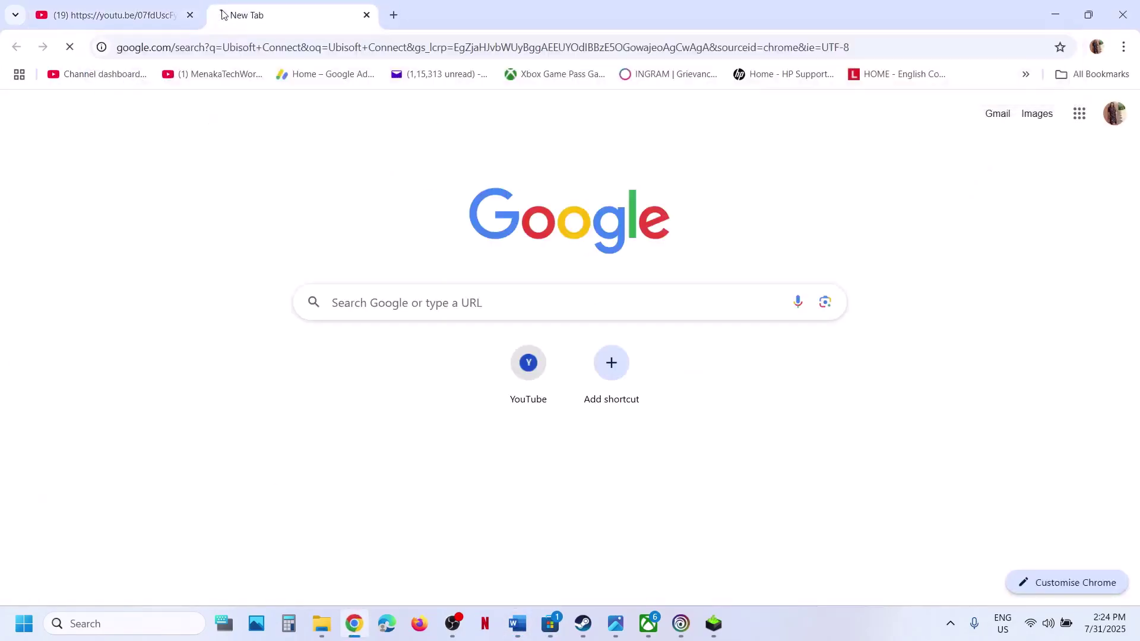
pyautogui.click(245, 262)
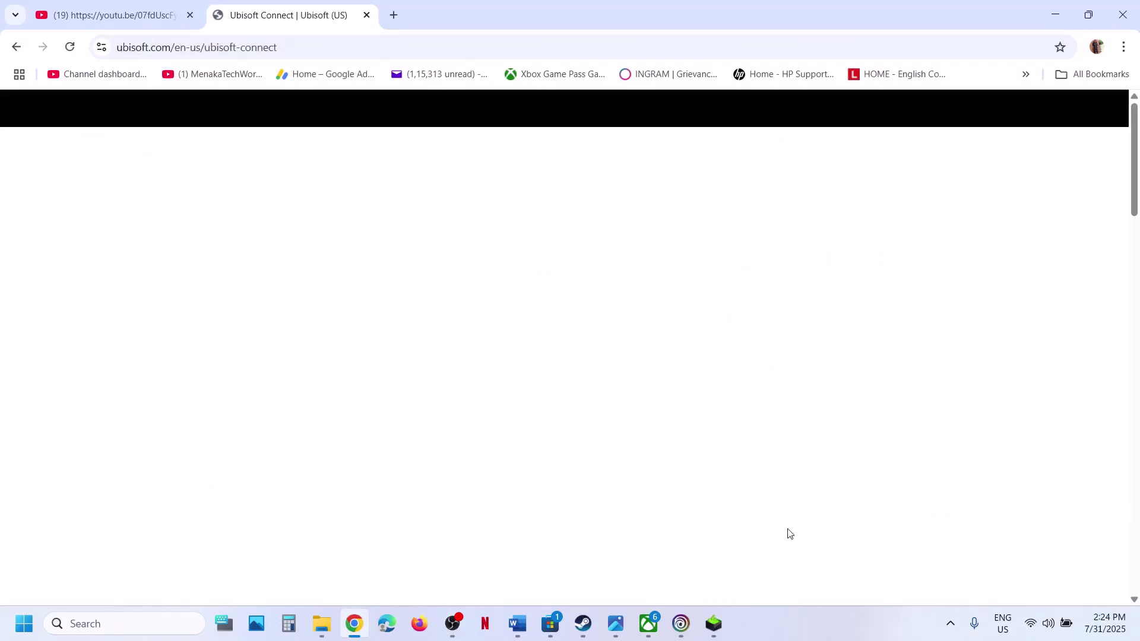
# Check the log out and quit options on Ubisoft Connect's system tray icon.
pyautogui.click(681, 623)
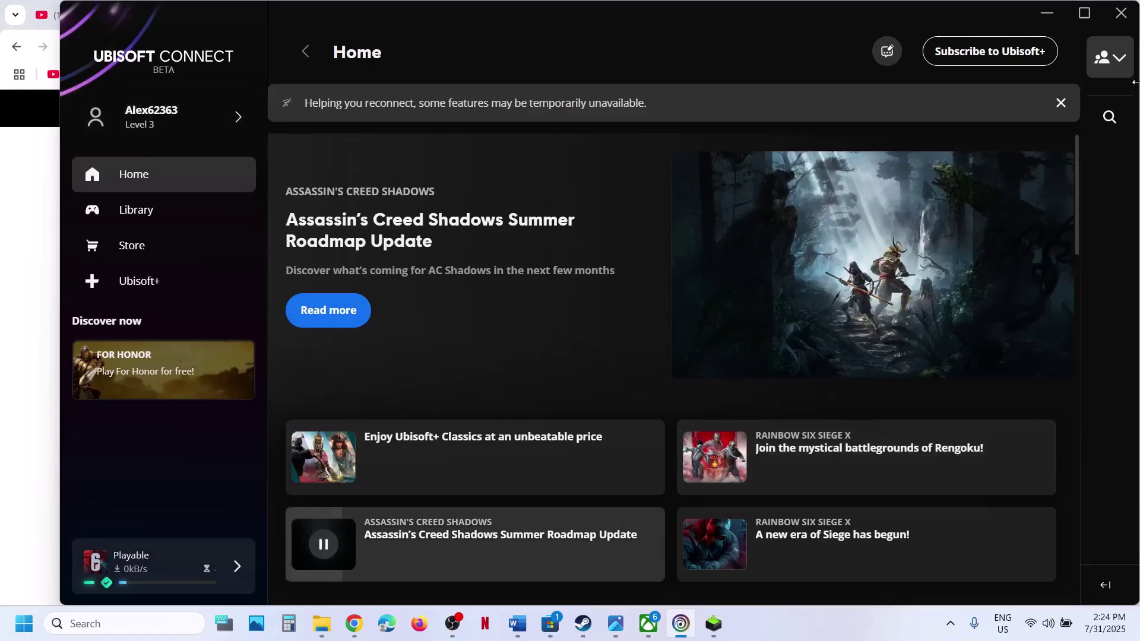
pyautogui.click(5, 383)
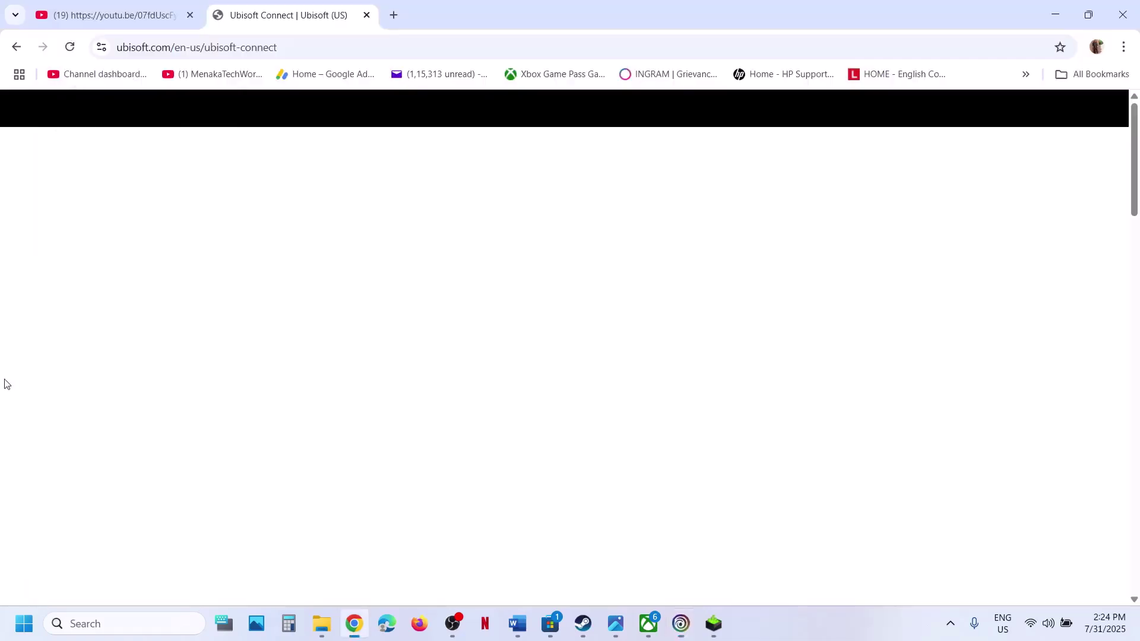
pyautogui.click(950, 623)
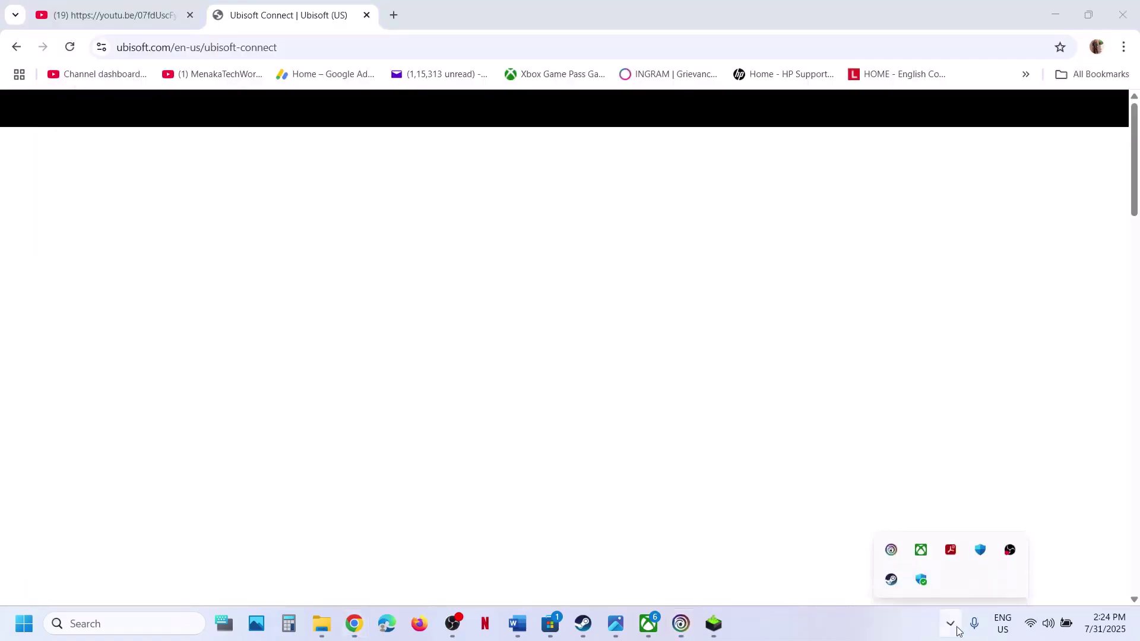
pyautogui.rightClick(893, 552)
# Search 'cont' to open Control Panel and its Programs and Features list.
pyautogui.press('Escape')
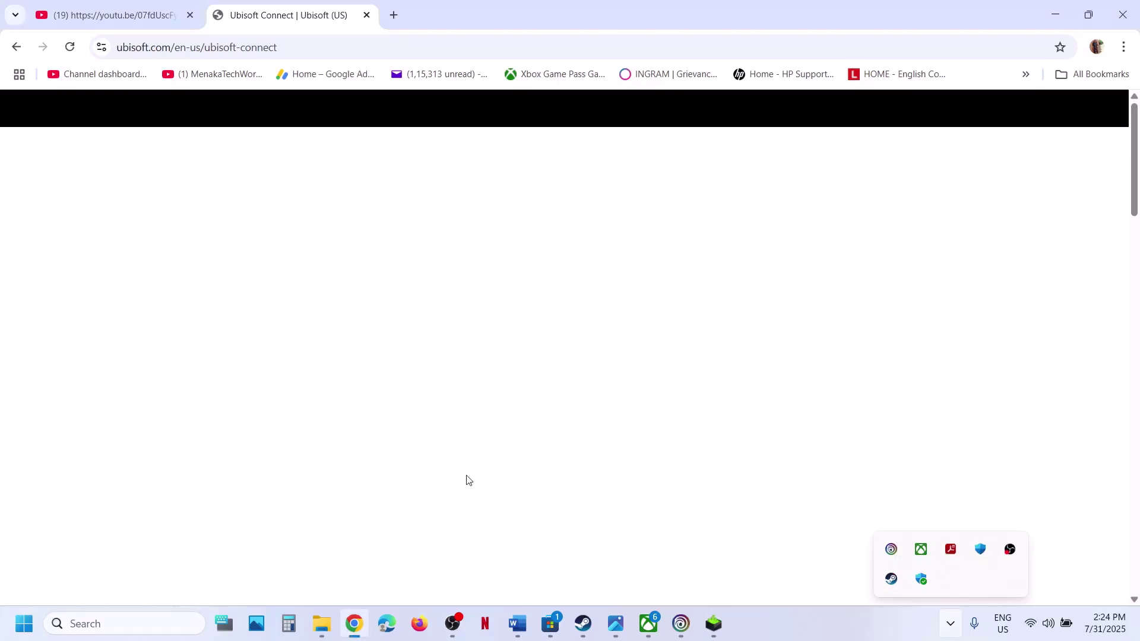
pyautogui.click(122, 623)
pyautogui.write('con')
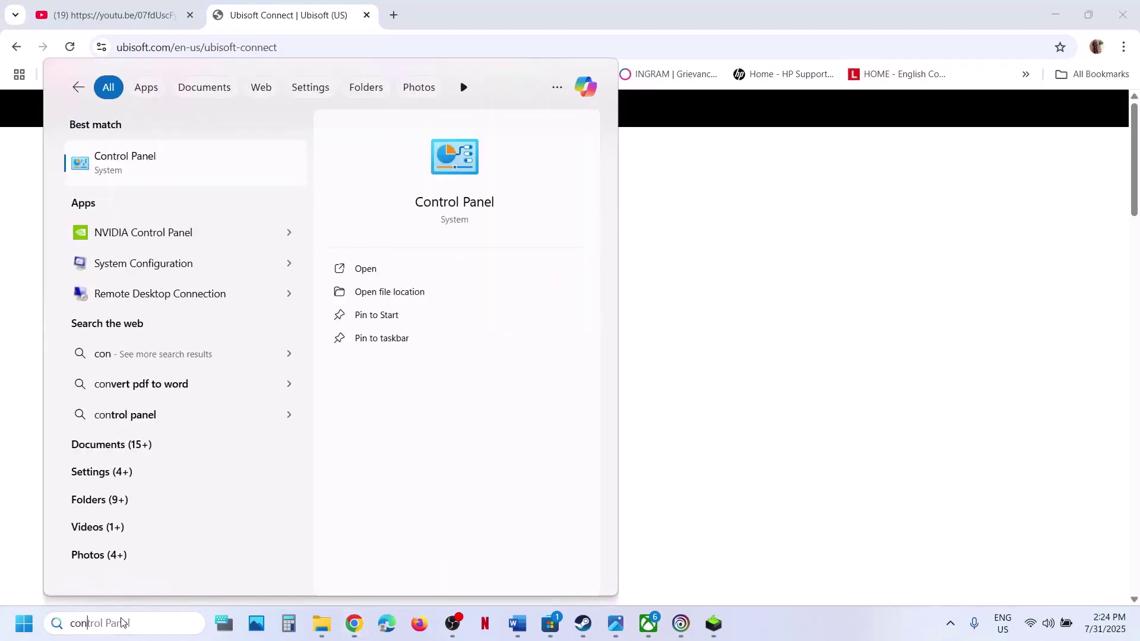
pyautogui.write('t')
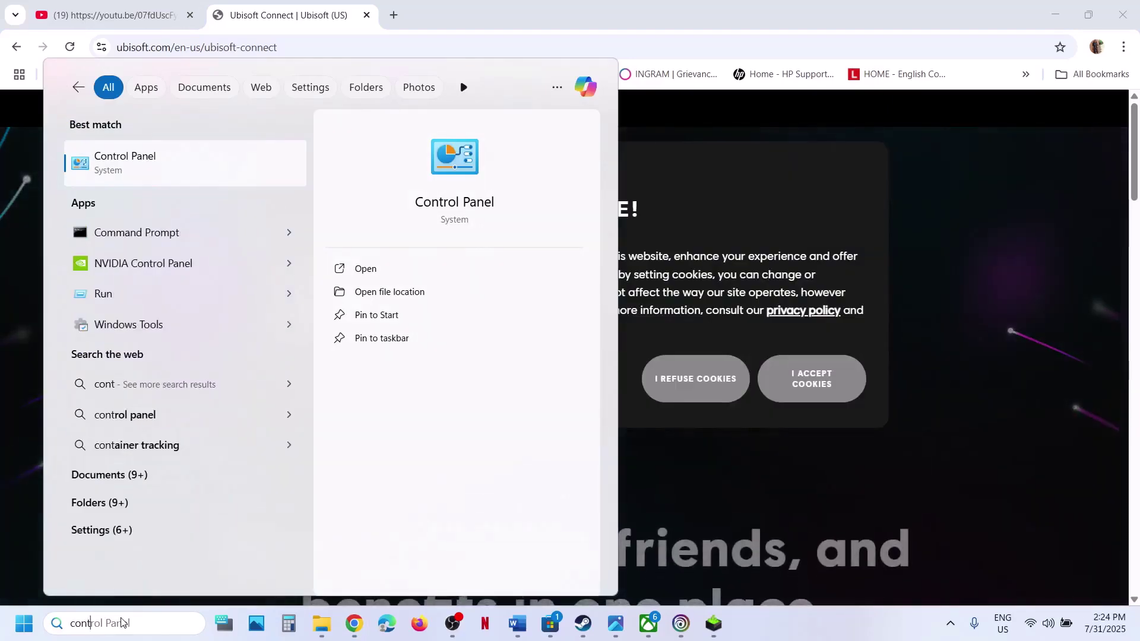
pyautogui.press('Return')
pyautogui.click(373, 303)
# Find Ubisoft Connect in Programs and Features, view its Uninstall/Change option, then return to ubisoft.com.
pyautogui.click(236, 369)
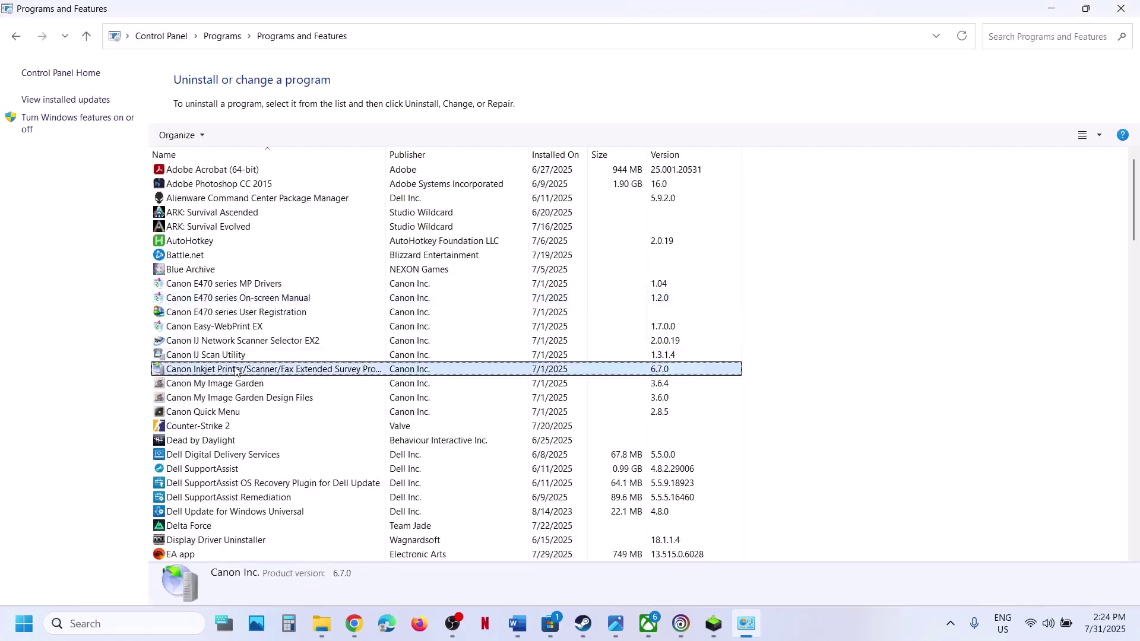
pyautogui.press('u')
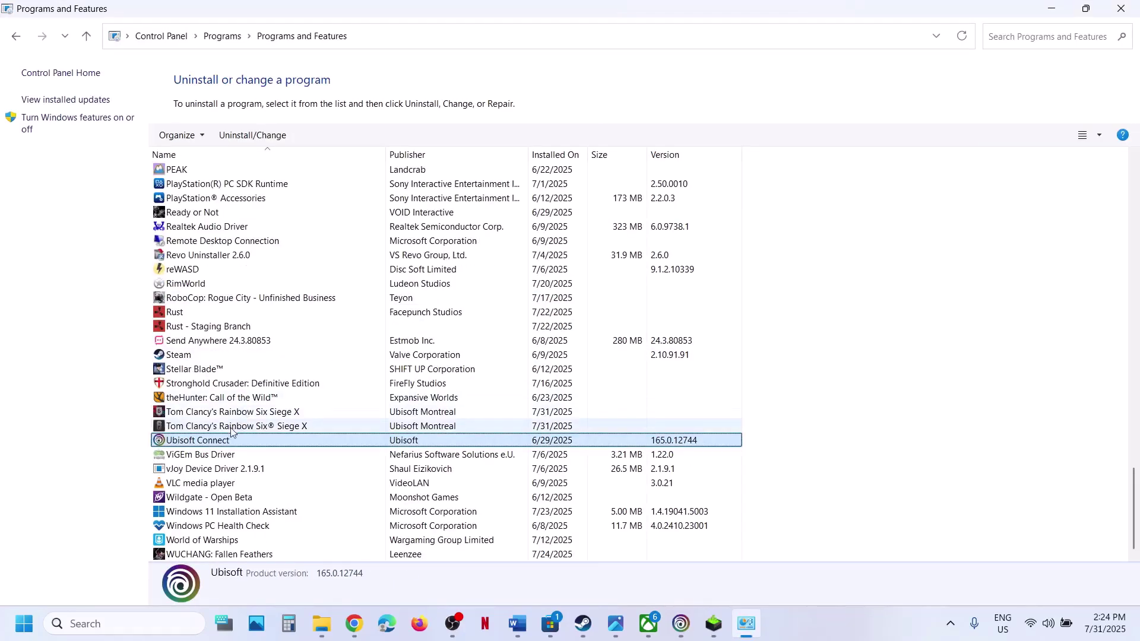
pyautogui.rightClick(217, 445)
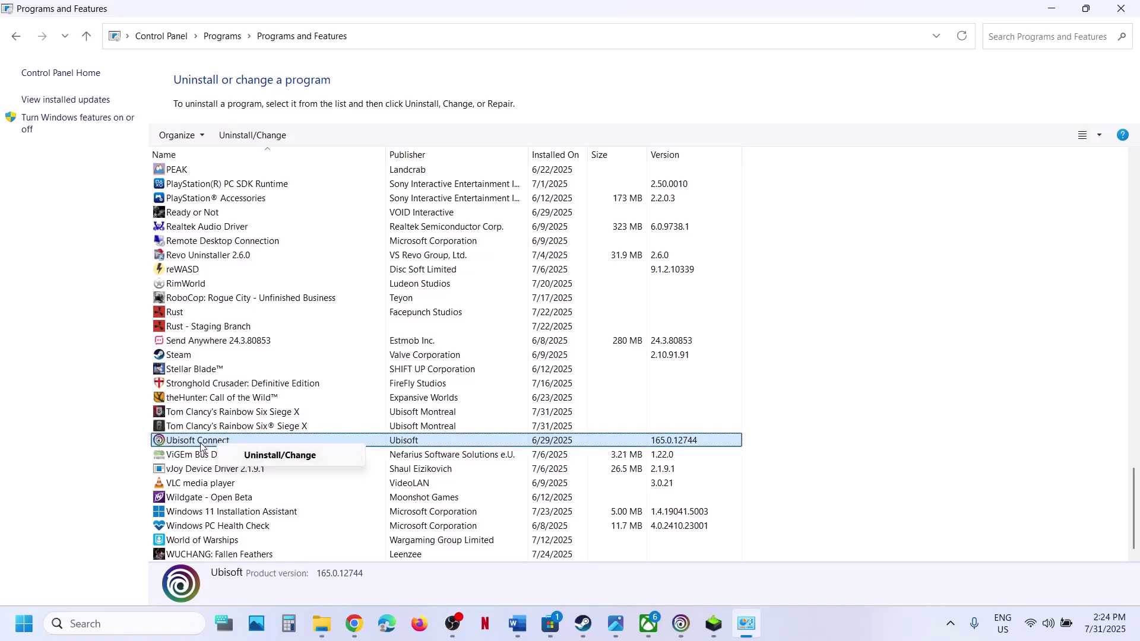
pyautogui.click(200, 447)
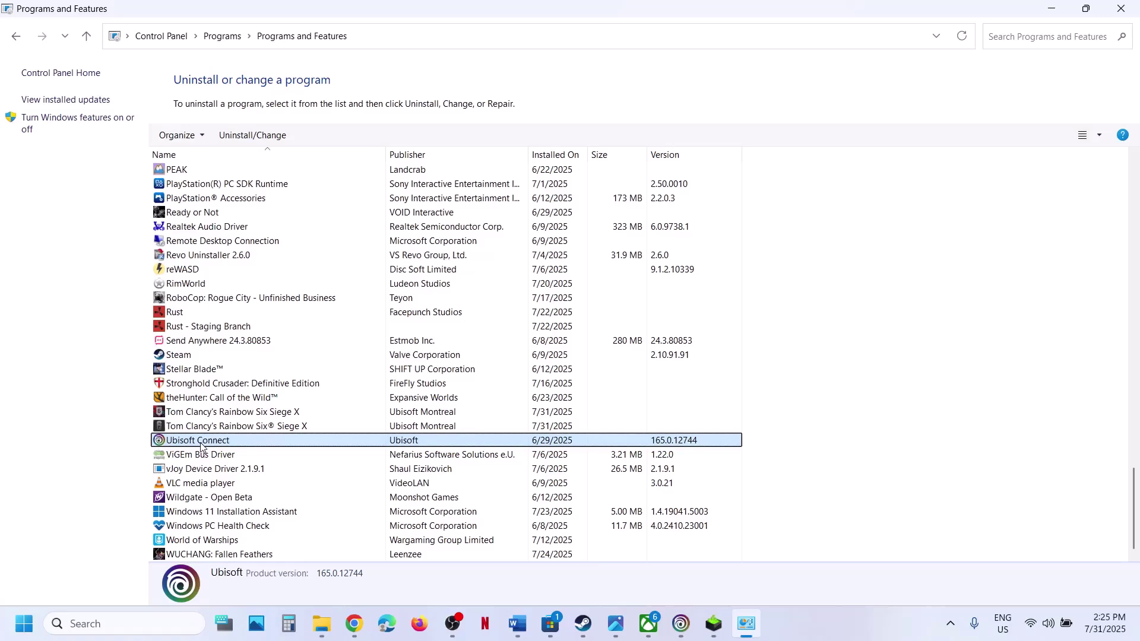
pyautogui.rightClick(201, 447)
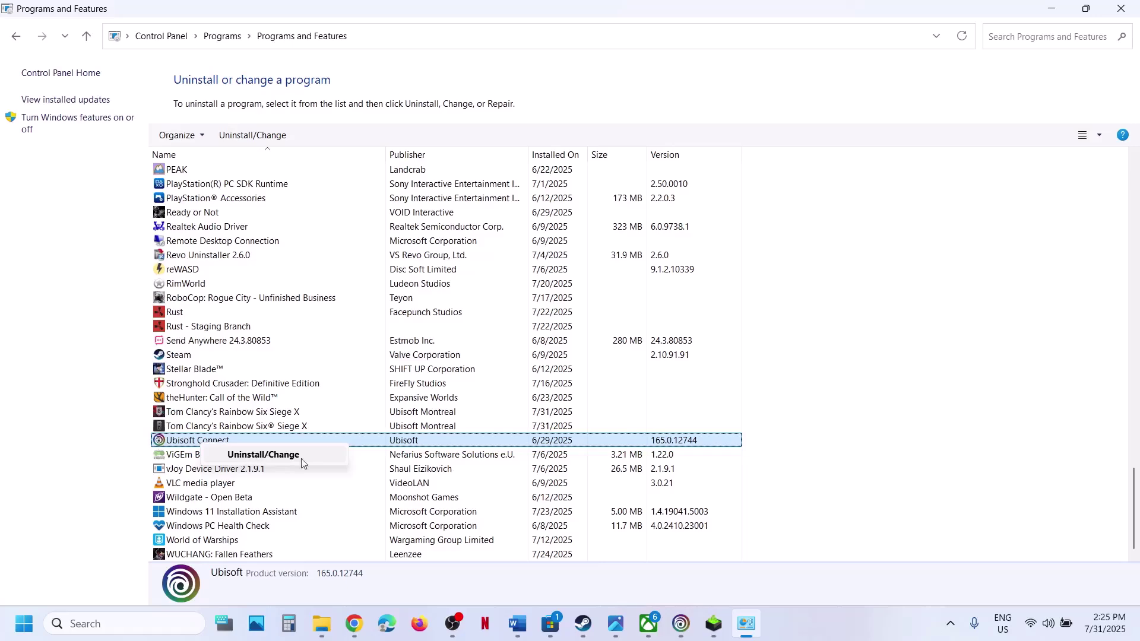
pyautogui.click(355, 625)
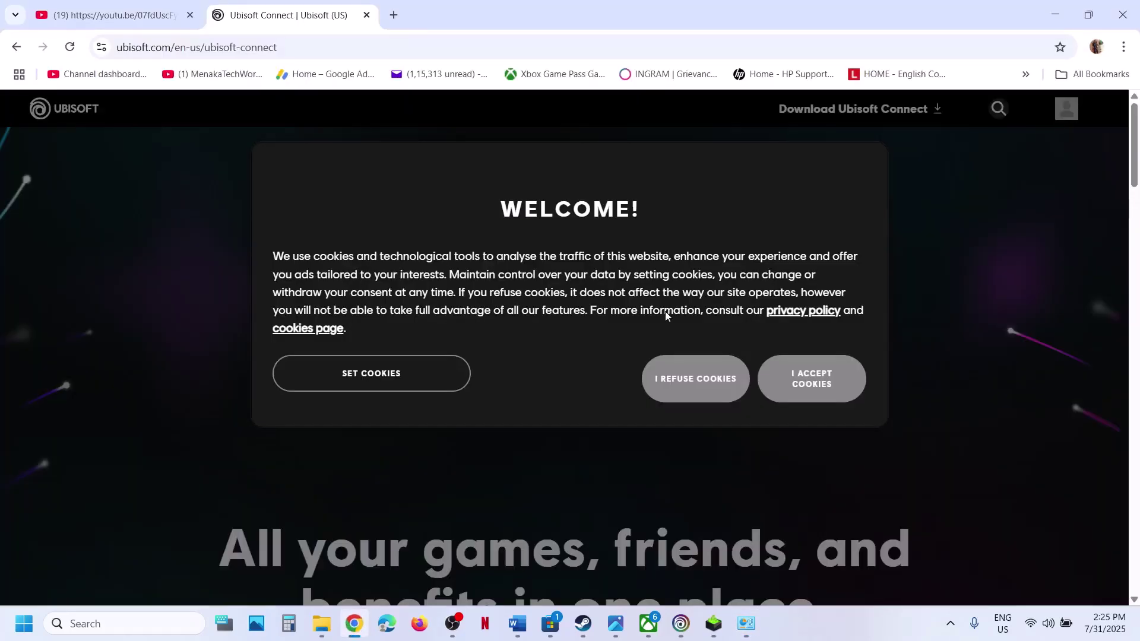
# Refuse cookies, download the latest Ubisoft Connect, then bring up Steam's Siege X page.
pyautogui.click(675, 386)
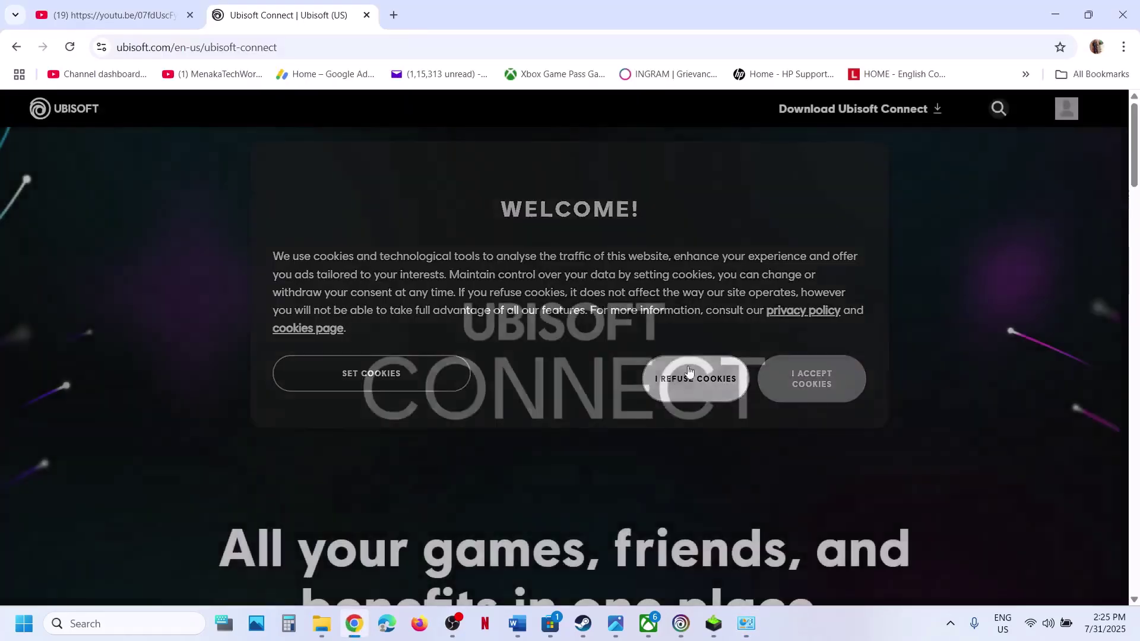
pyautogui.click(862, 113)
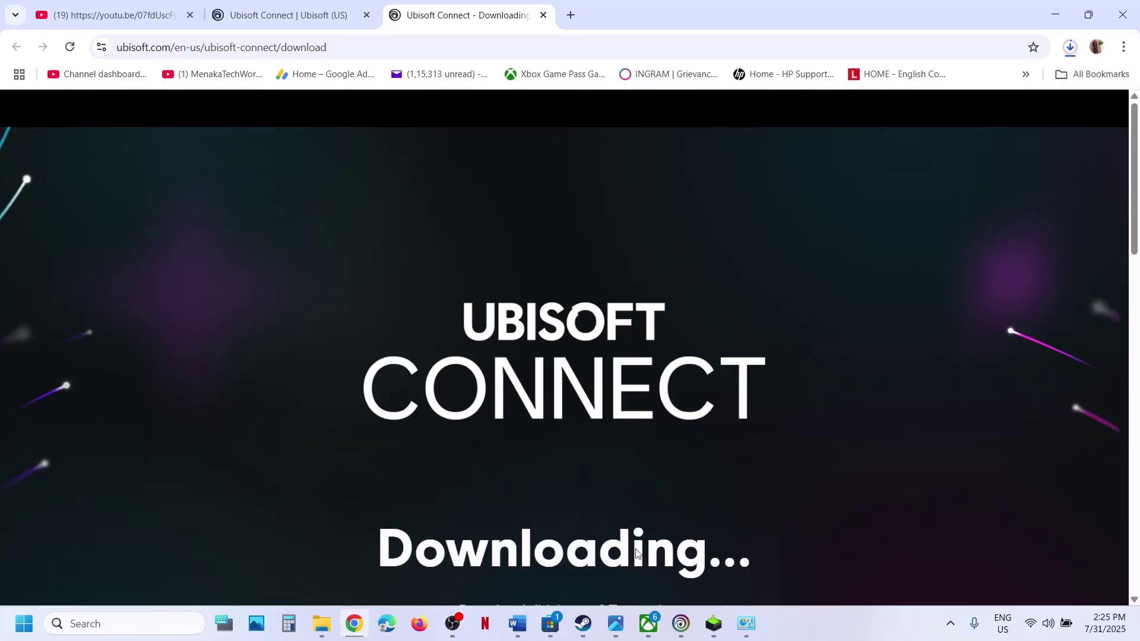
pyautogui.click(681, 623)
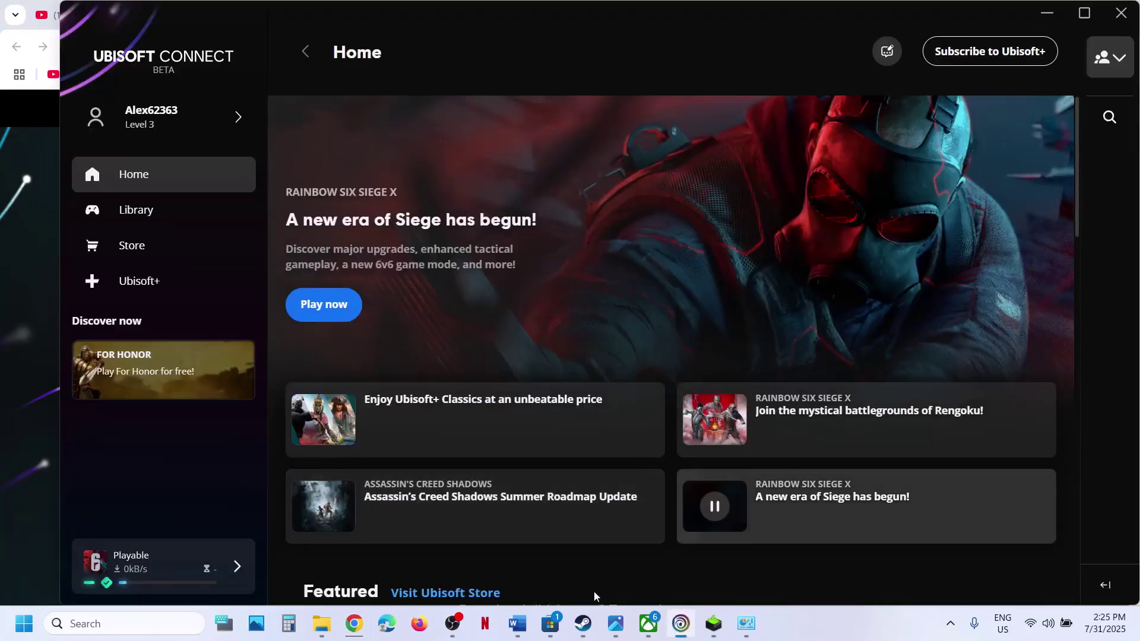
pyautogui.click(582, 623)
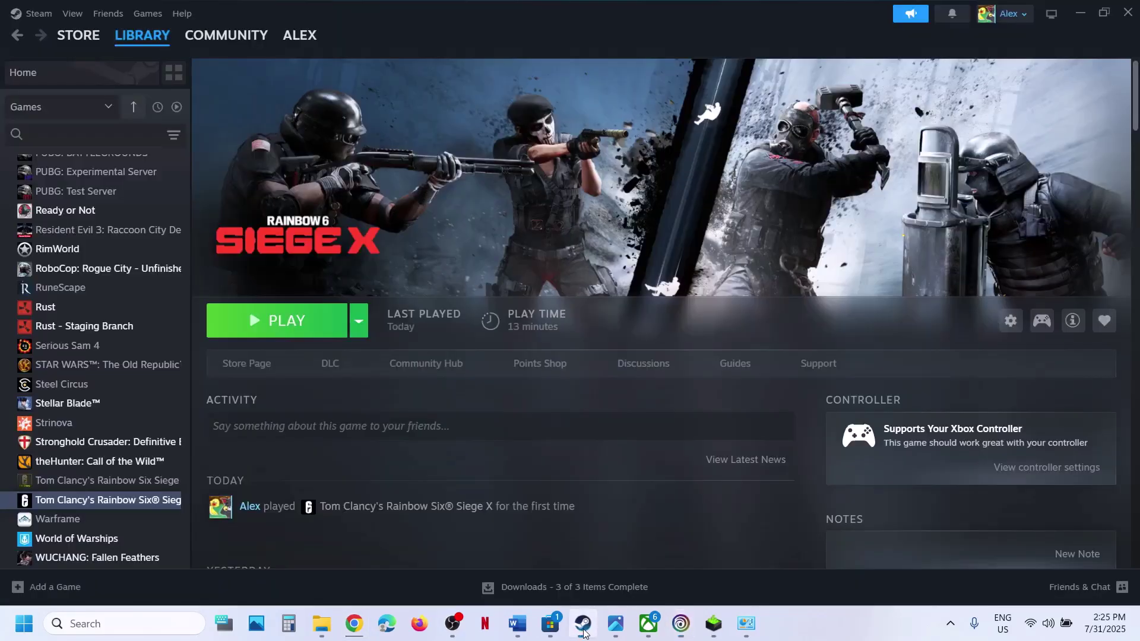
# Scroll the Word guide to Step 5 and highlight its instruction.
pyautogui.click(516, 624)
pyautogui.scroll(-3, 415, 425)
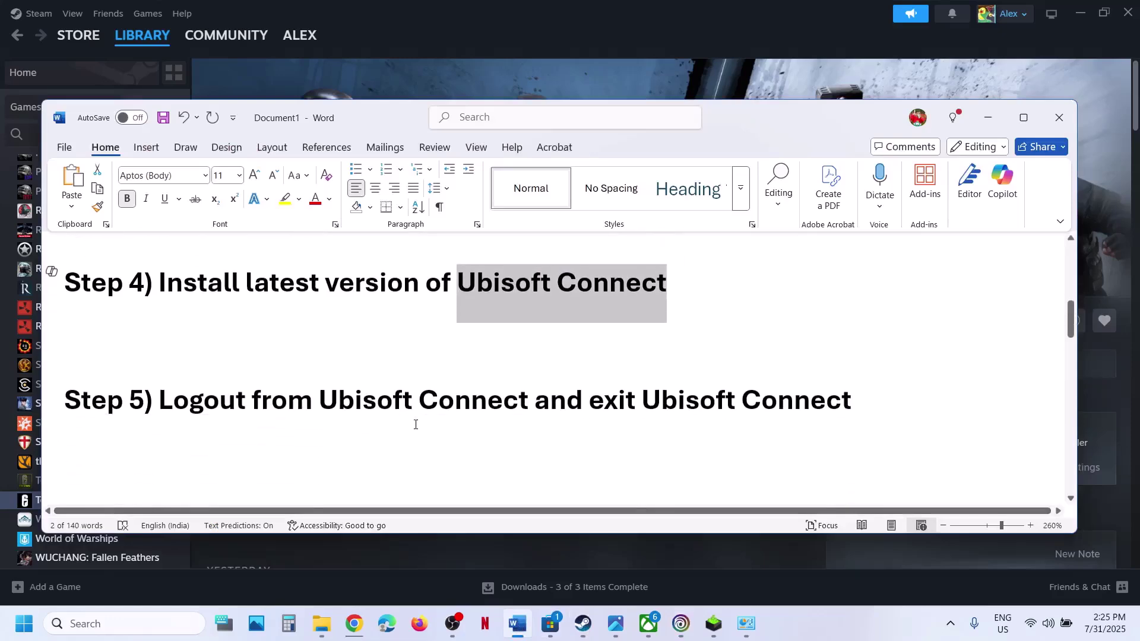
pyautogui.moveTo(186, 401); pyautogui.dragTo(851, 401)
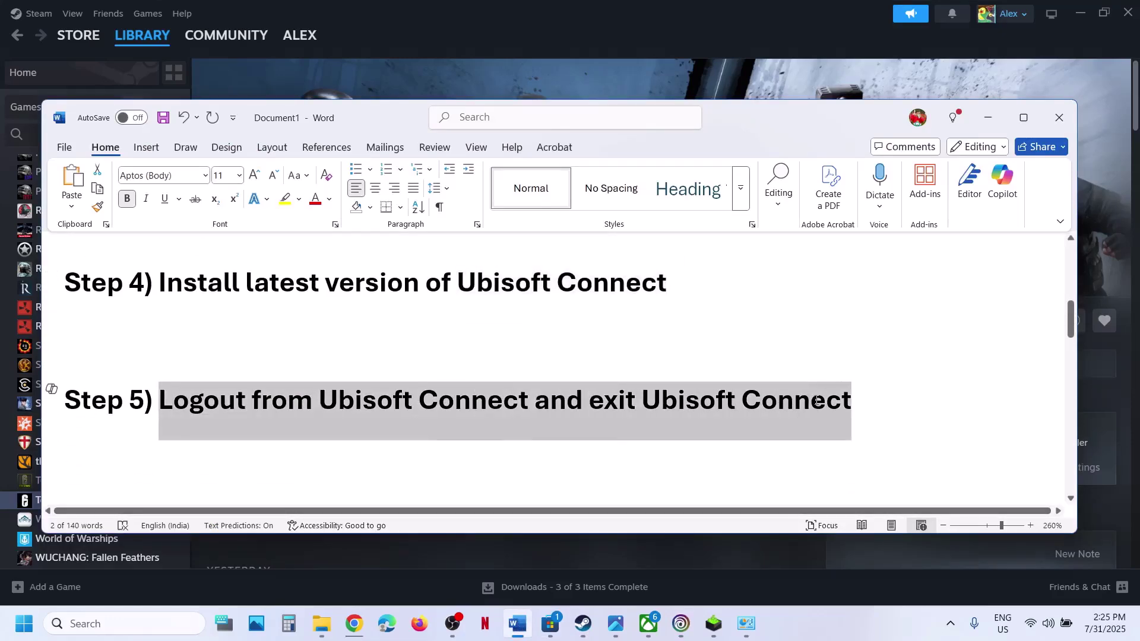
# Quit Ubisoft Connect completely from its system tray icon.
pyautogui.click(683, 623)
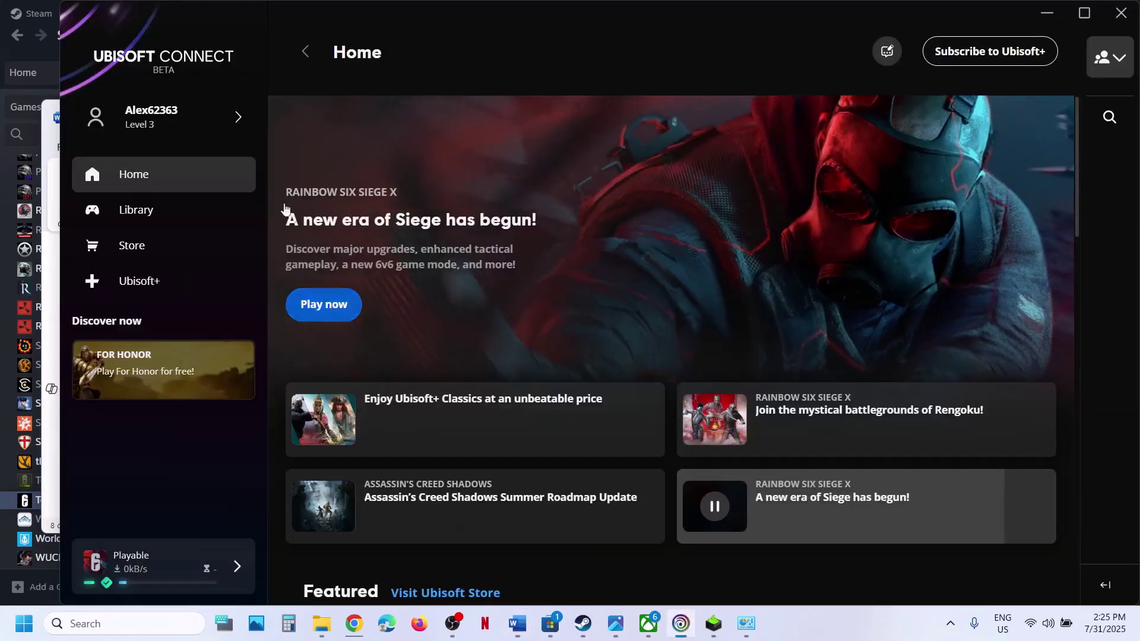
pyautogui.click(201, 127)
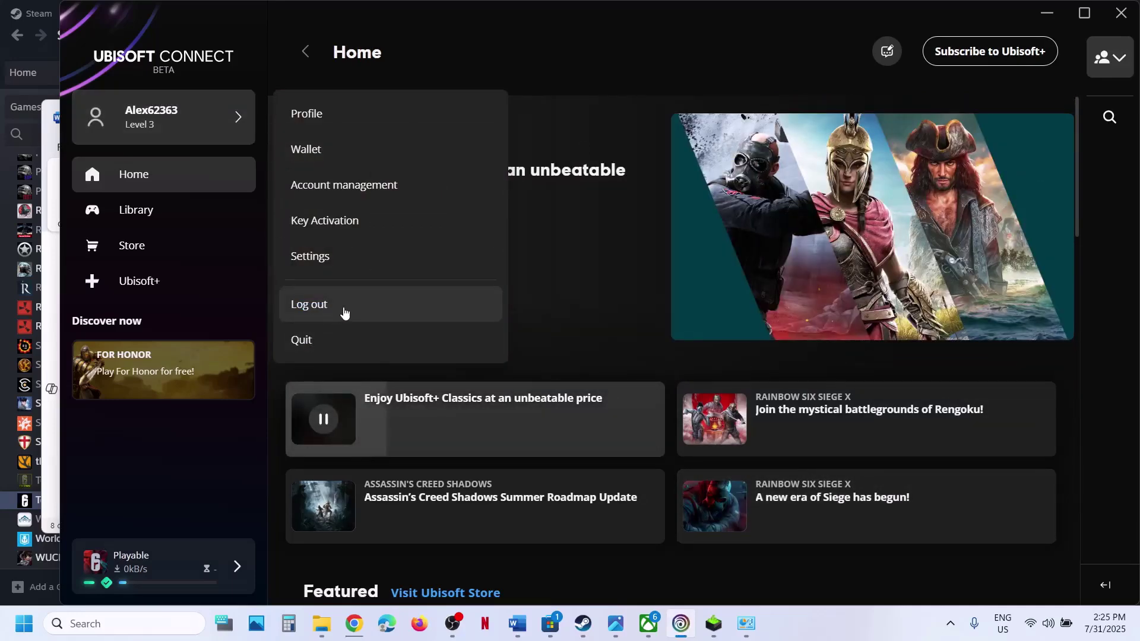
pyautogui.click(950, 623)
pyautogui.rightClick(920, 578)
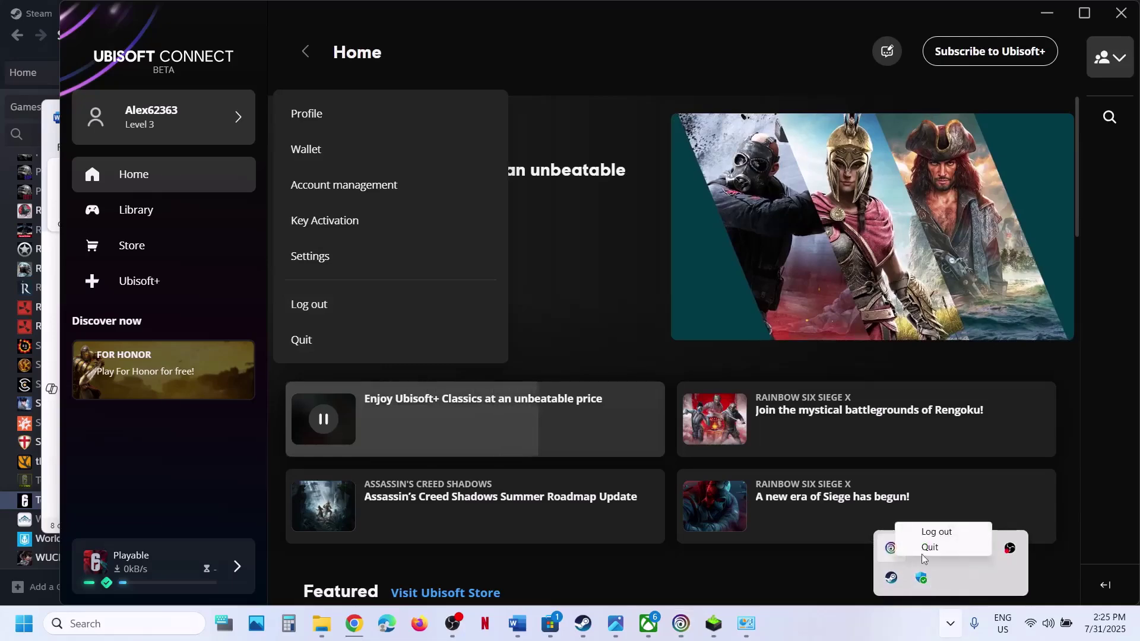
pyautogui.click(938, 549)
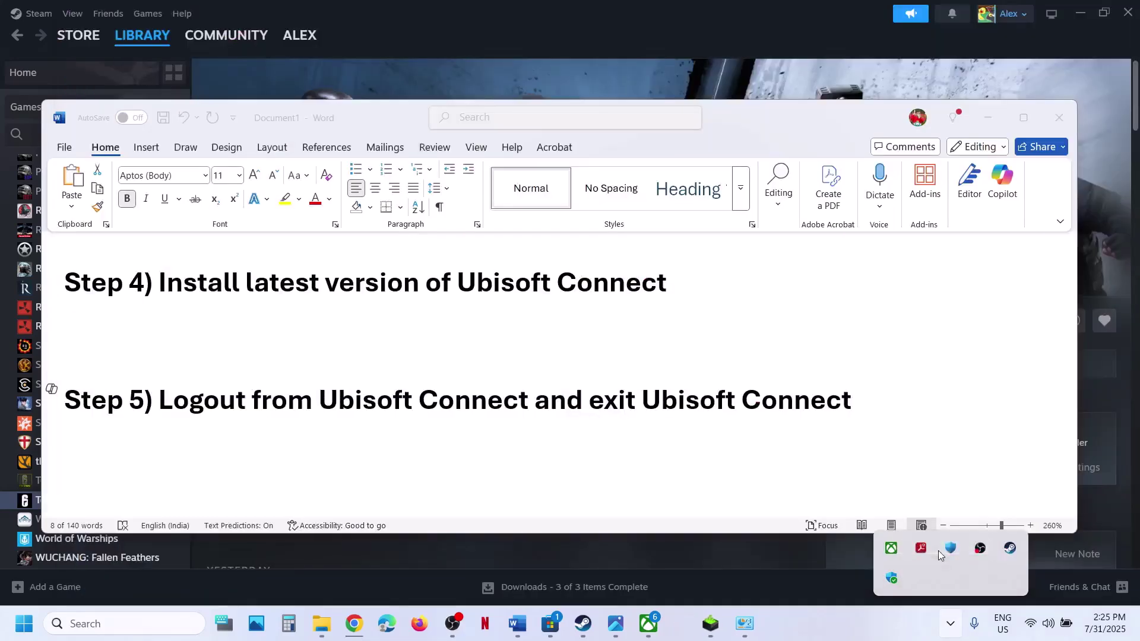
# Read through the Turn On/Off VPN step in the Word guide down to Step 7.
pyautogui.tripleClick(468, 443)
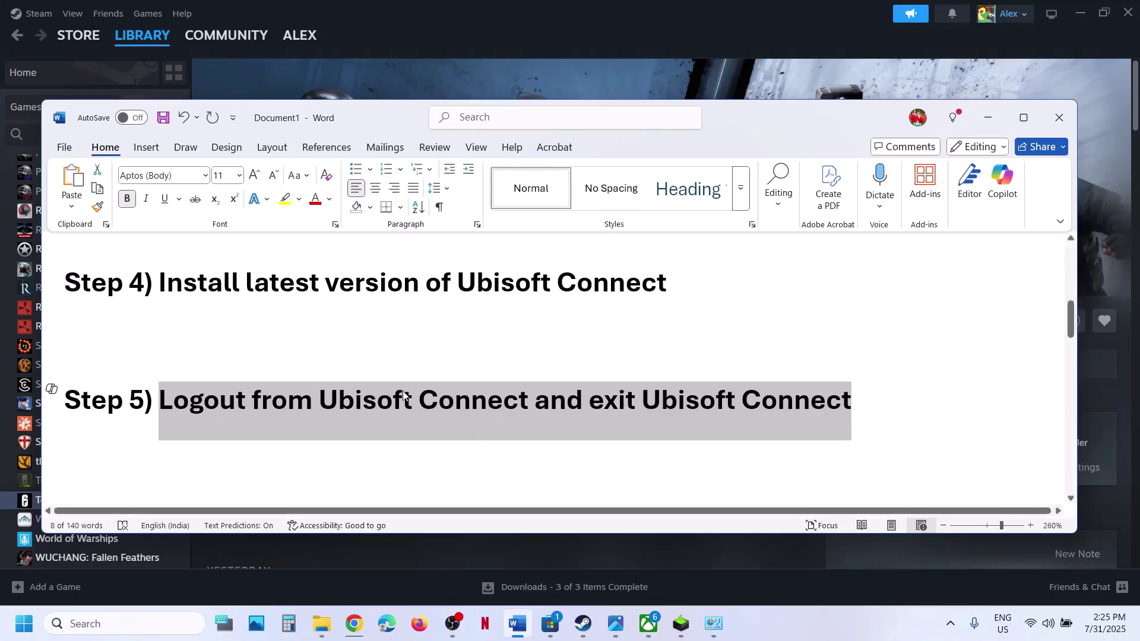
pyautogui.scroll(-3, 403, 396)
pyautogui.scroll(1, 403, 392)
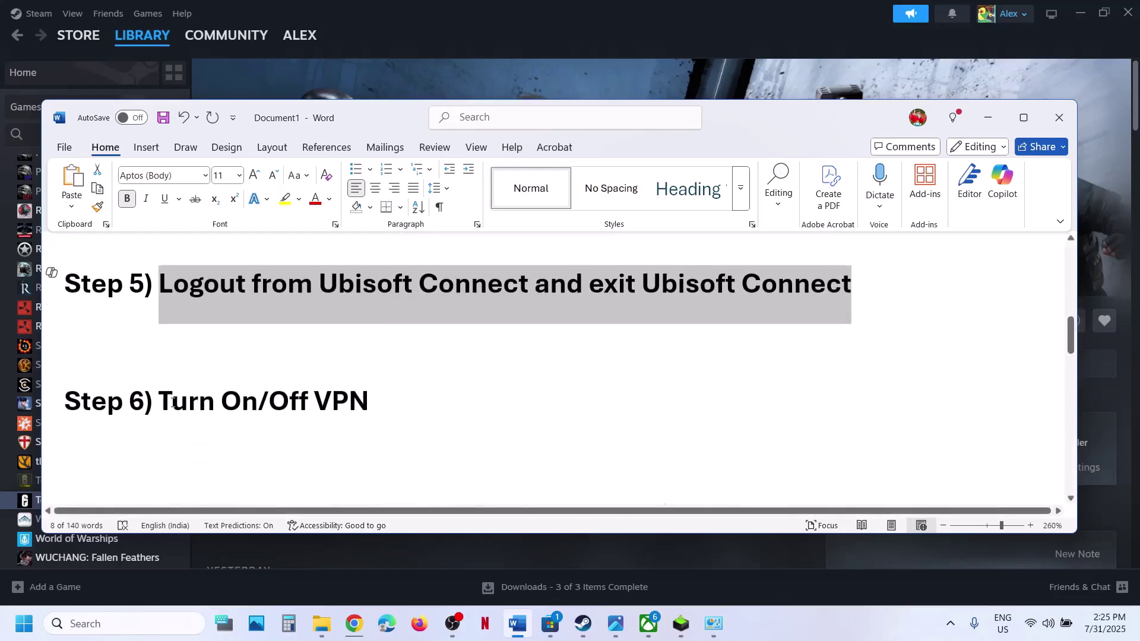
pyautogui.moveTo(173, 403); pyautogui.dragTo(379, 397)
pyautogui.click(379, 397)
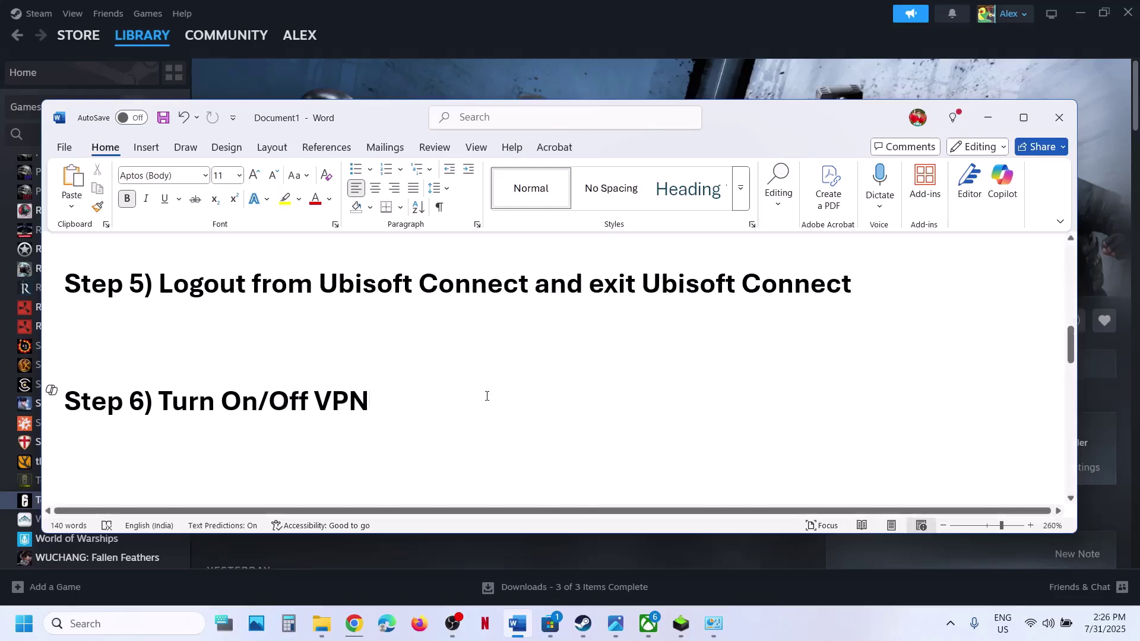
pyautogui.scroll(-3, 486, 396)
pyautogui.scroll(1, 485, 396)
pyautogui.moveTo(159, 376); pyautogui.dragTo(453, 380)
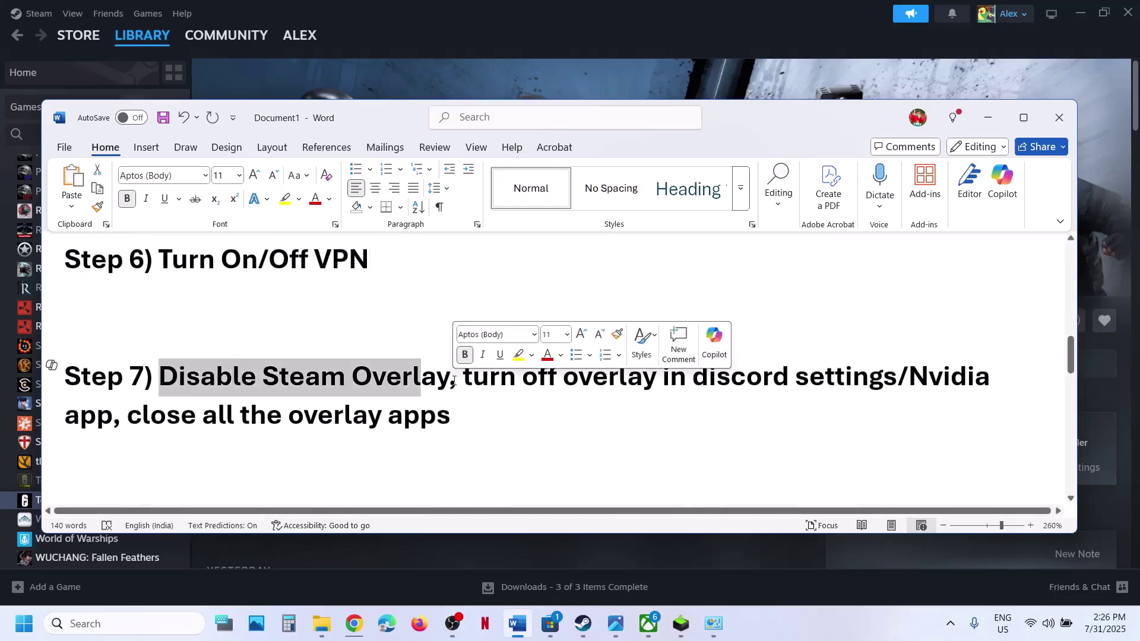
# Switch off 'Enable the Steam Overlay while in-game' in Rainbow Six Siege X's Steam properties, then return to Word.
pyautogui.click(502, 88)
pyautogui.rightClick(69, 505)
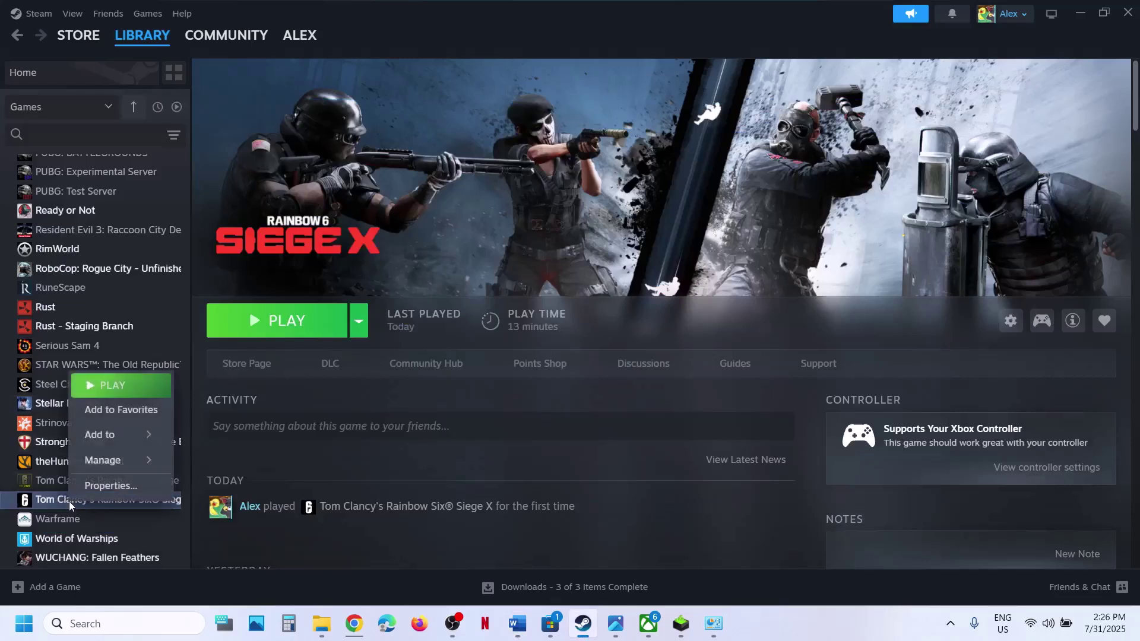
pyautogui.click(110, 485)
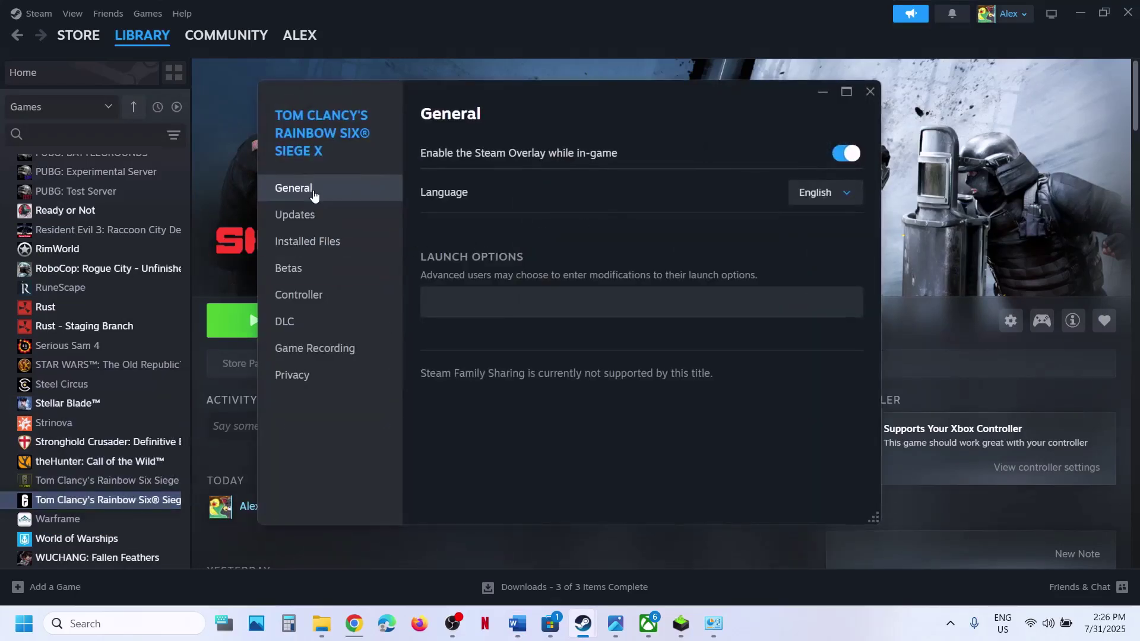
pyautogui.click(843, 156)
pyautogui.click(868, 94)
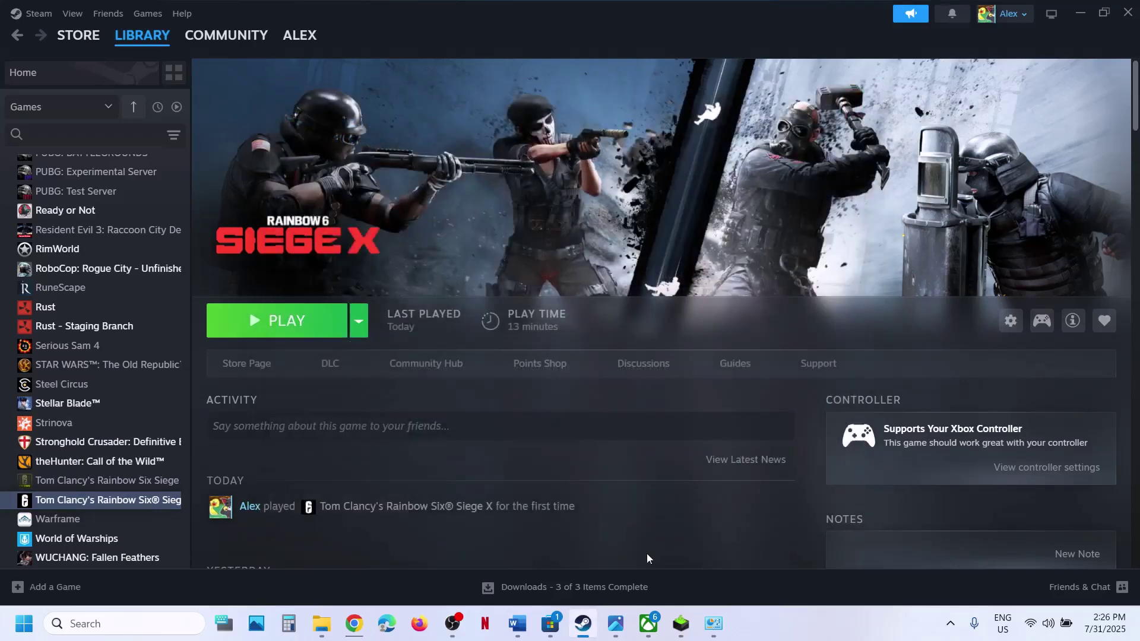
pyautogui.click(525, 613)
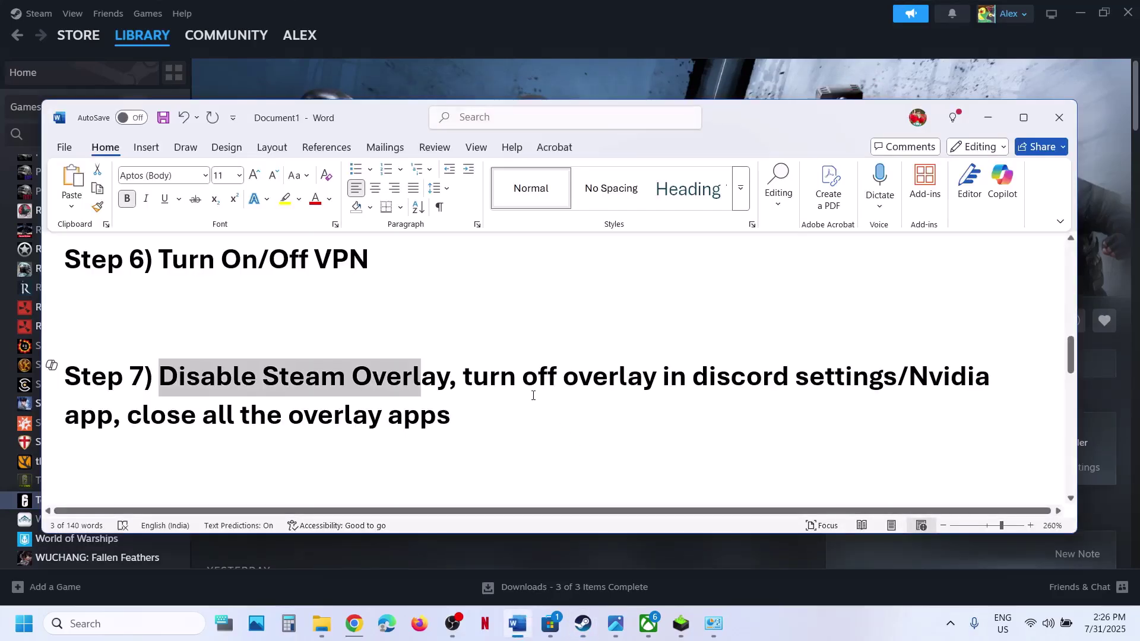
# Highlight the Discord overlay note in Step 7 and the Game Pass instruction in Step 8.
pyautogui.moveTo(518, 383); pyautogui.dragTo(451, 416)
pyautogui.click(420, 415)
pyautogui.scroll(-2, 421, 422)
pyautogui.scroll(-2, 420, 427)
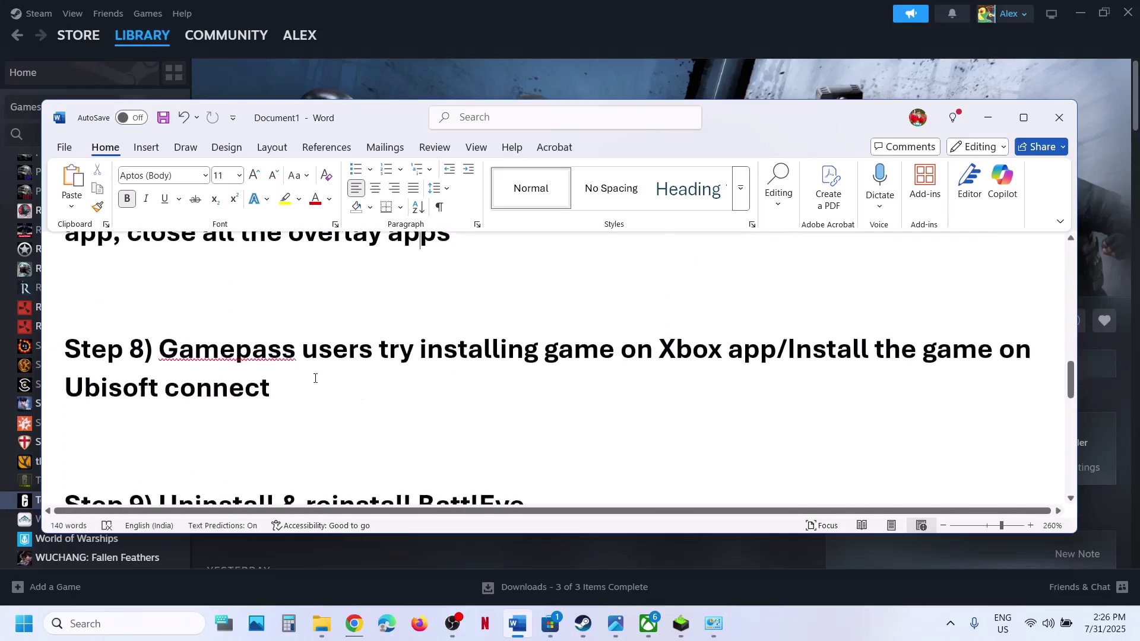
pyautogui.moveTo(173, 349); pyautogui.dragTo(749, 356)
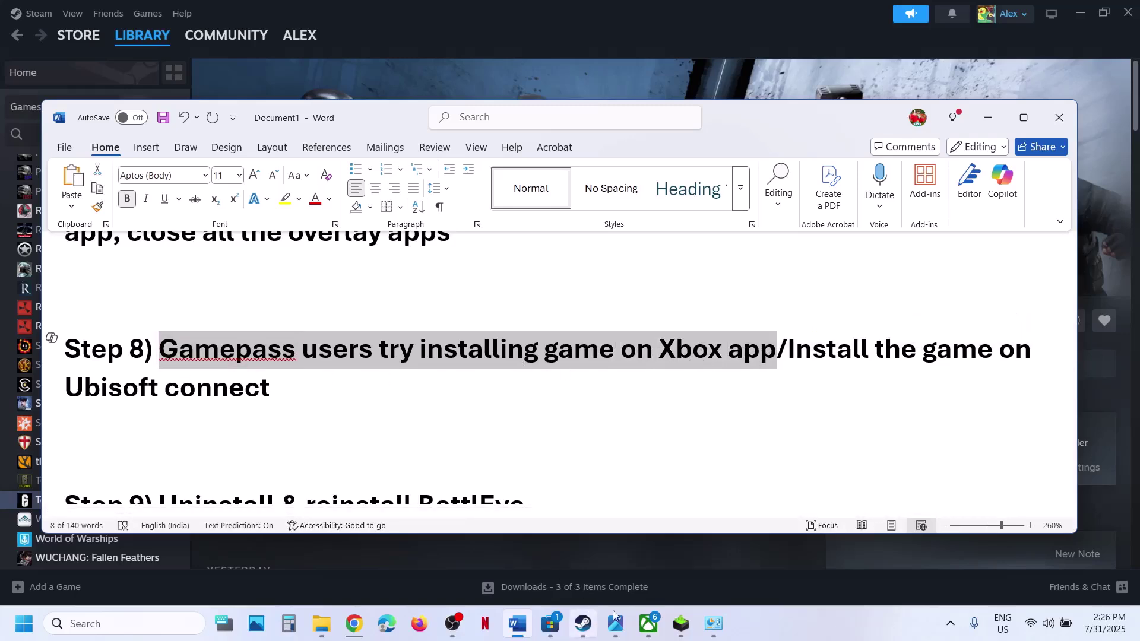
# Open the Xbox app to view the Rainbow Six Siege X Elite Edition page, then return to Word.
pyautogui.click(654, 628)
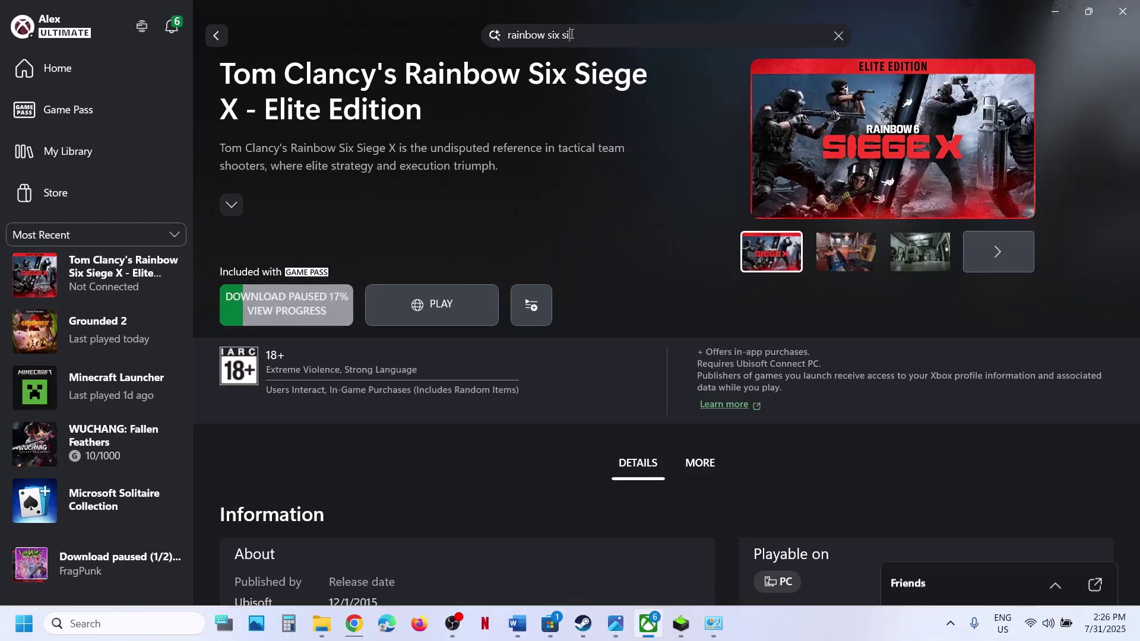
pyautogui.write('ge')
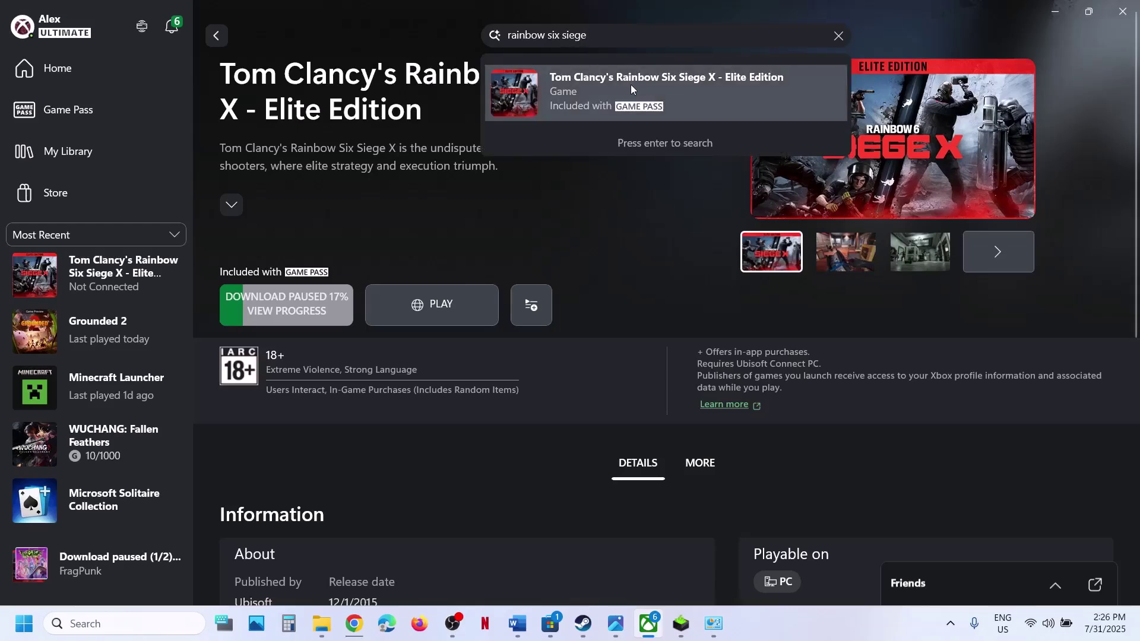
pyautogui.click(111, 619)
pyautogui.write('xbox')
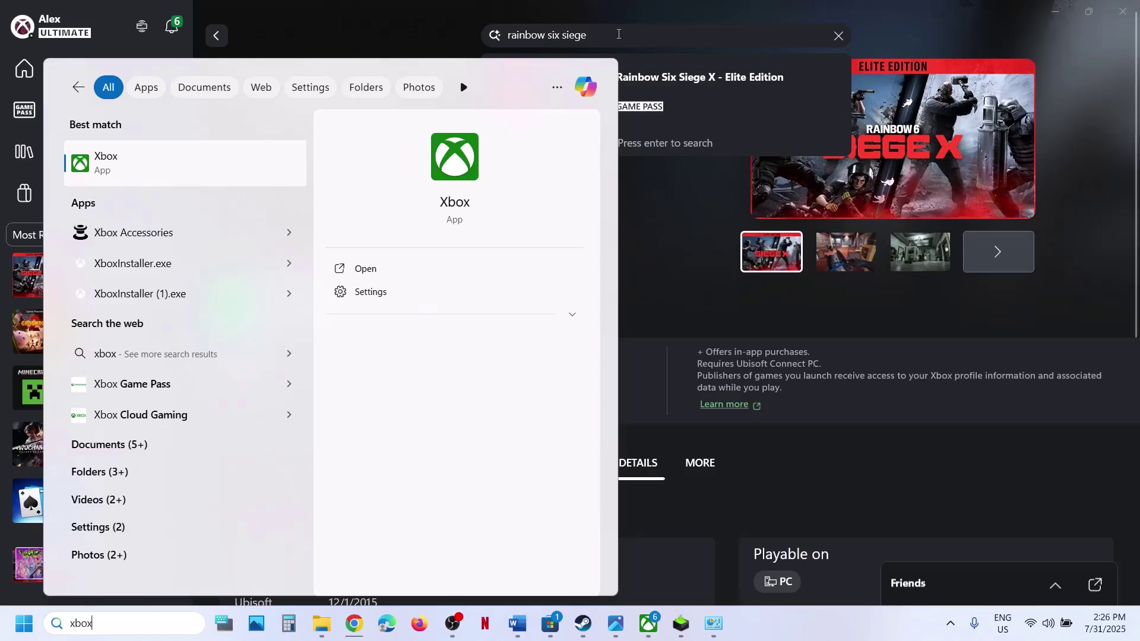
pyautogui.click(619, 34)
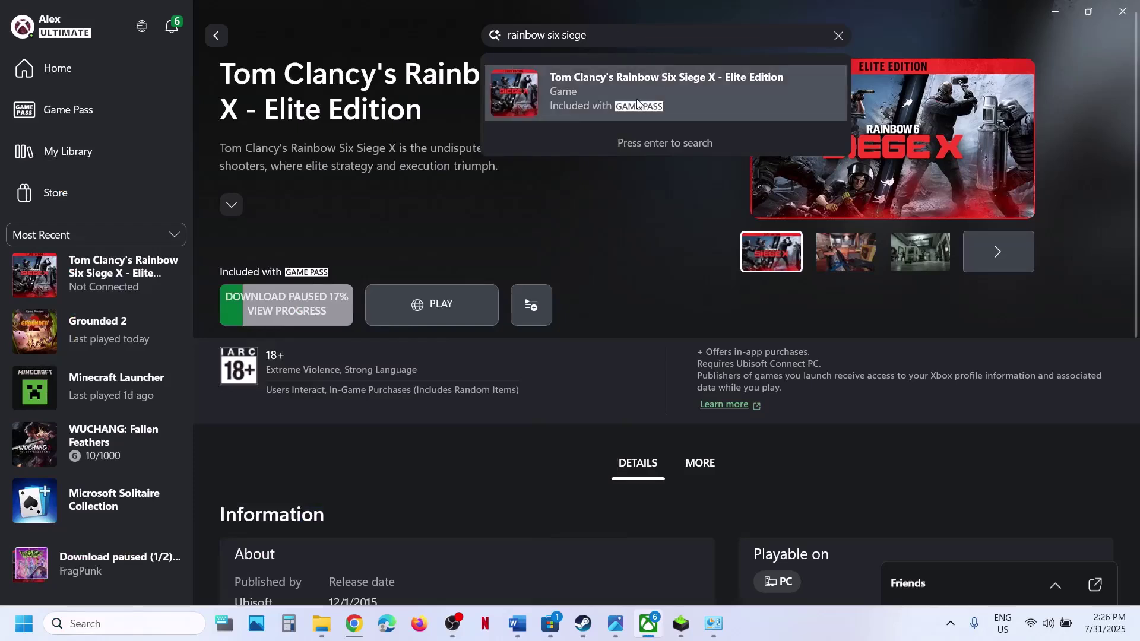
pyautogui.click(403, 191)
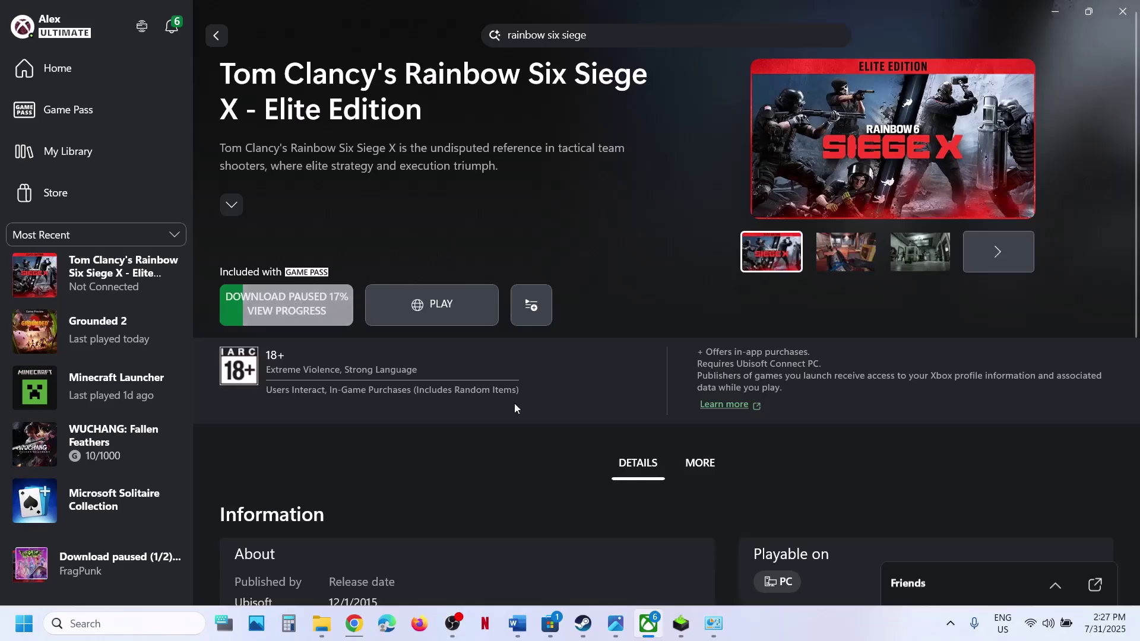
pyautogui.click(517, 623)
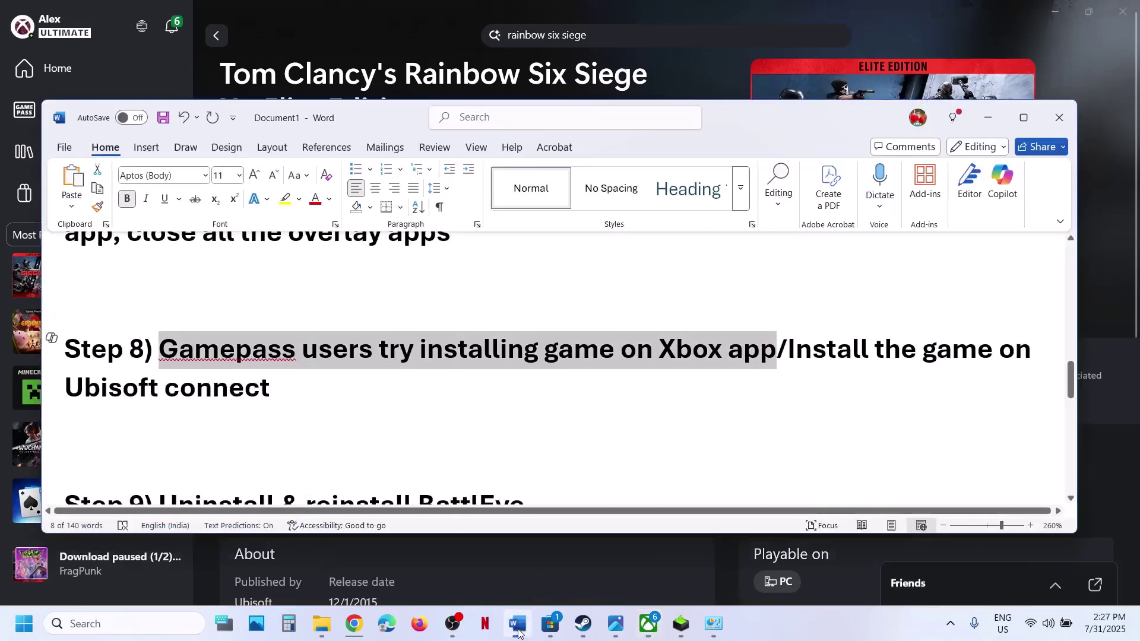
# Highlight the 'Install the game on Ubisoft connect' note and launch Ubisoft Connect via search 'ubi'.
pyautogui.click(396, 421)
pyautogui.moveTo(786, 354); pyautogui.dragTo(293, 381)
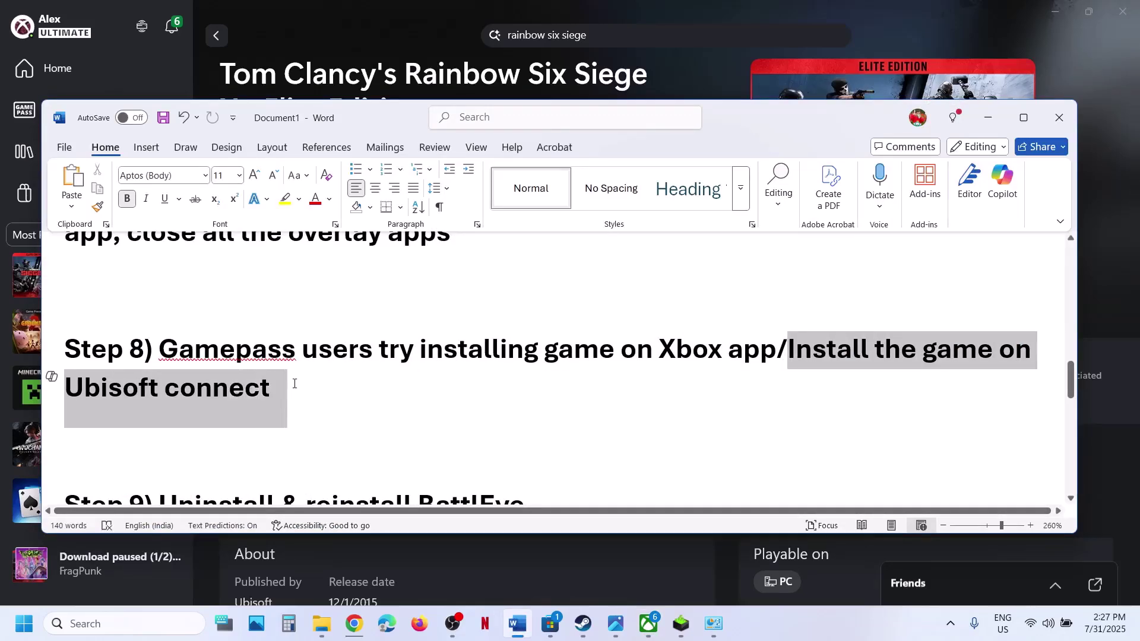
pyautogui.click(123, 625)
pyautogui.write('ubi')
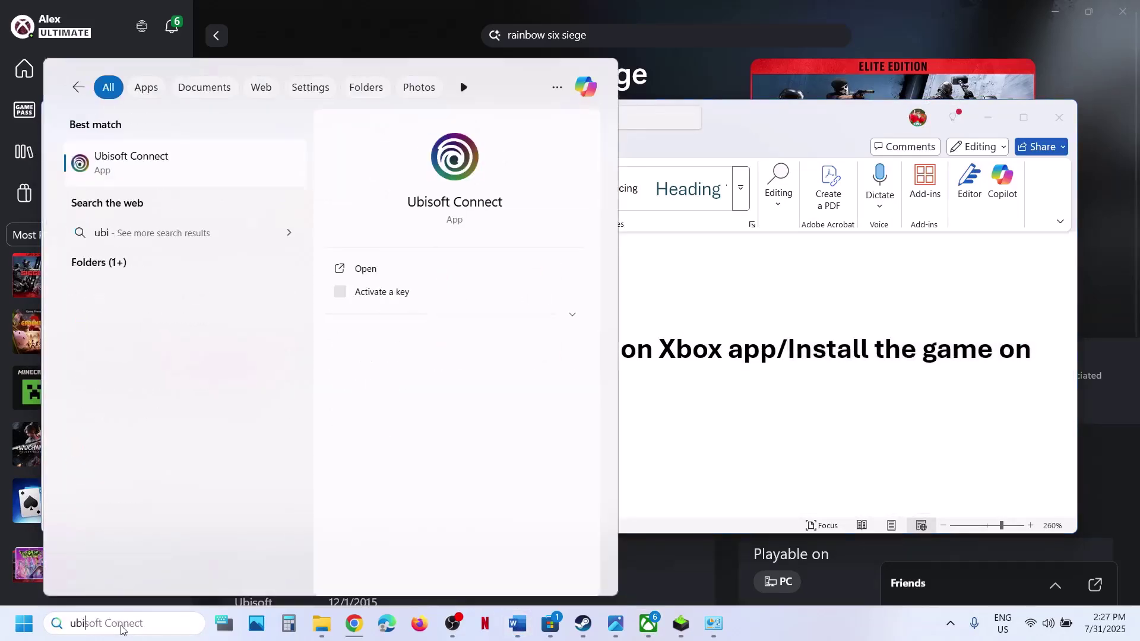
pyautogui.press('Return')
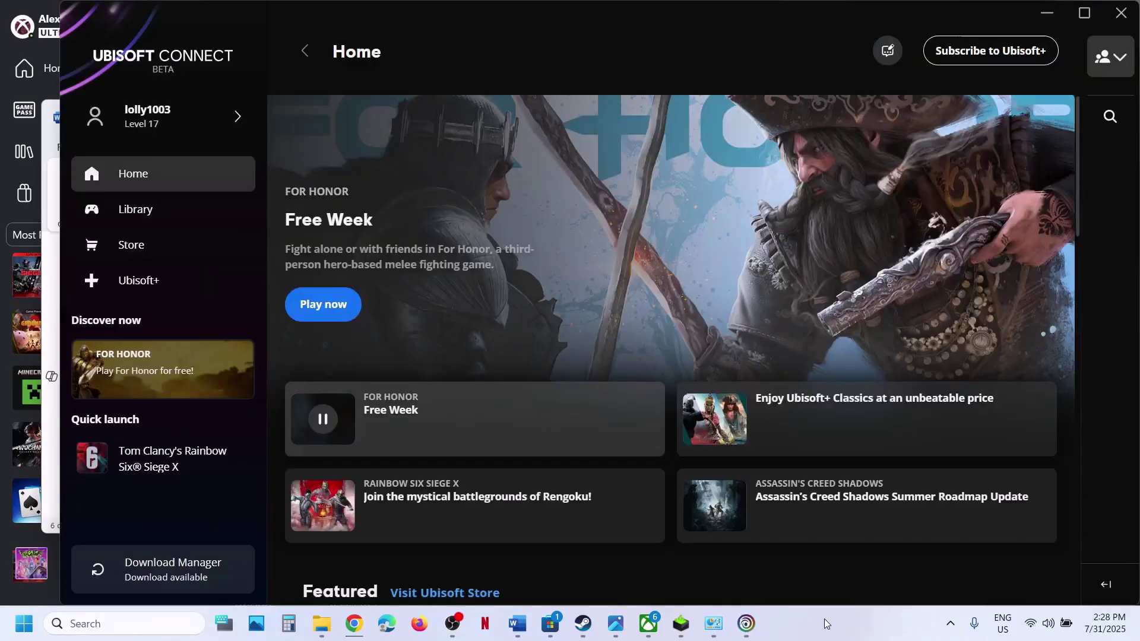
# Search the Ubisoft Store for 'rainbow', claim free Rainbow Six Siege X and confirm the account link.
pyautogui.click(167, 246)
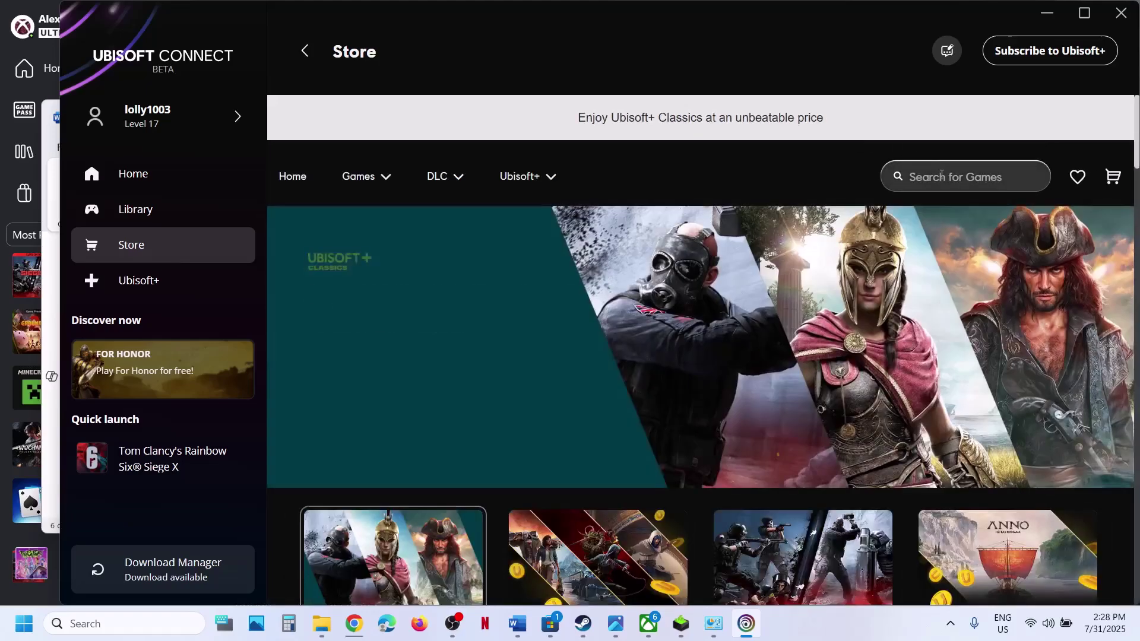
pyautogui.click(941, 175)
pyautogui.write('rainbow')
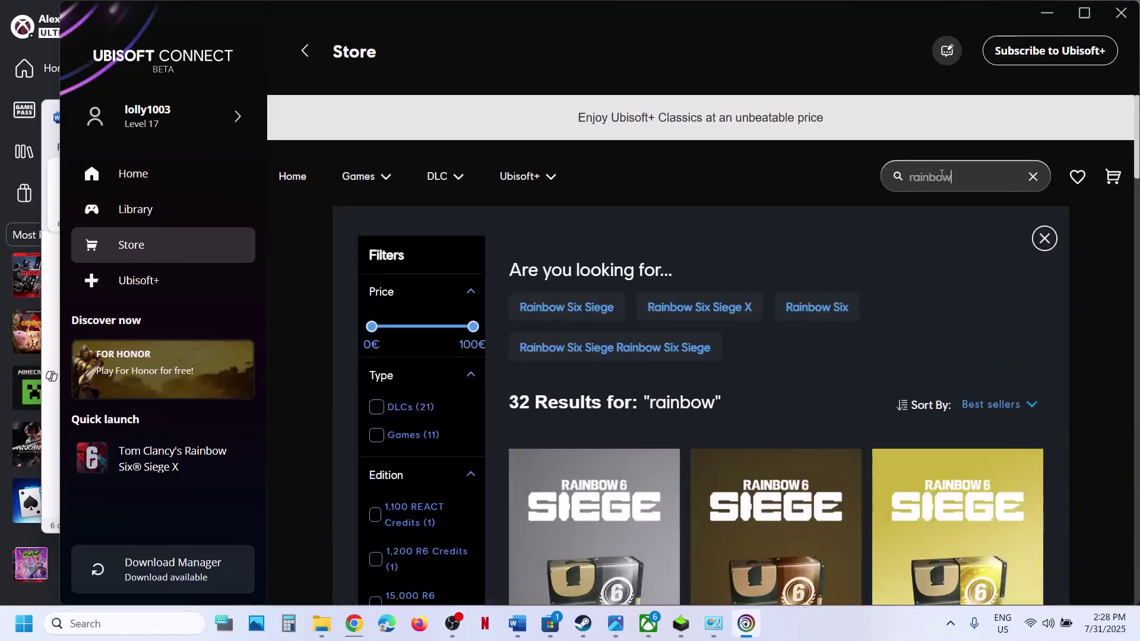
pyautogui.click(698, 317)
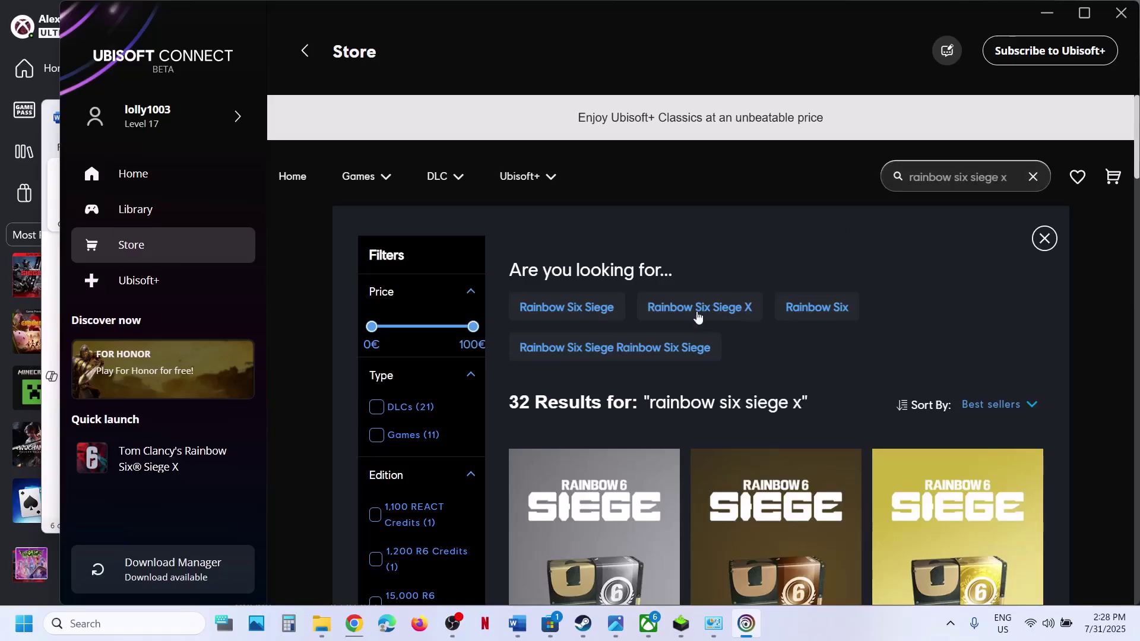
pyautogui.scroll(-10, 670, 358)
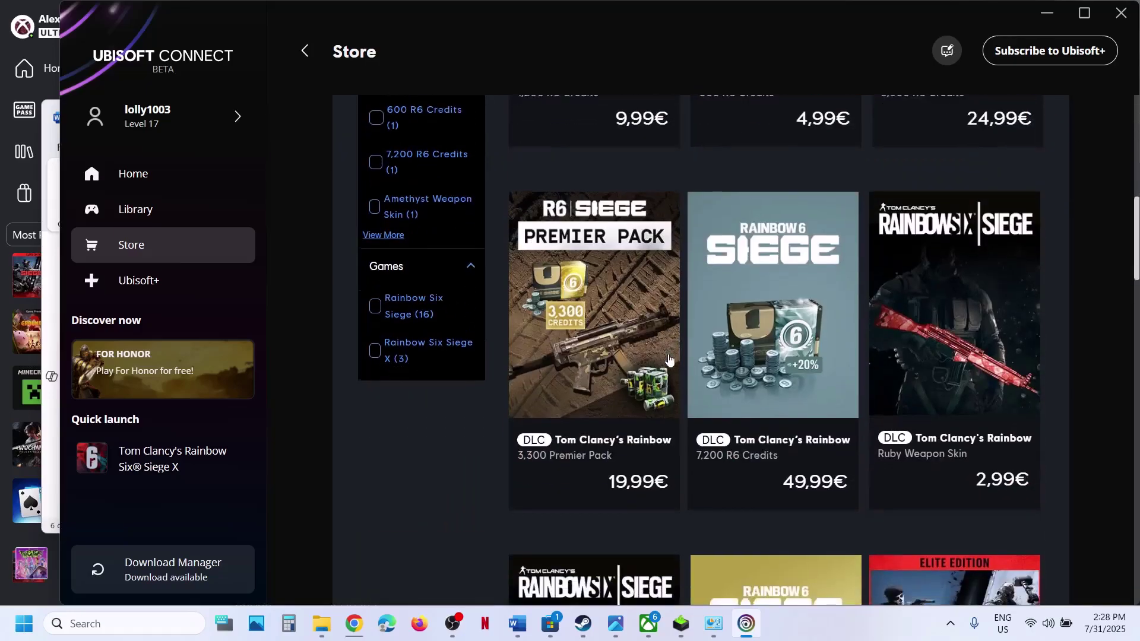
pyautogui.scroll(-8, 670, 360)
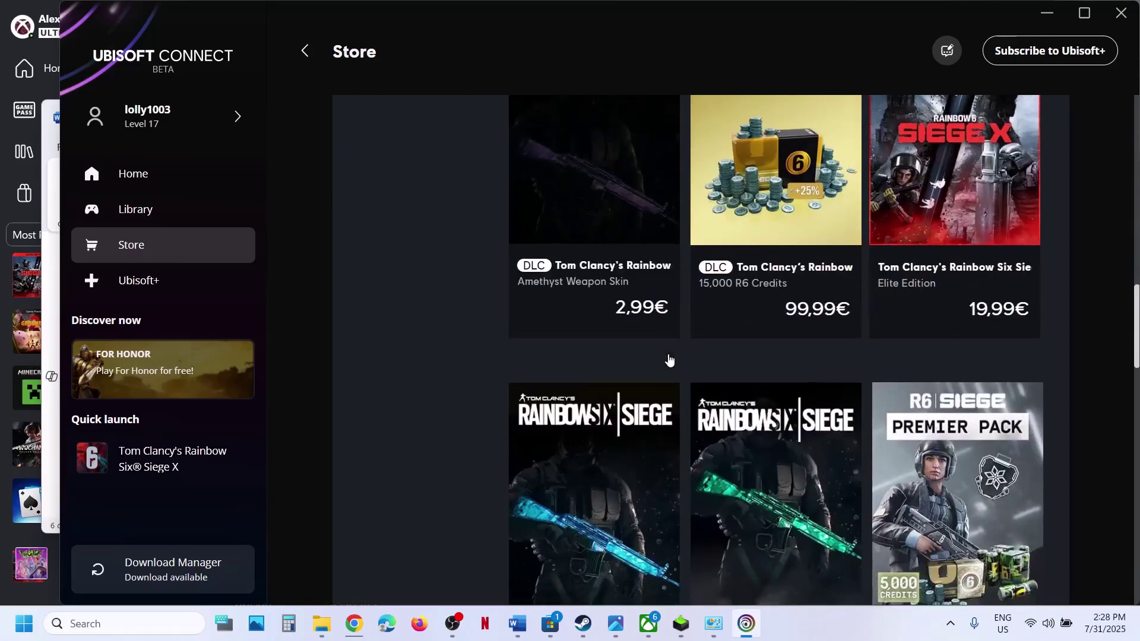
pyautogui.scroll(-8, 670, 360)
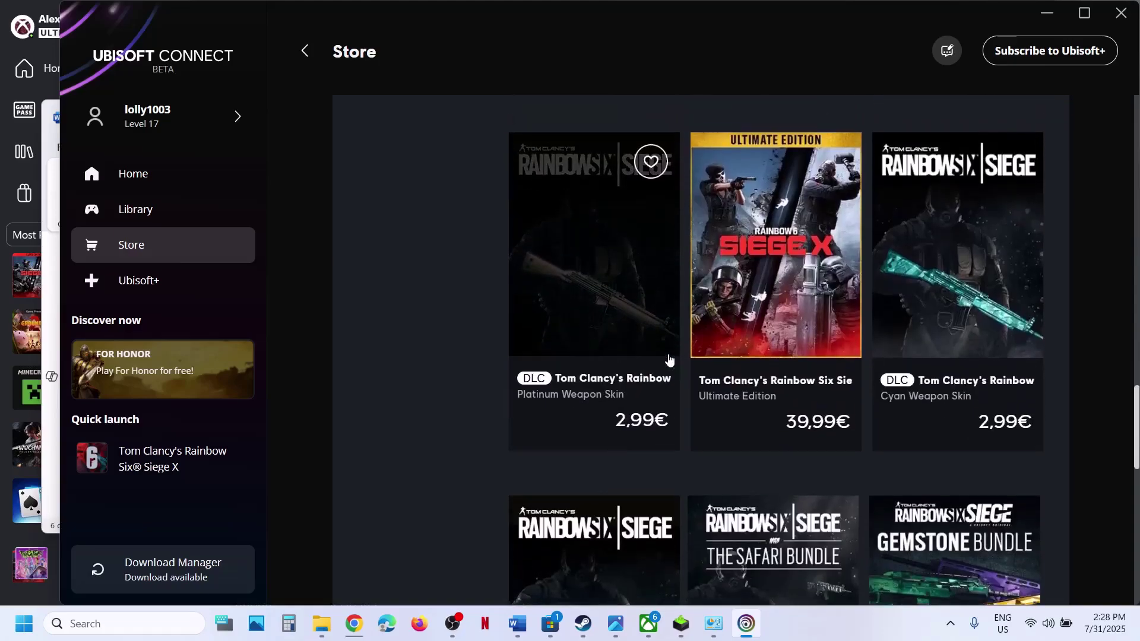
pyautogui.scroll(-9, 673, 360)
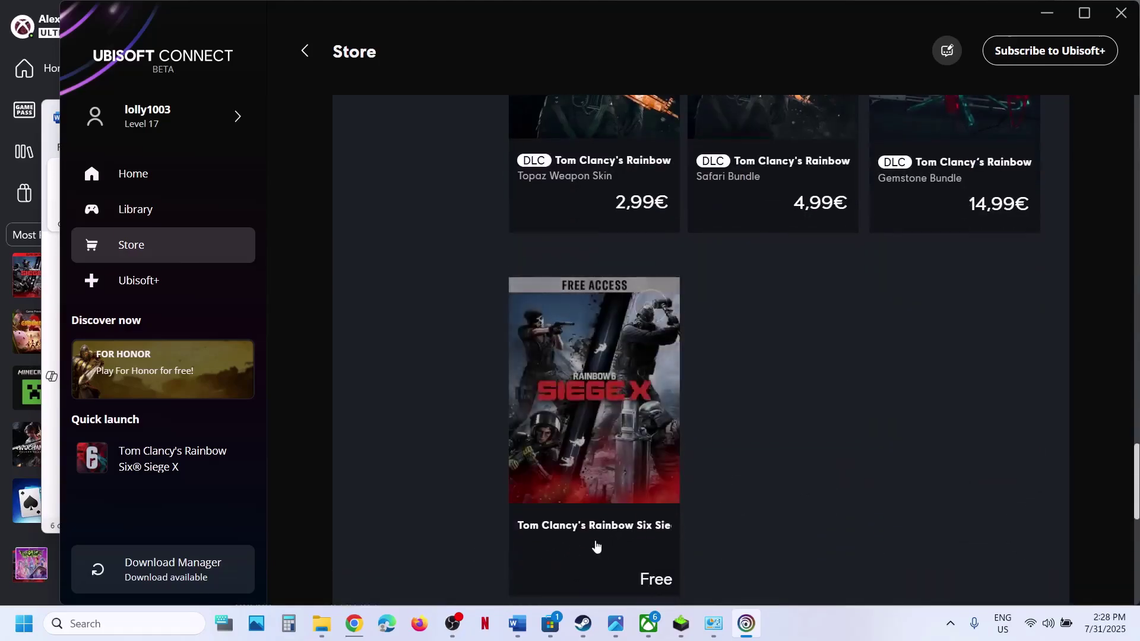
pyautogui.click(621, 390)
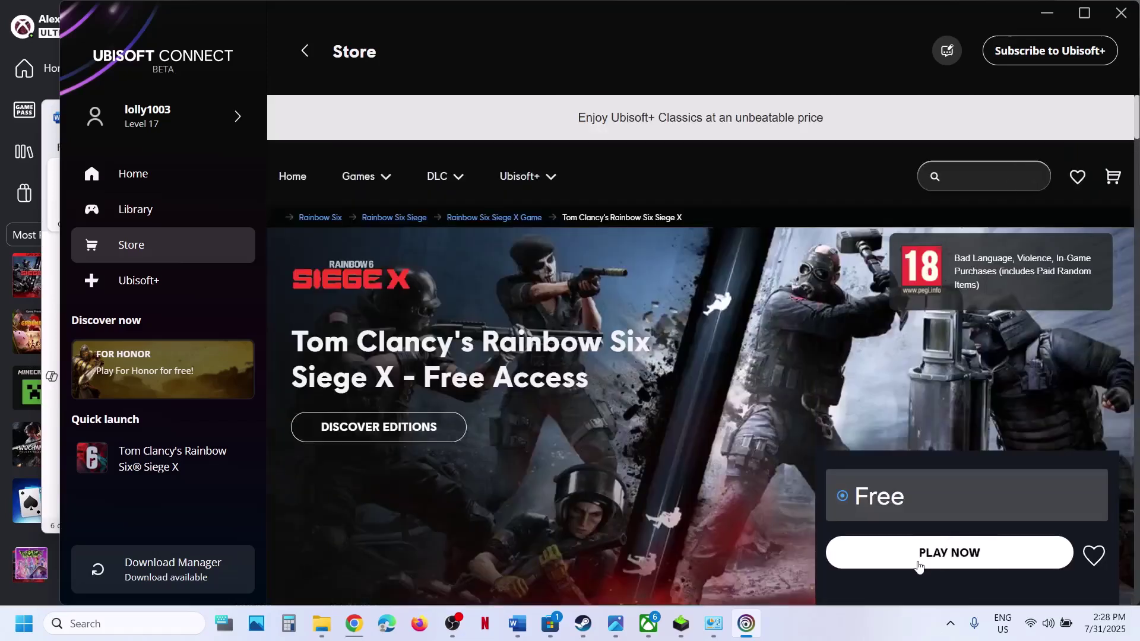
pyautogui.click(962, 550)
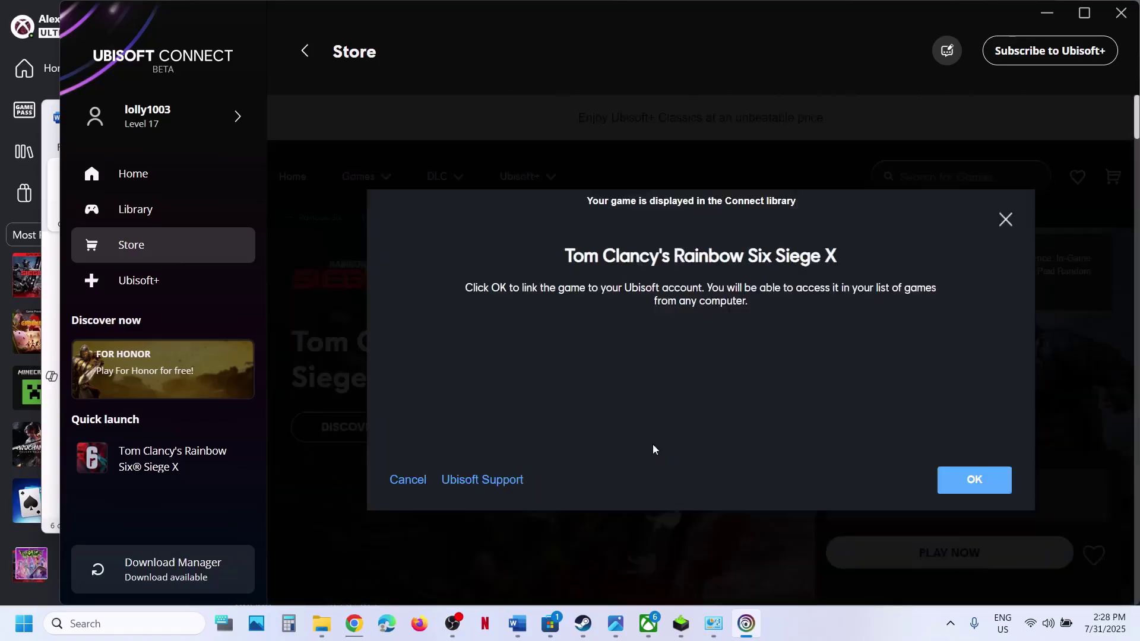
pyautogui.click(980, 486)
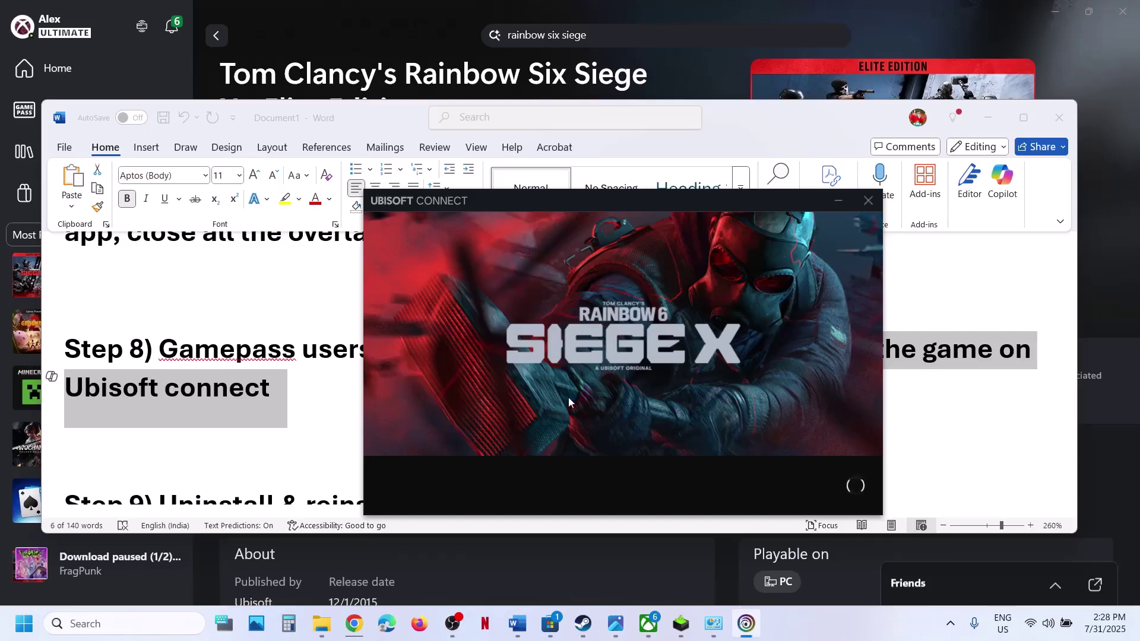
# Review the BattlEye reinstall step, then open Siege X's installation folder and its BattlEye subfolder.
pyautogui.click(517, 623)
pyautogui.scroll(-2, 507, 436)
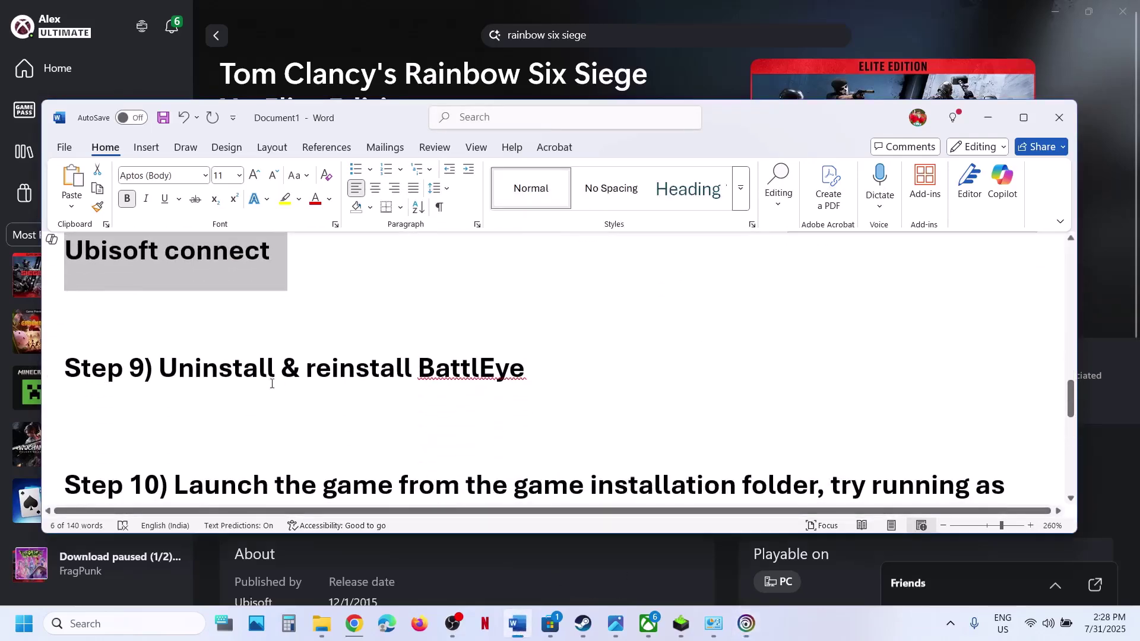
pyautogui.moveTo(159, 371); pyautogui.dragTo(544, 371)
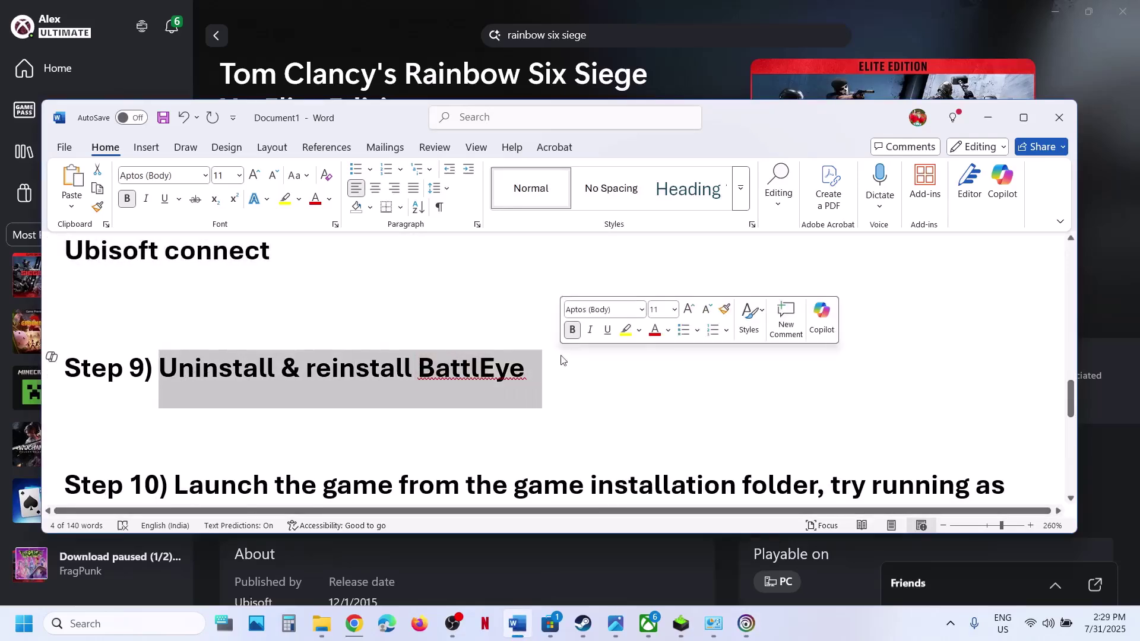
pyautogui.click(583, 623)
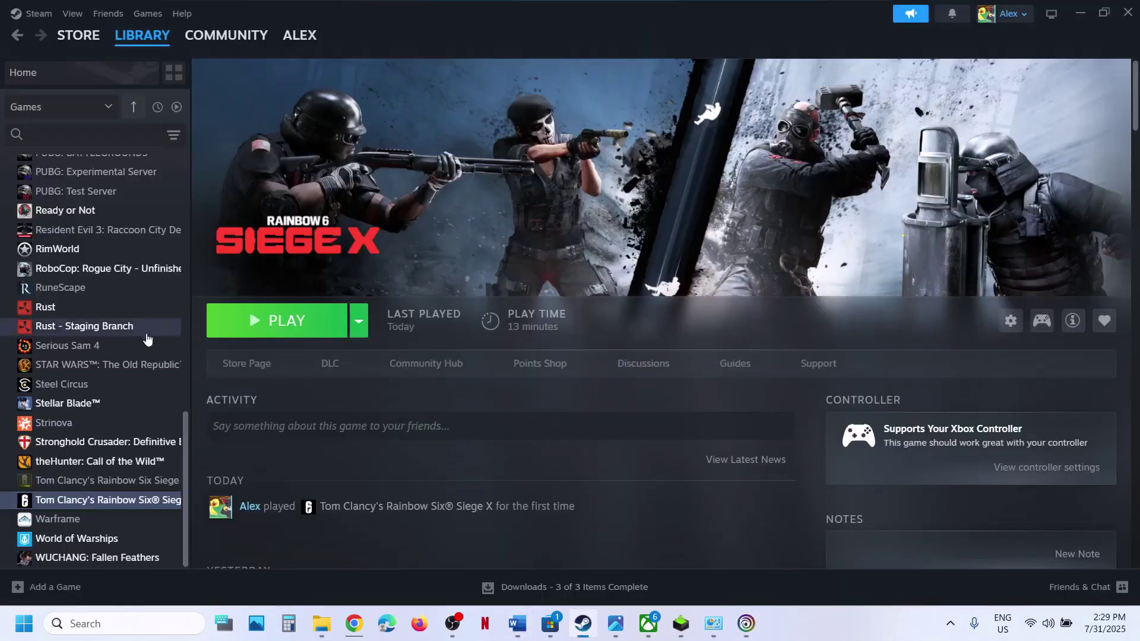
pyautogui.rightClick(101, 498)
pyautogui.moveTo(142, 454)
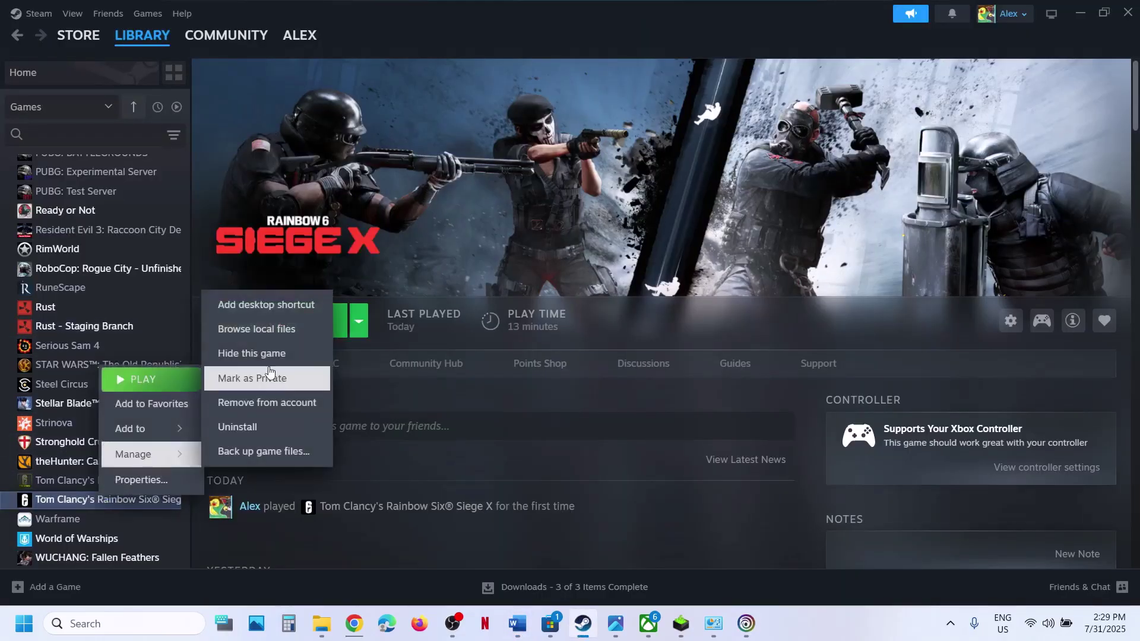
pyautogui.click(247, 330)
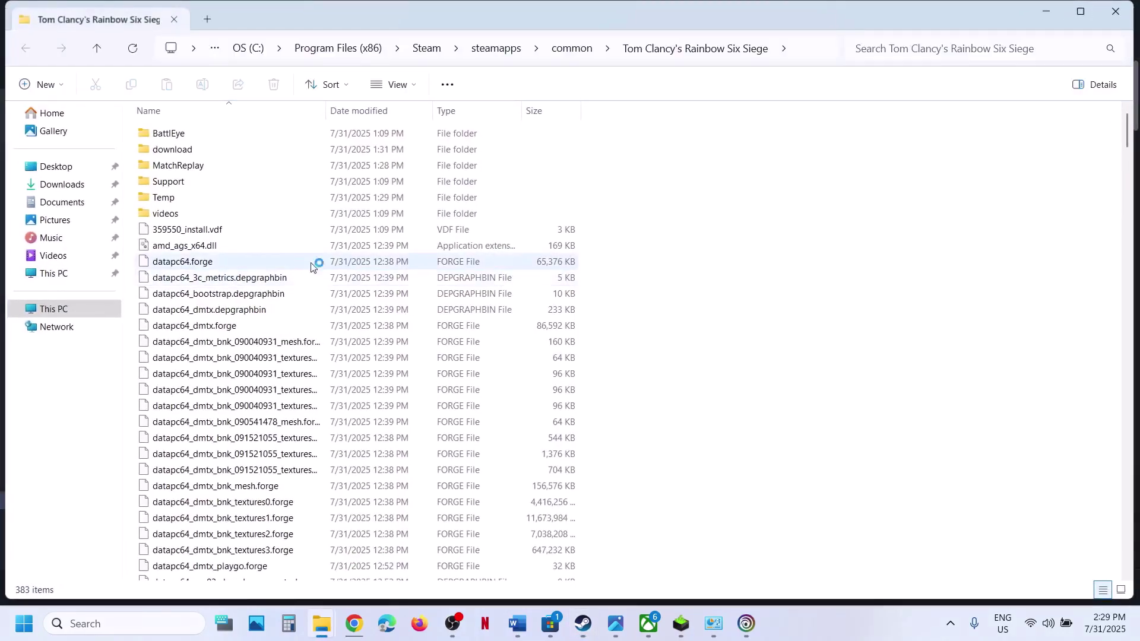
pyautogui.doubleClick(178, 135)
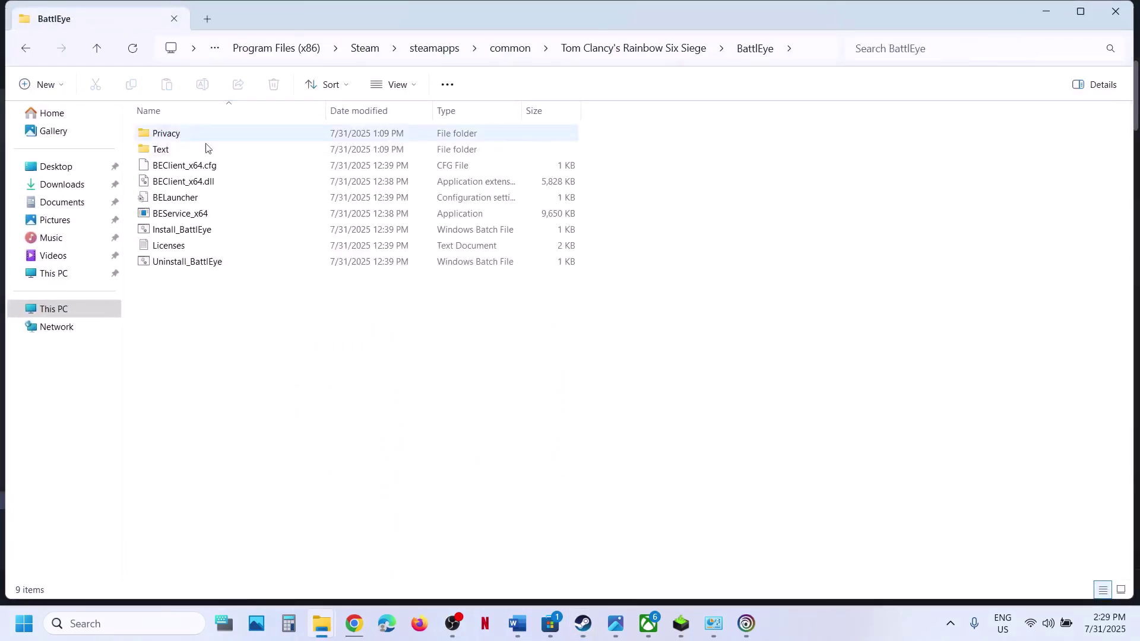
# Run the BattlEye uninstall and install scripts as administrator, approving each UAC prompt.
pyautogui.click(171, 264)
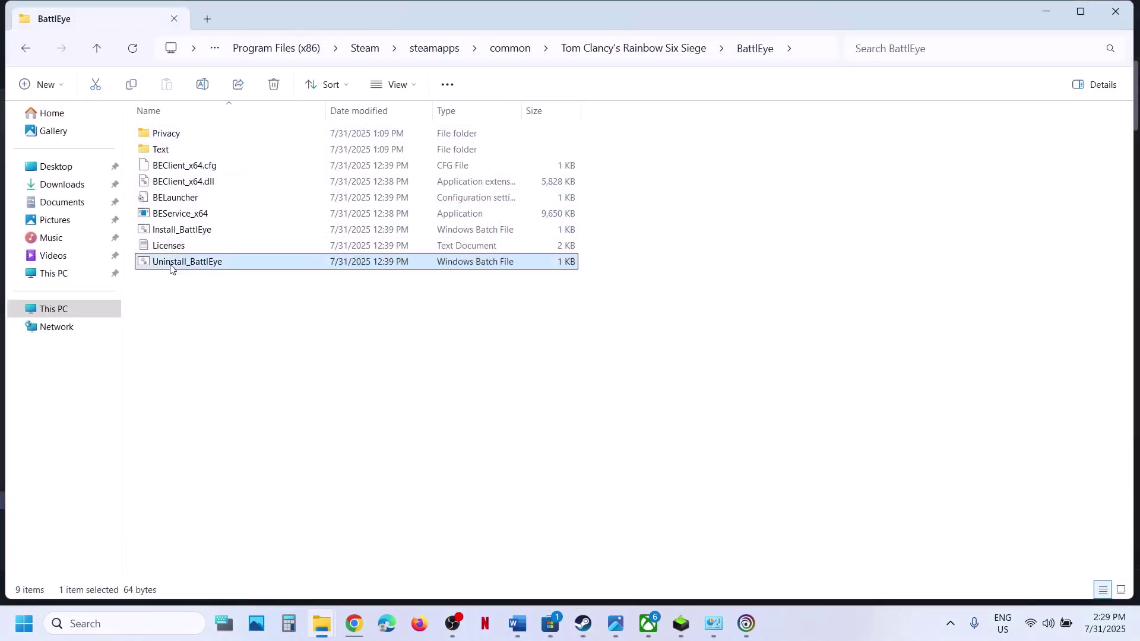
pyautogui.rightClick(171, 265)
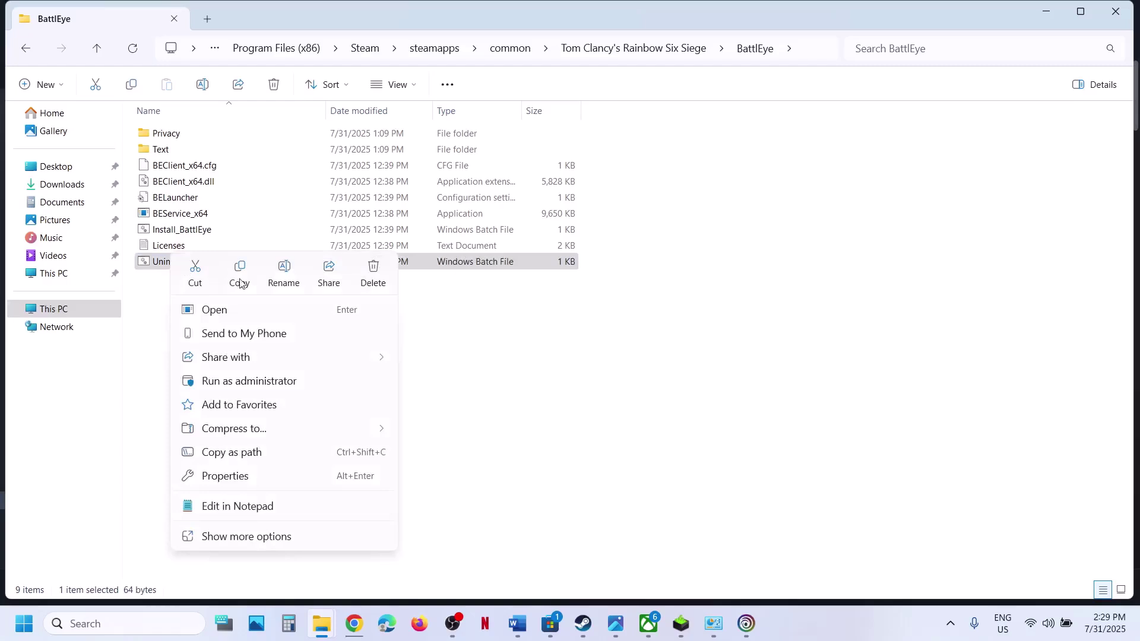
pyautogui.click(243, 380)
pyautogui.click(491, 458)
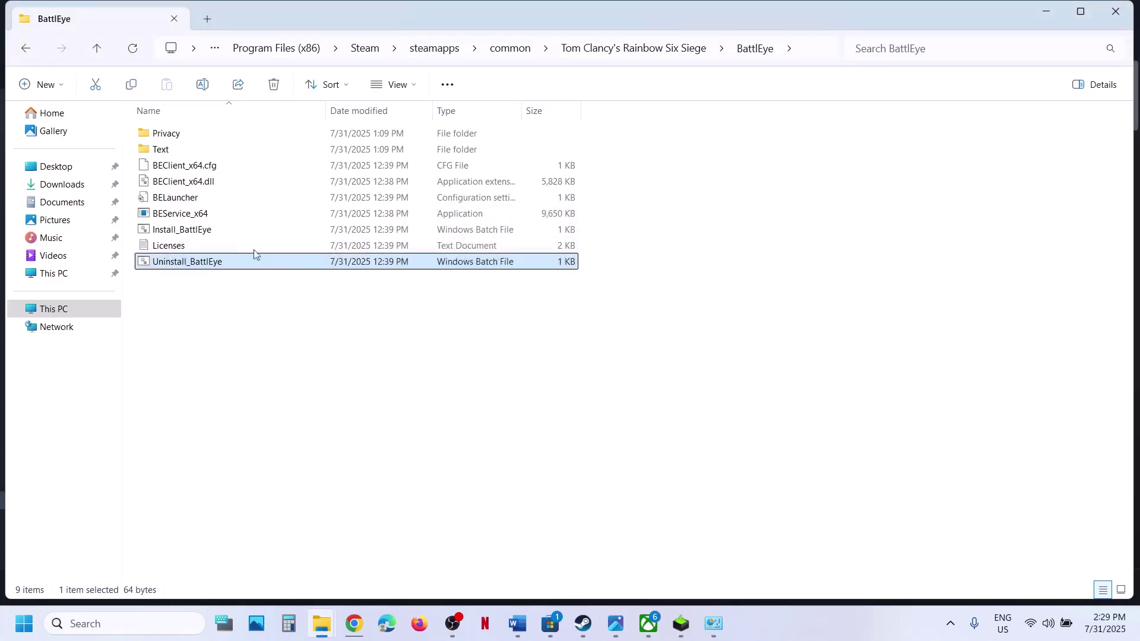
pyautogui.click(190, 234)
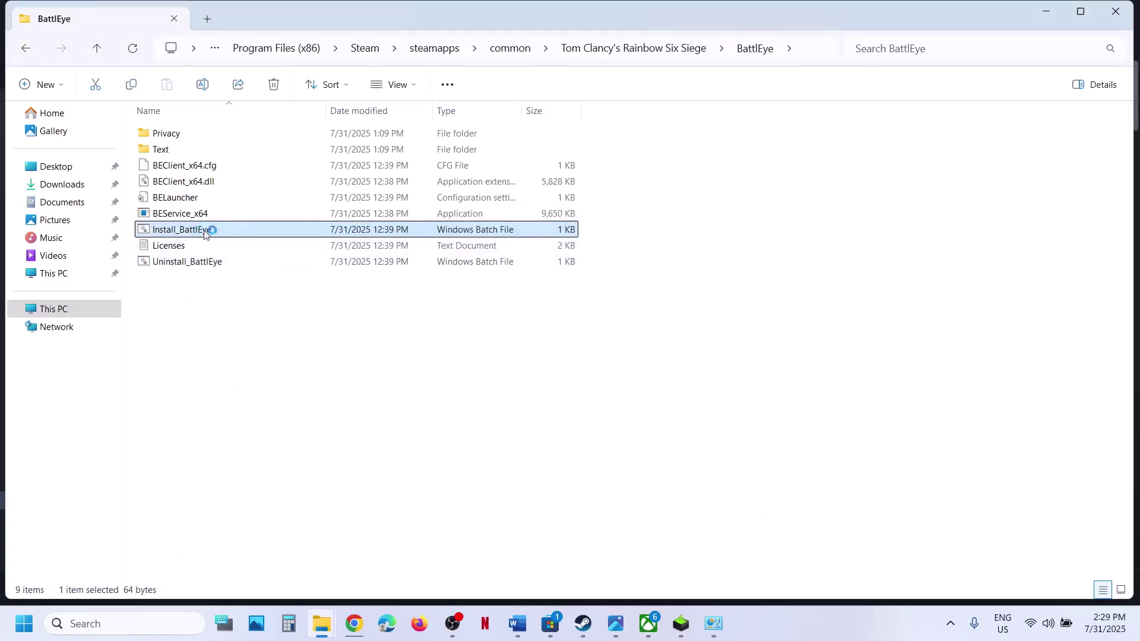
pyautogui.rightClick(206, 233)
pyautogui.click(301, 362)
pyautogui.click(496, 458)
# Run BEService_x64 and the uninstall script again as administrator, then return to Steam.
pyautogui.click(177, 217)
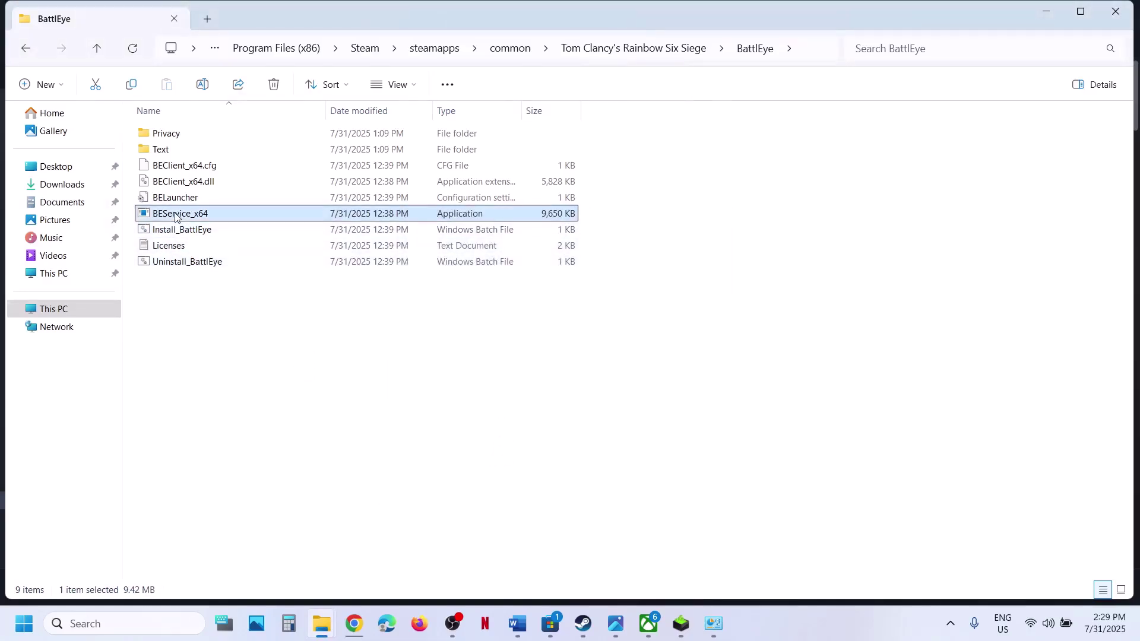
pyautogui.rightClick(177, 217)
pyautogui.click(244, 345)
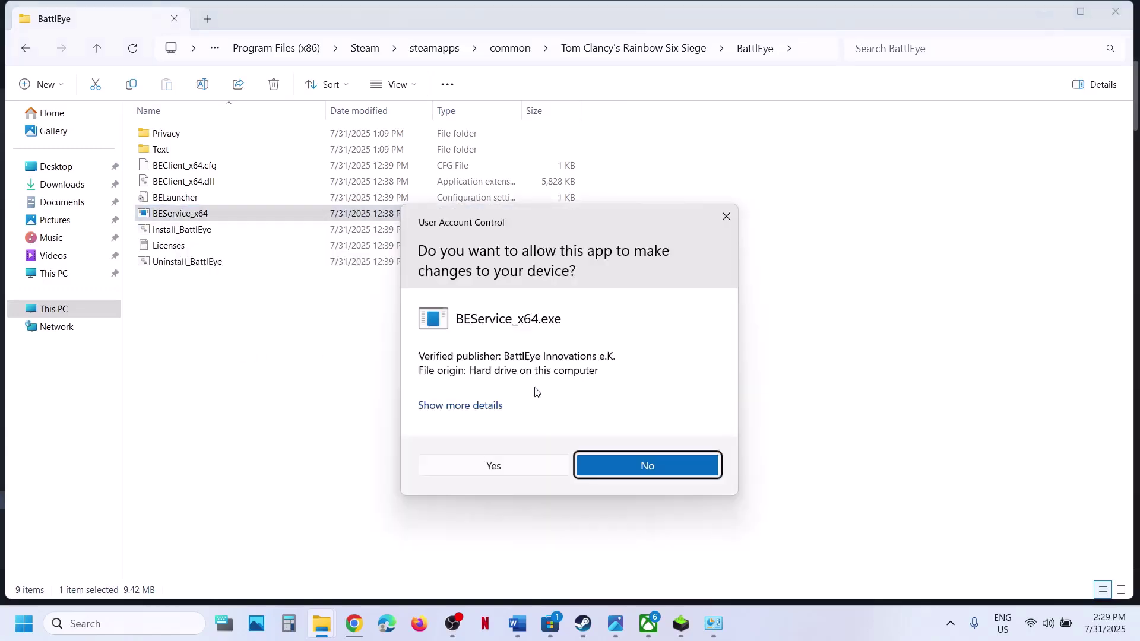
pyautogui.click(488, 465)
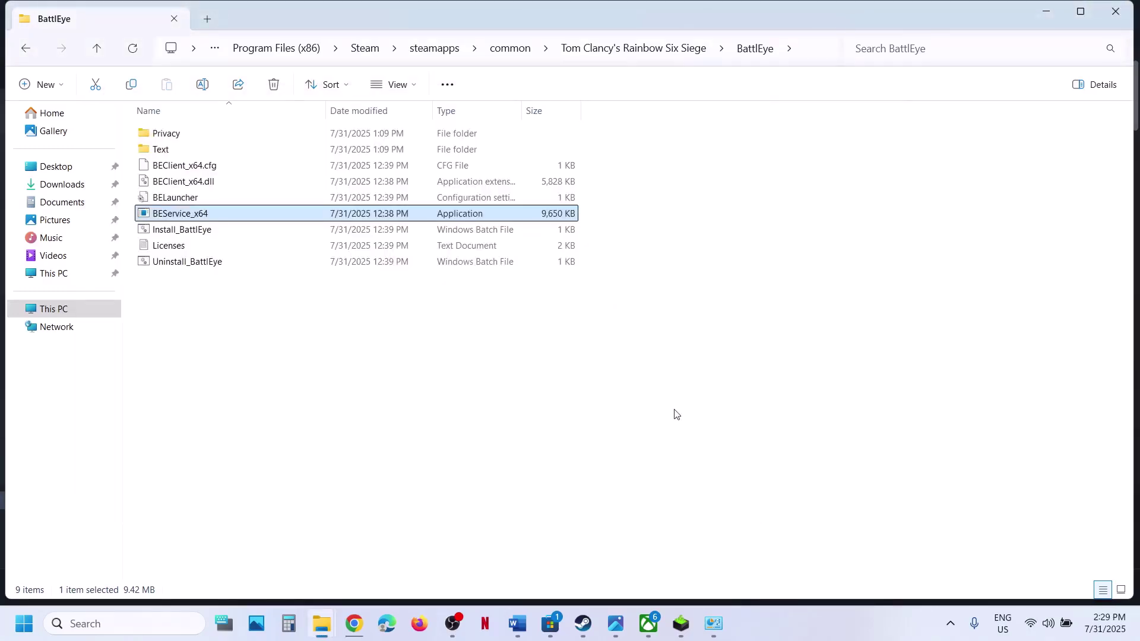
pyautogui.rightClick(194, 265)
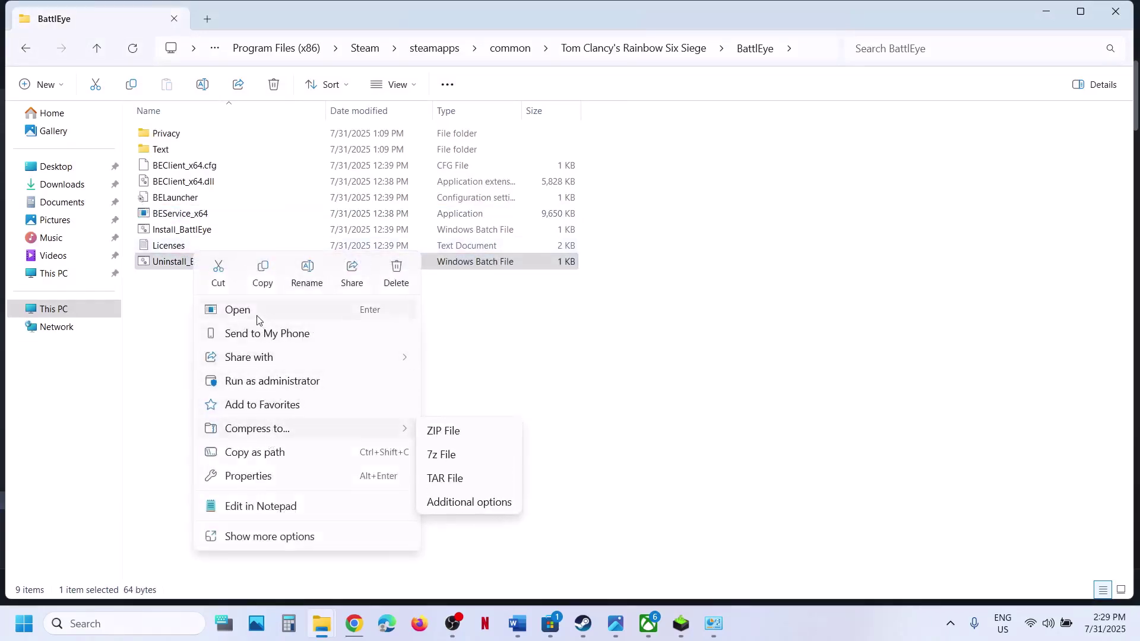
pyautogui.click(282, 380)
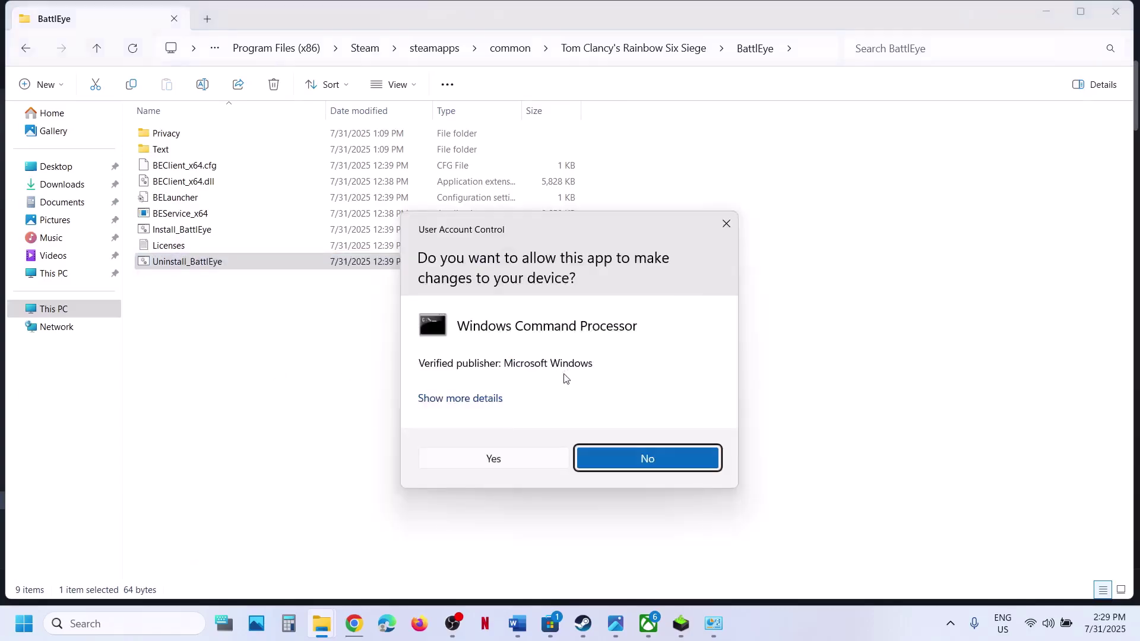
pyautogui.click(508, 459)
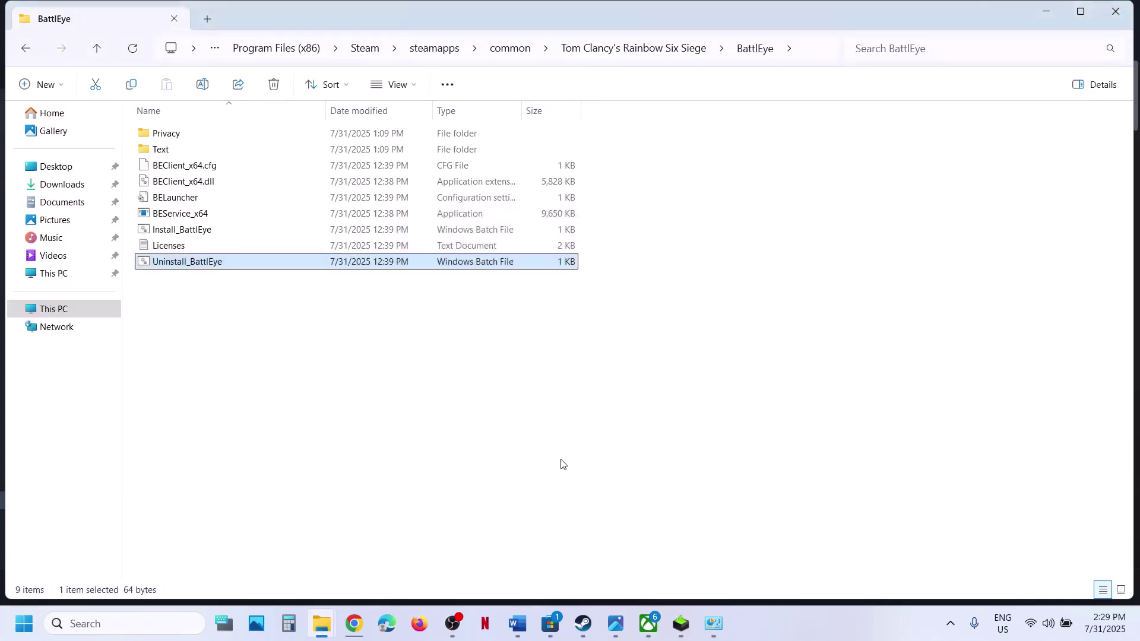
pyautogui.click(584, 623)
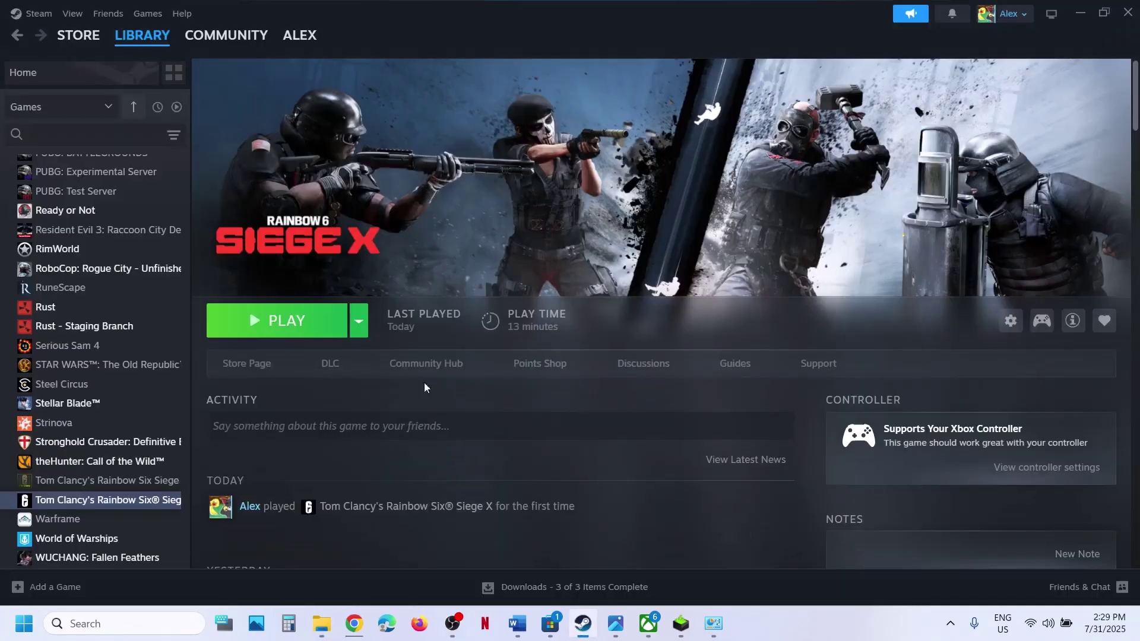
# Press PLAY on Rainbow Six Siege X and bring the BattlEye Launcher window forward.
pyautogui.click(281, 323)
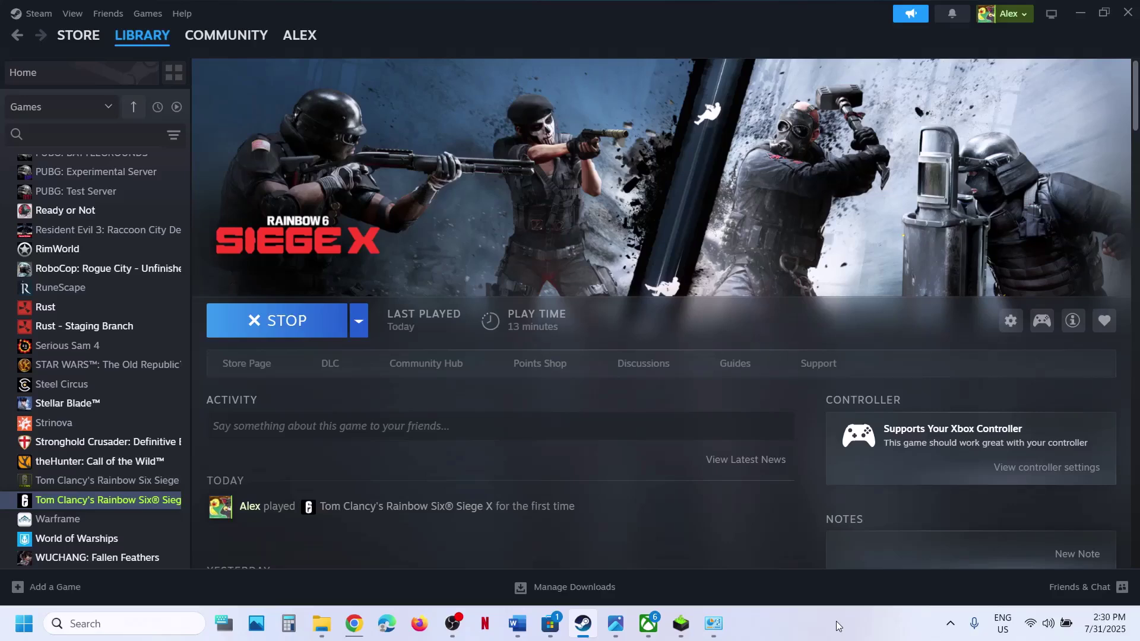
pyautogui.click(756, 631)
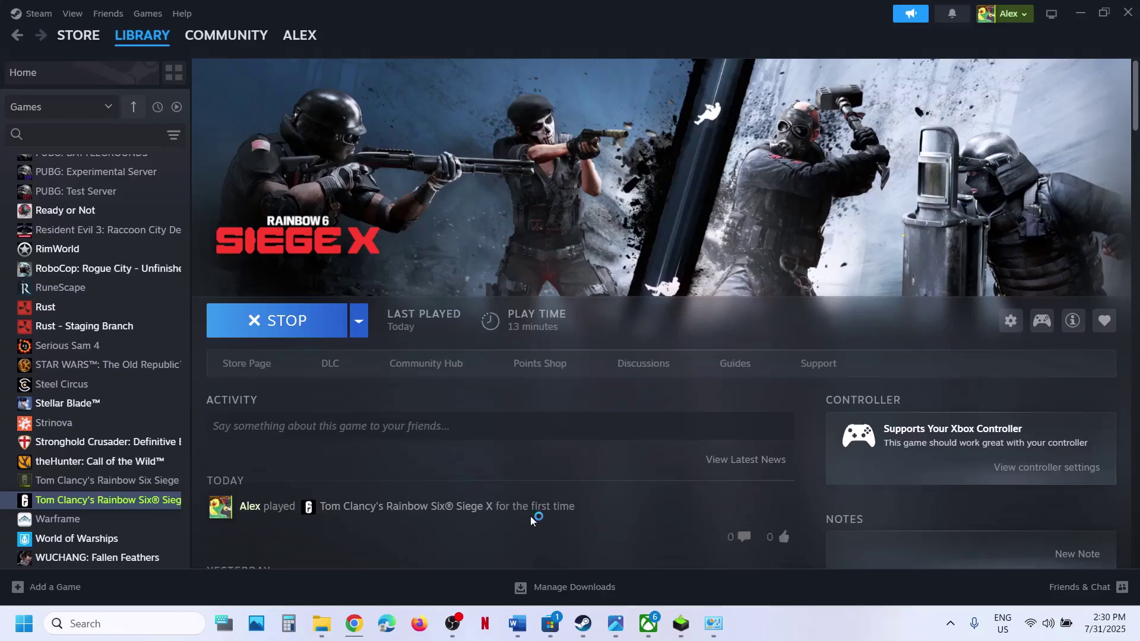
pyautogui.click(519, 624)
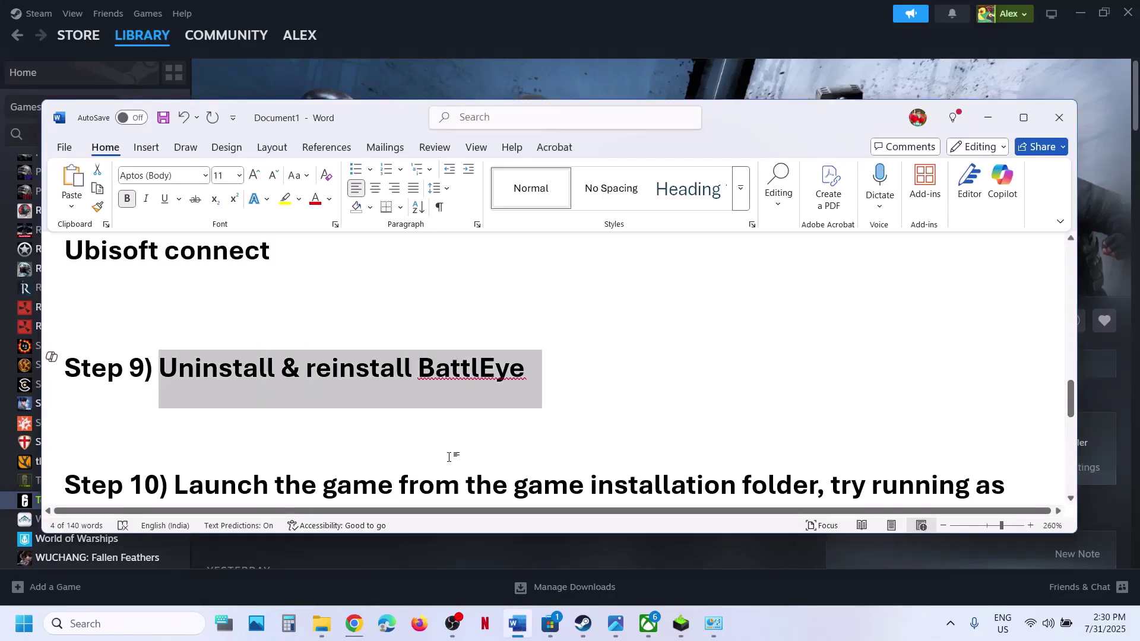
pyautogui.scroll(-3, 450, 457)
pyautogui.scroll(1, 248, 375)
pyautogui.moveTo(202, 364); pyautogui.dragTo(294, 392)
pyautogui.hotkey('alt', 'Tab')
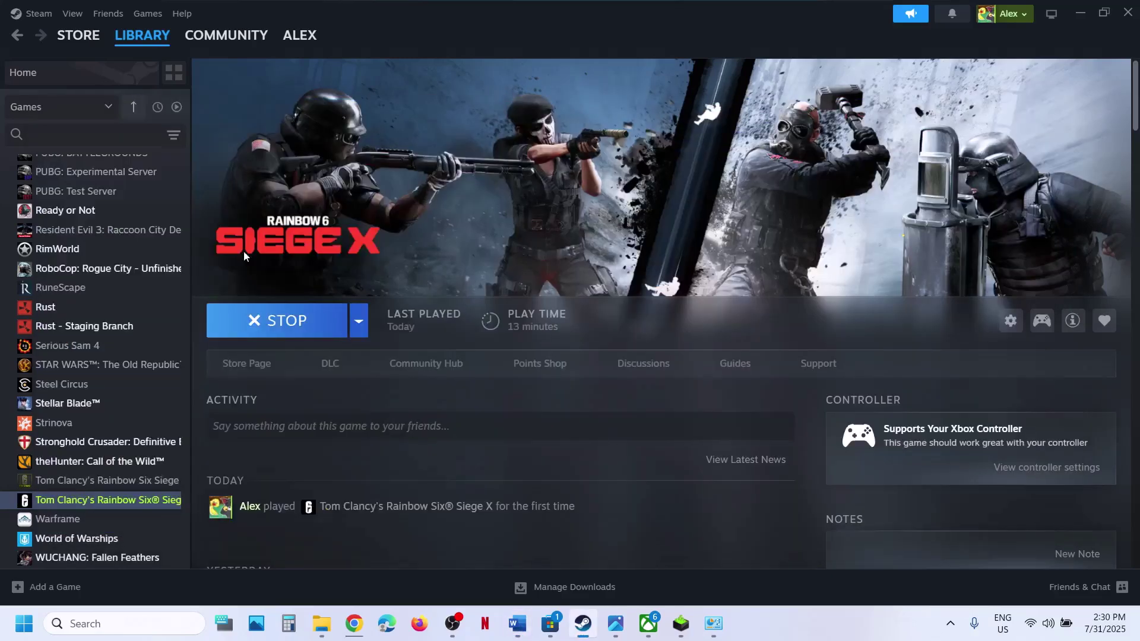
pyautogui.rightClick(106, 497)
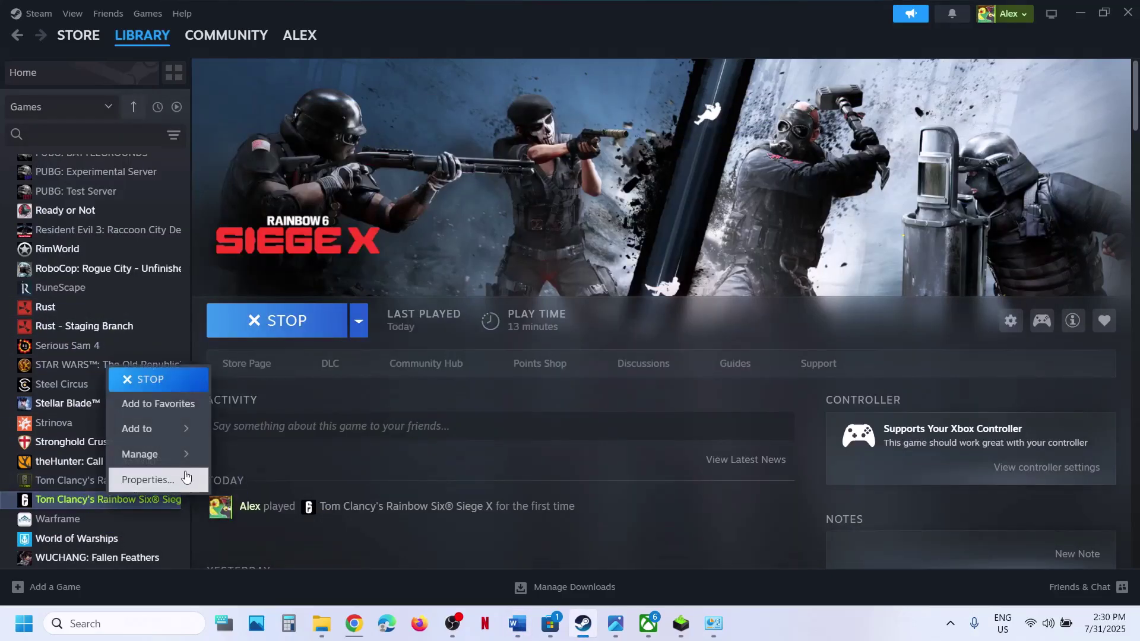
pyautogui.moveTo(169, 456)
pyautogui.click(264, 339)
pyautogui.scroll(-20, 221, 445)
pyautogui.scroll(-20, 221, 447)
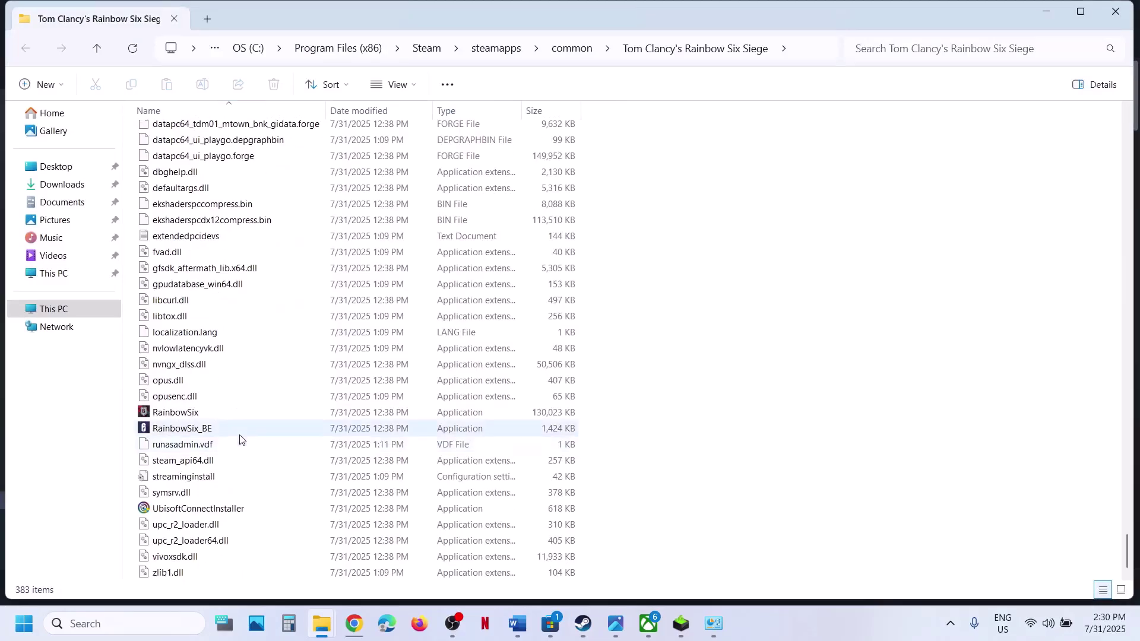
pyautogui.click(187, 429)
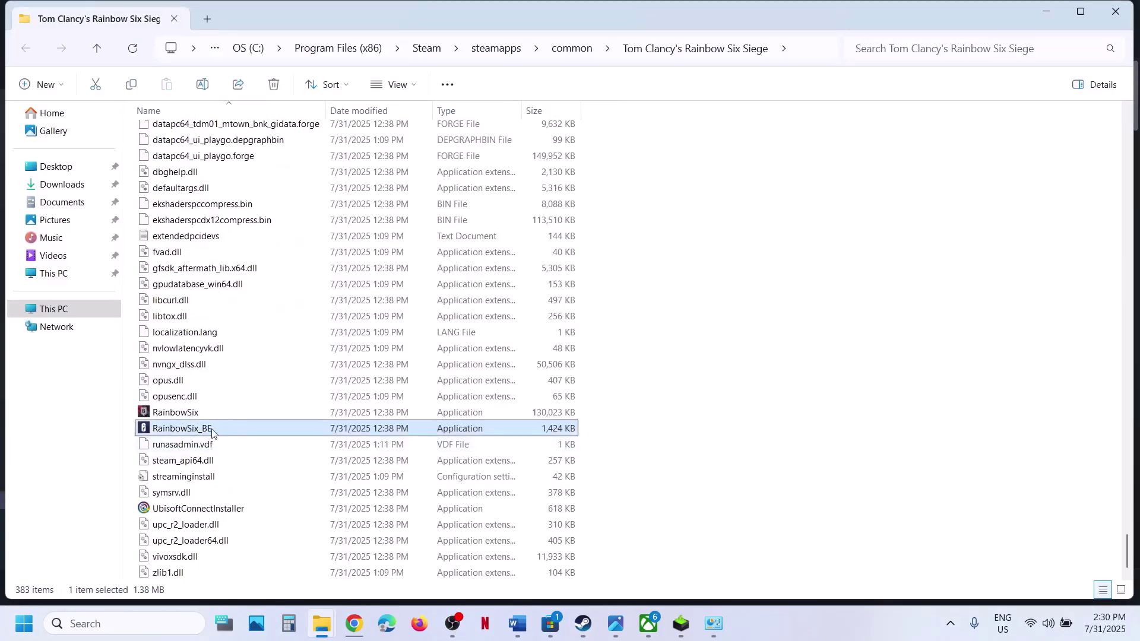
pyautogui.rightClick(212, 433)
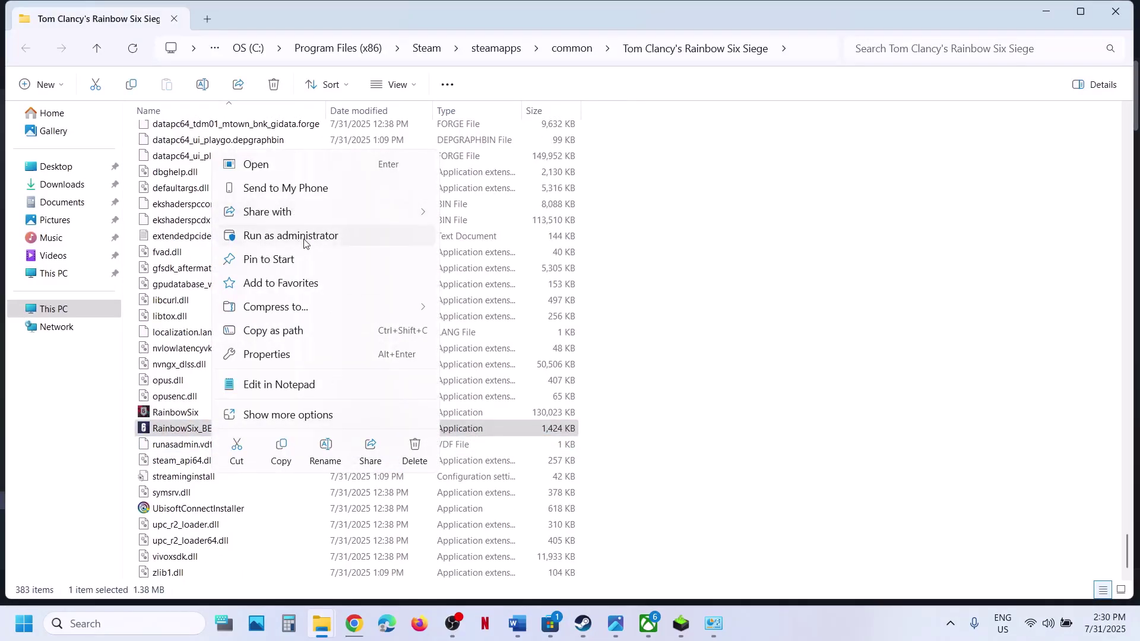
pyautogui.rightClick(176, 416)
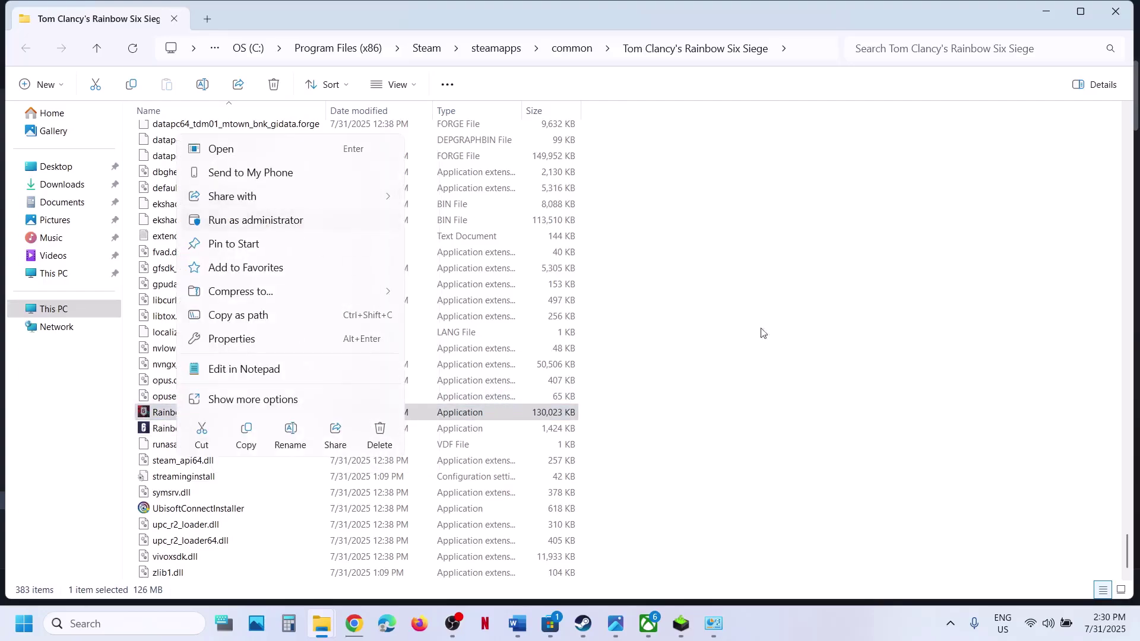
pyautogui.click(610, 267)
pyautogui.click(1115, 11)
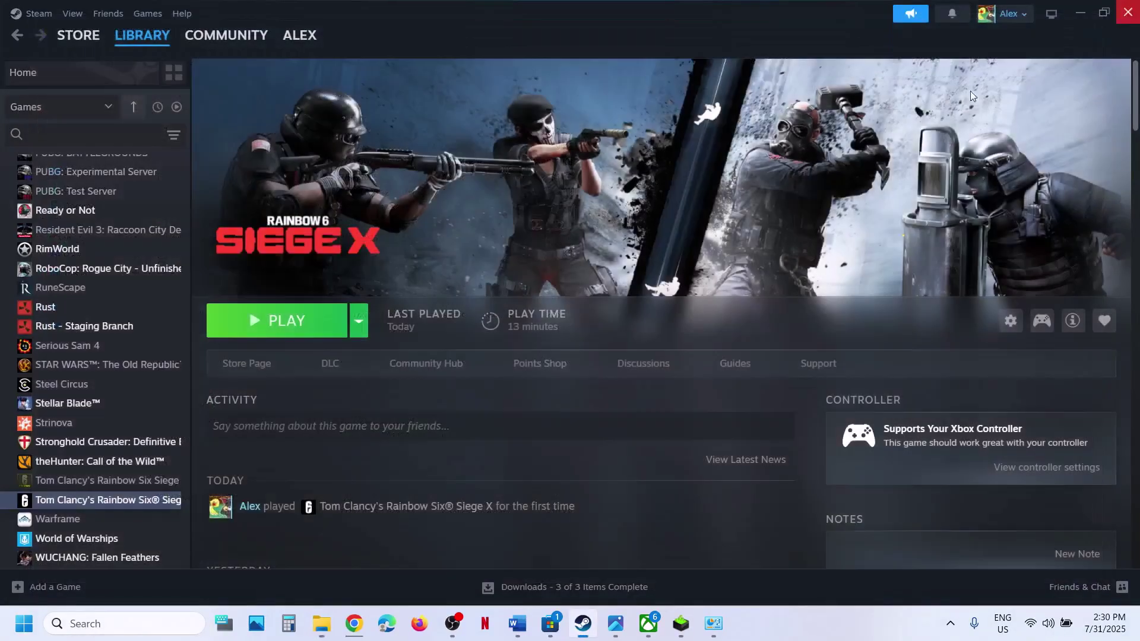
# Highlight the Step 11 clean-installation heading and the NVIDIA driver download link in Word.
pyautogui.click(518, 623)
pyautogui.scroll(-3, 438, 444)
pyautogui.scroll(1, 314, 364)
pyautogui.moveTo(229, 331); pyautogui.dragTo(798, 335)
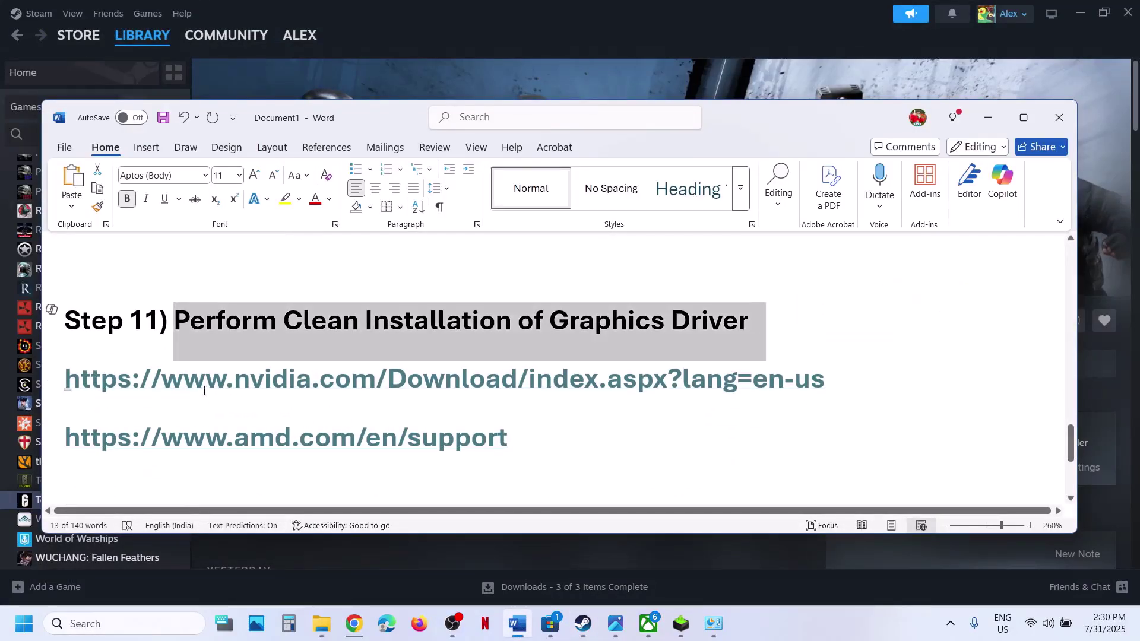
pyautogui.moveTo(205, 392); pyautogui.dragTo(501, 386)
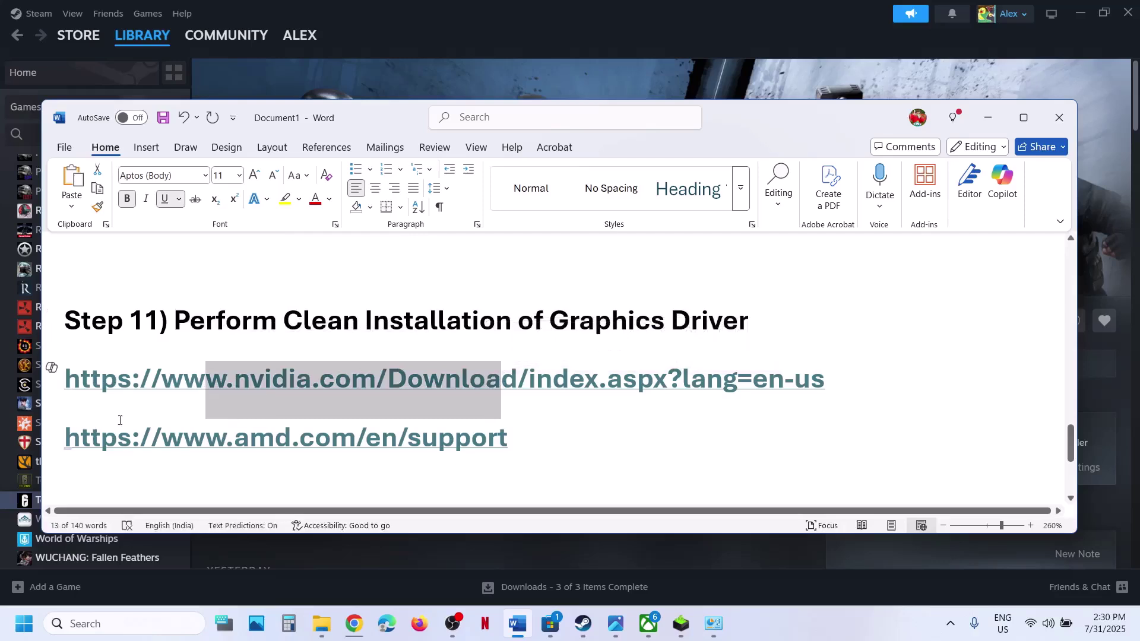
pyautogui.moveTo(119, 420); pyautogui.dragTo(301, 439)
pyautogui.moveTo(205, 386); pyautogui.dragTo(387, 385)
pyautogui.scroll(-2, 391, 372)
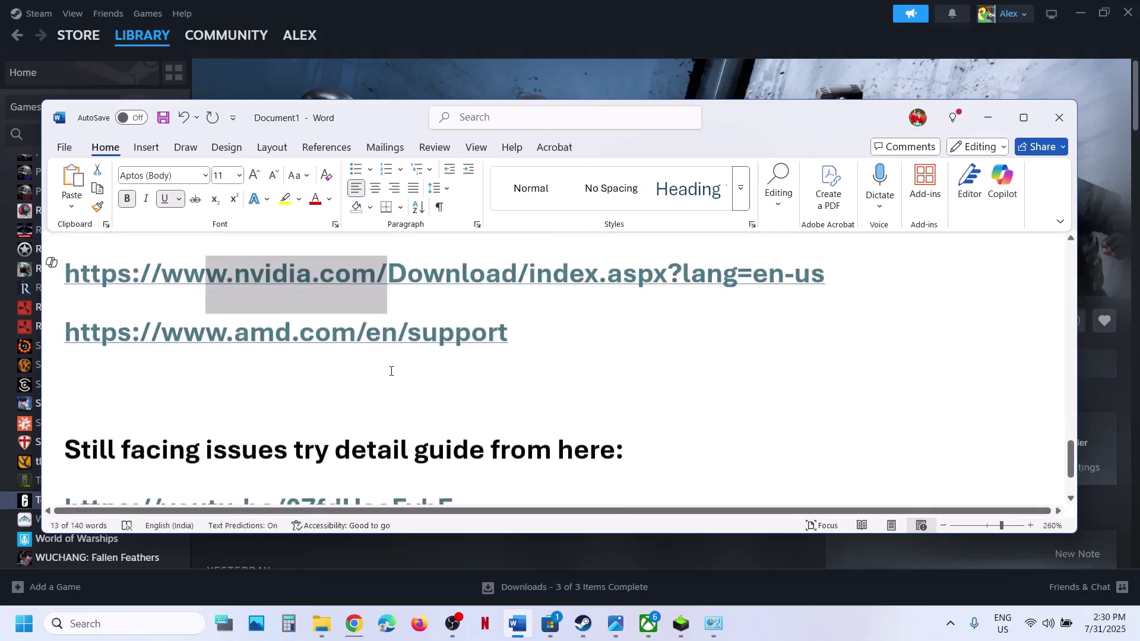
pyautogui.scroll(2, 437, 369)
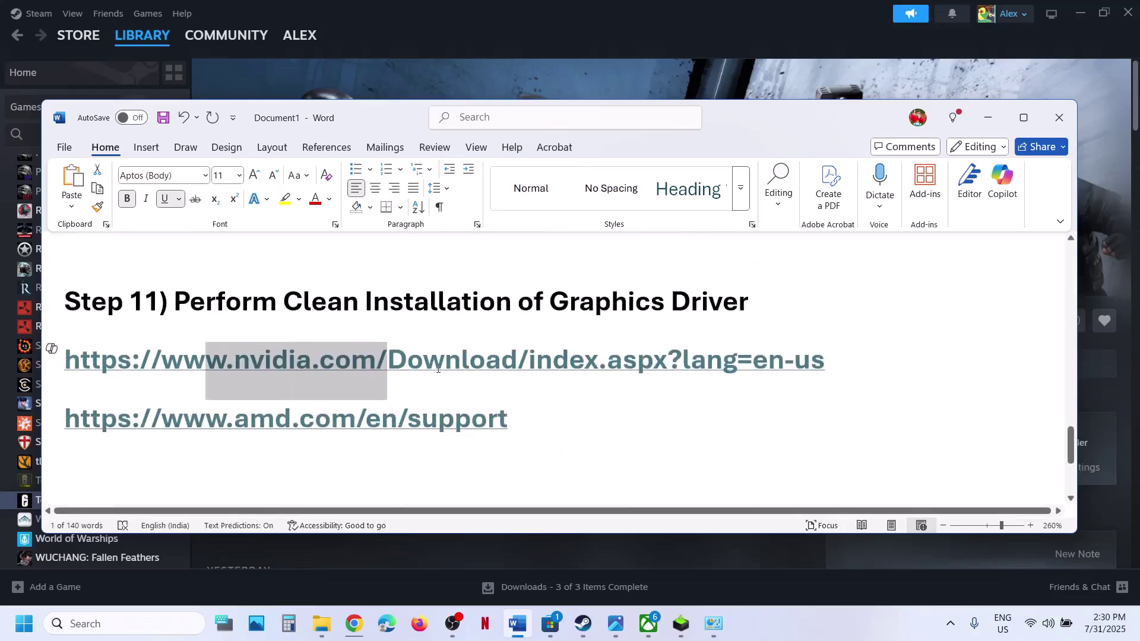
pyautogui.tripleClick(520, 365)
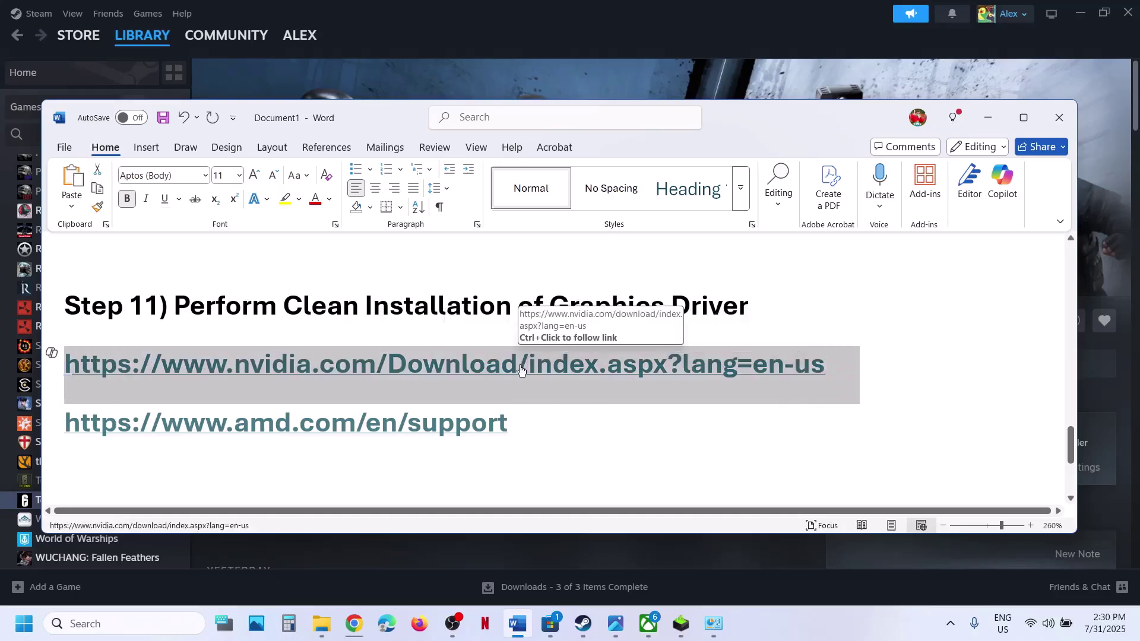
# Start a Custom (Advanced) clean install of NVIDIA driver 577.00, then show Windows power options.
pyautogui.click(682, 627)
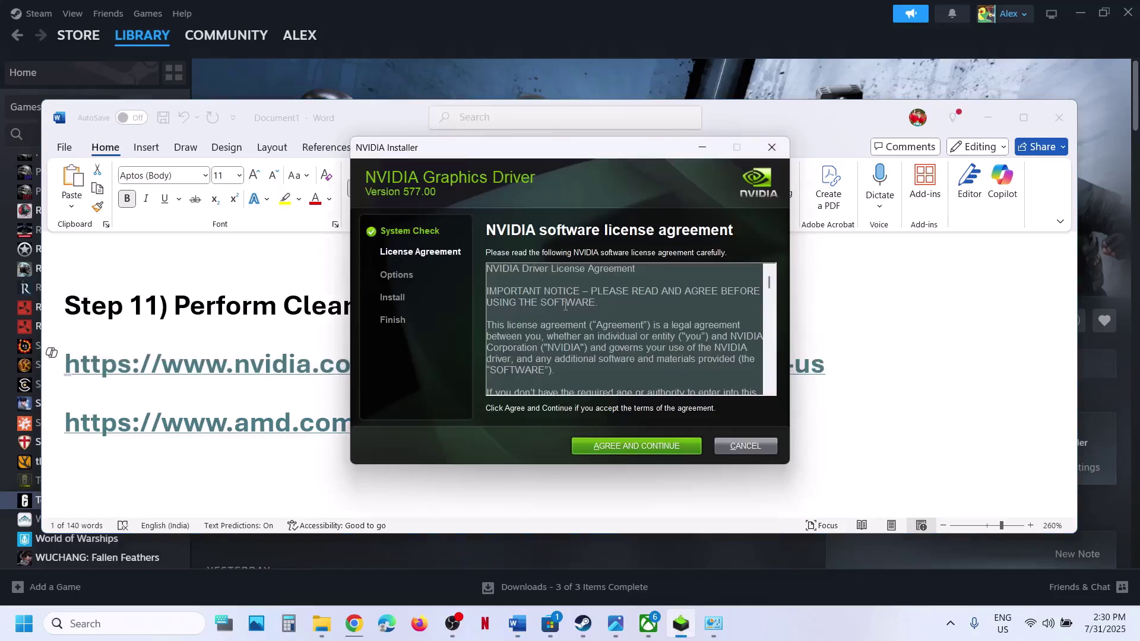
pyautogui.click(632, 444)
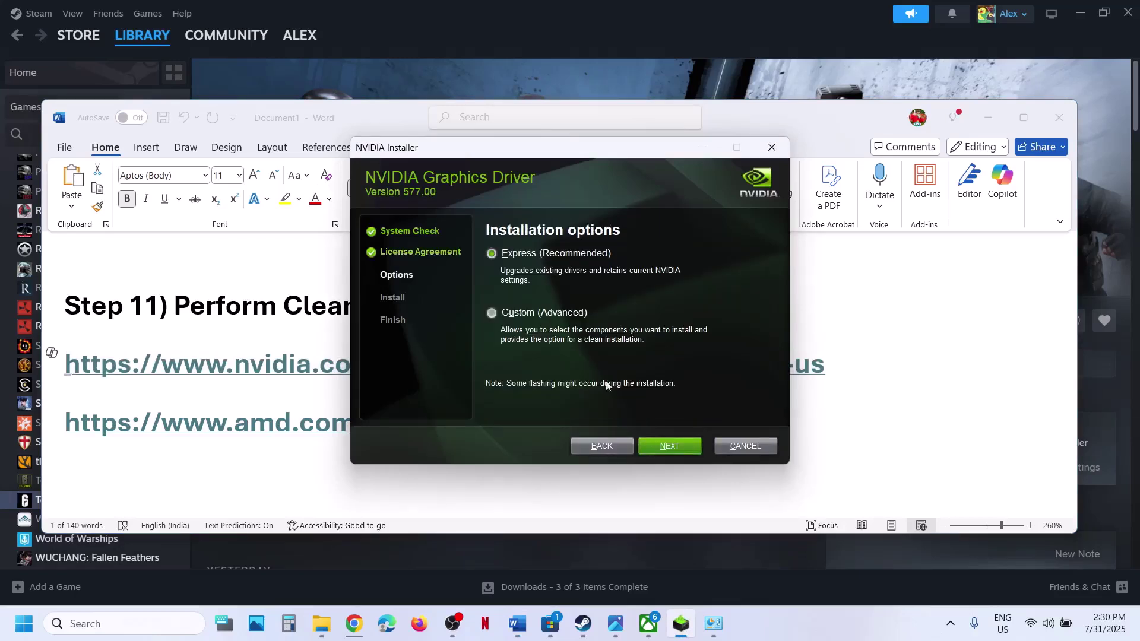
pyautogui.click(526, 314)
pyautogui.click(663, 450)
pyautogui.click(490, 364)
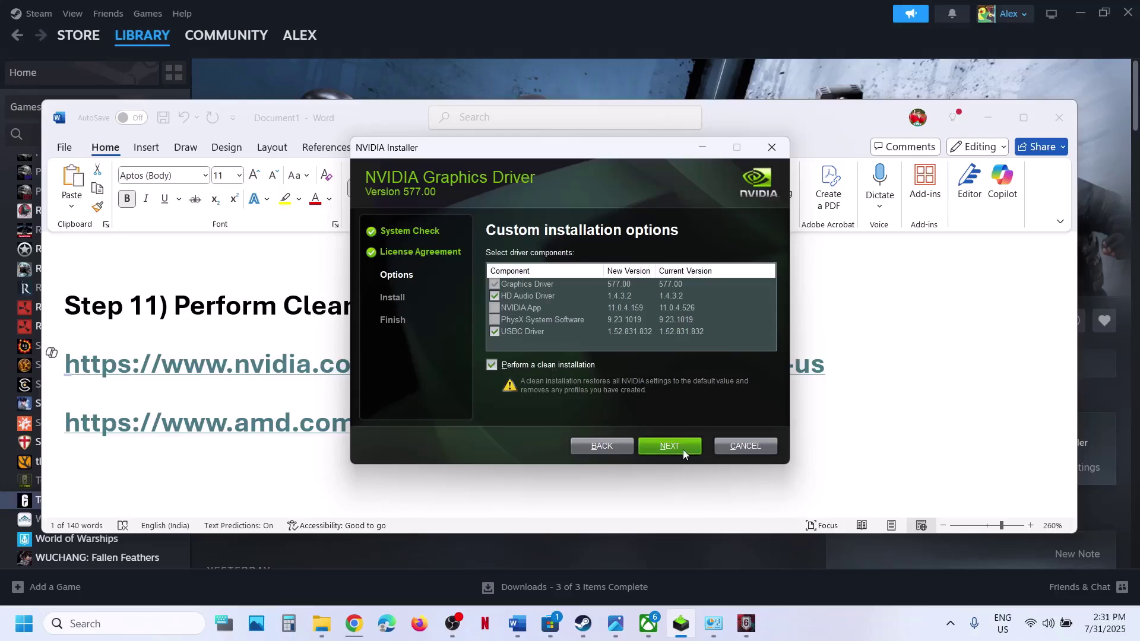
pyautogui.click(516, 623)
pyautogui.click(26, 623)
pyautogui.click(432, 571)
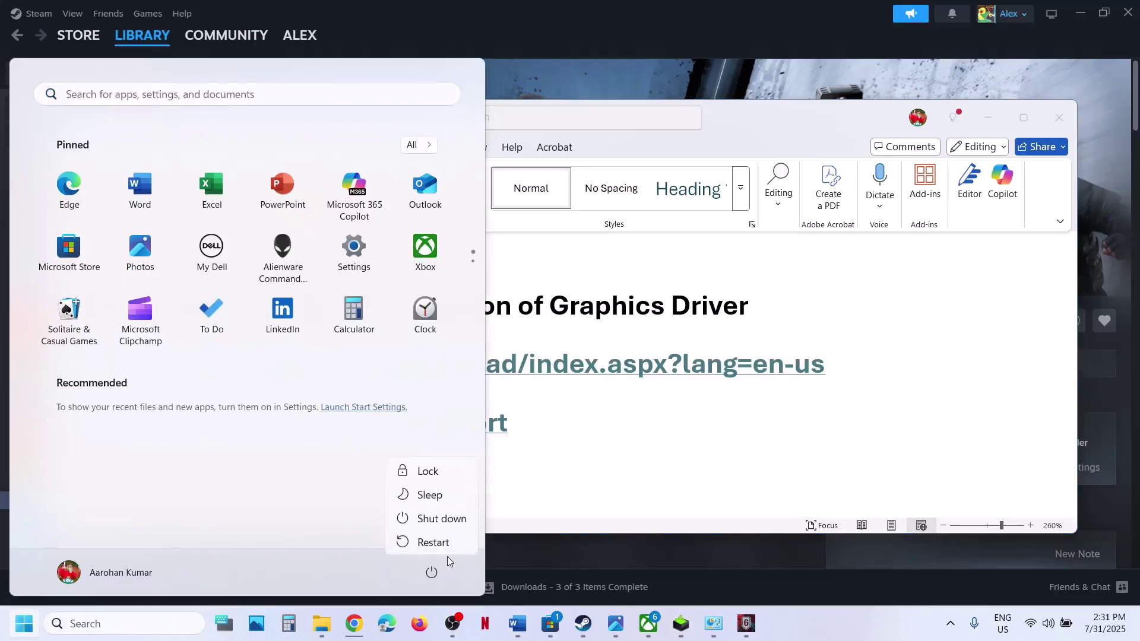
# Select the YouTube guide link in Word, view its YouTube tab, then bring up the Siege X splash.
pyautogui.press('Escape')
pyautogui.press('Escape')
pyautogui.scroll(-3, 610, 438)
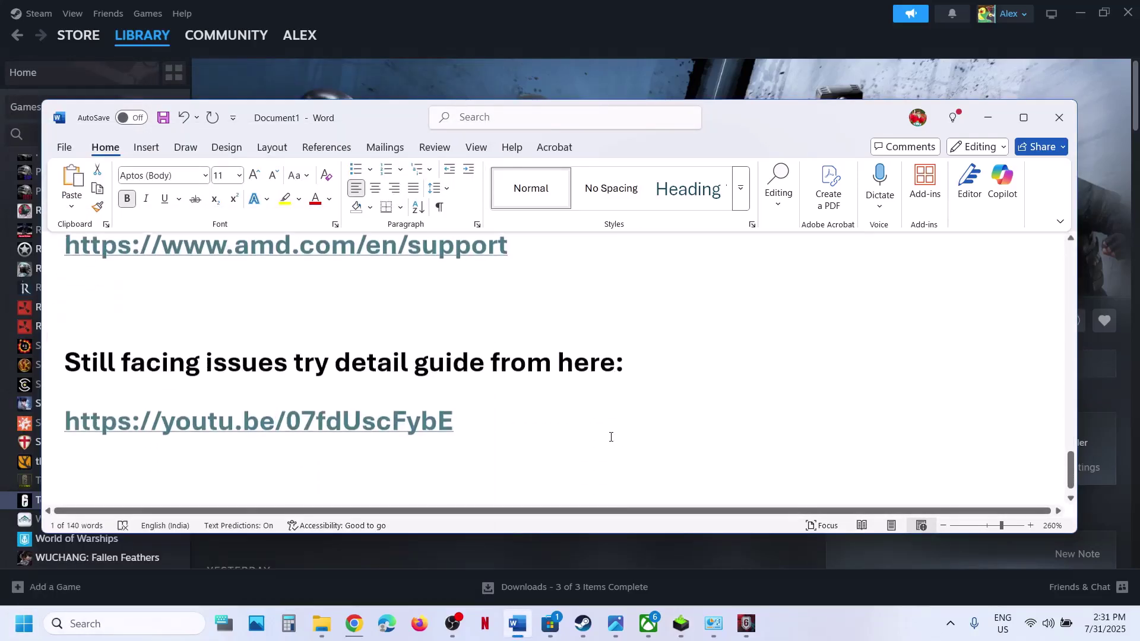
pyautogui.moveTo(493, 410); pyautogui.dragTo(147, 415)
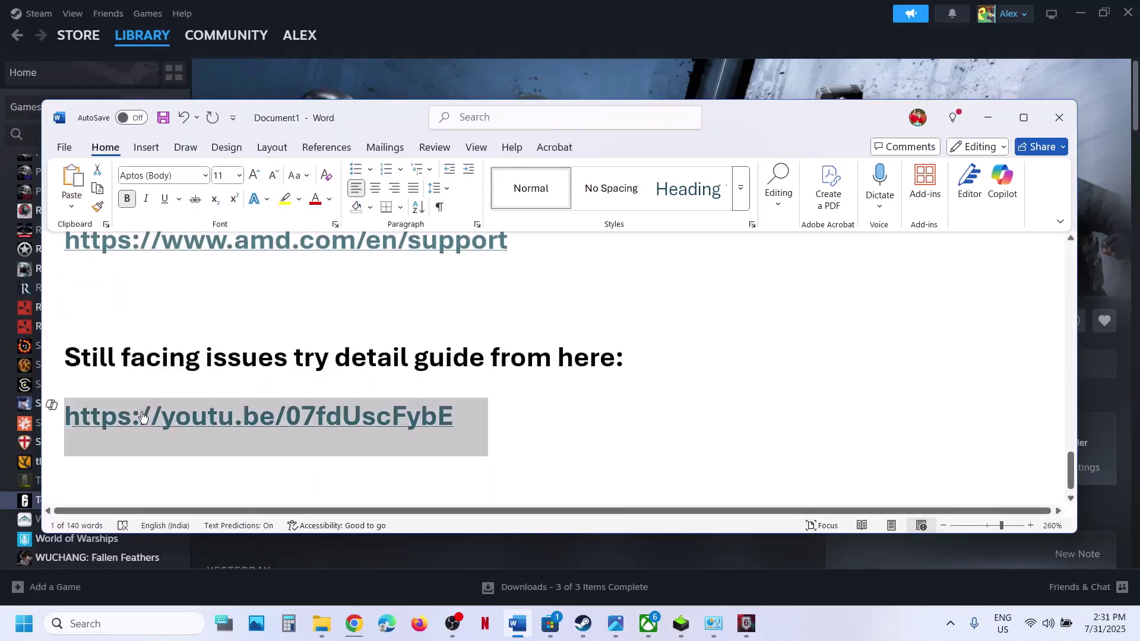
pyautogui.click(354, 624)
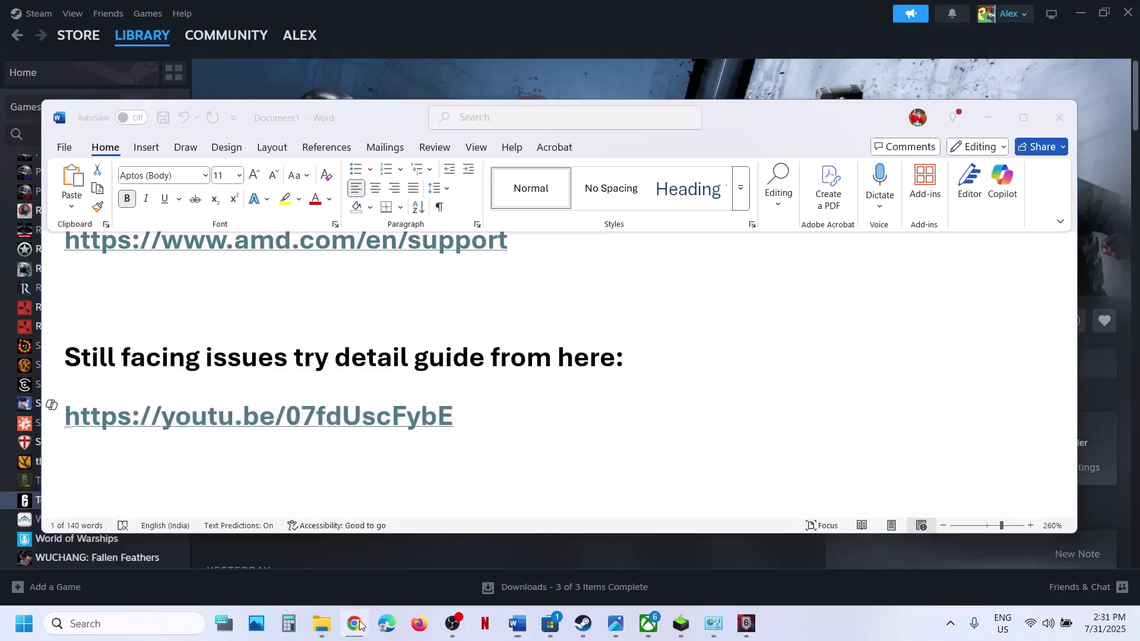
pyautogui.click(123, 17)
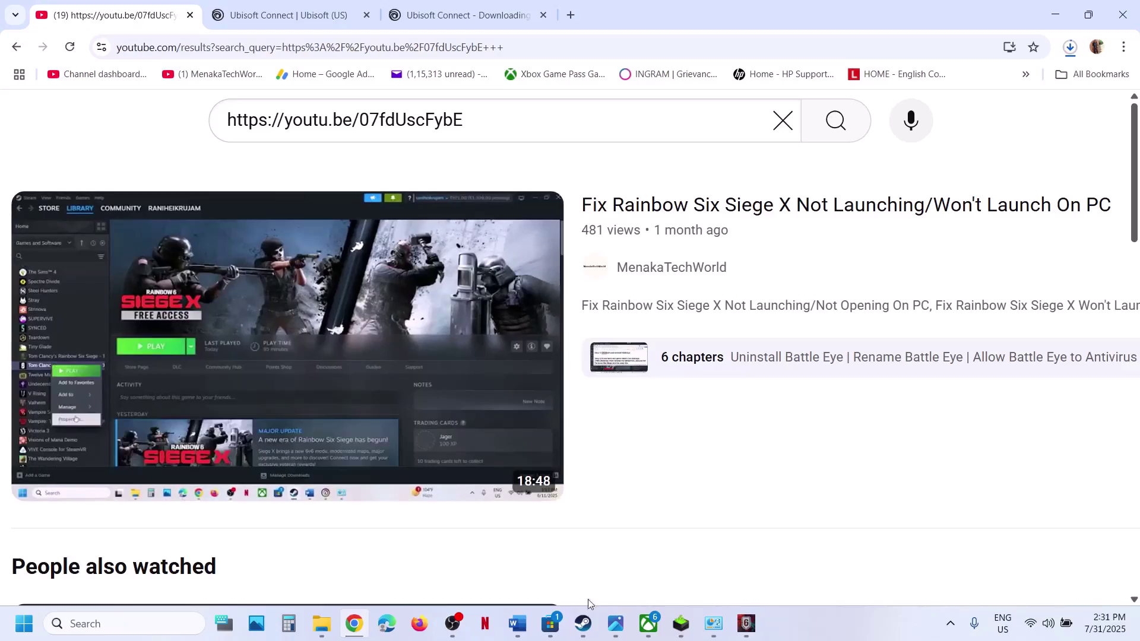
pyautogui.click(583, 624)
pyautogui.click(743, 633)
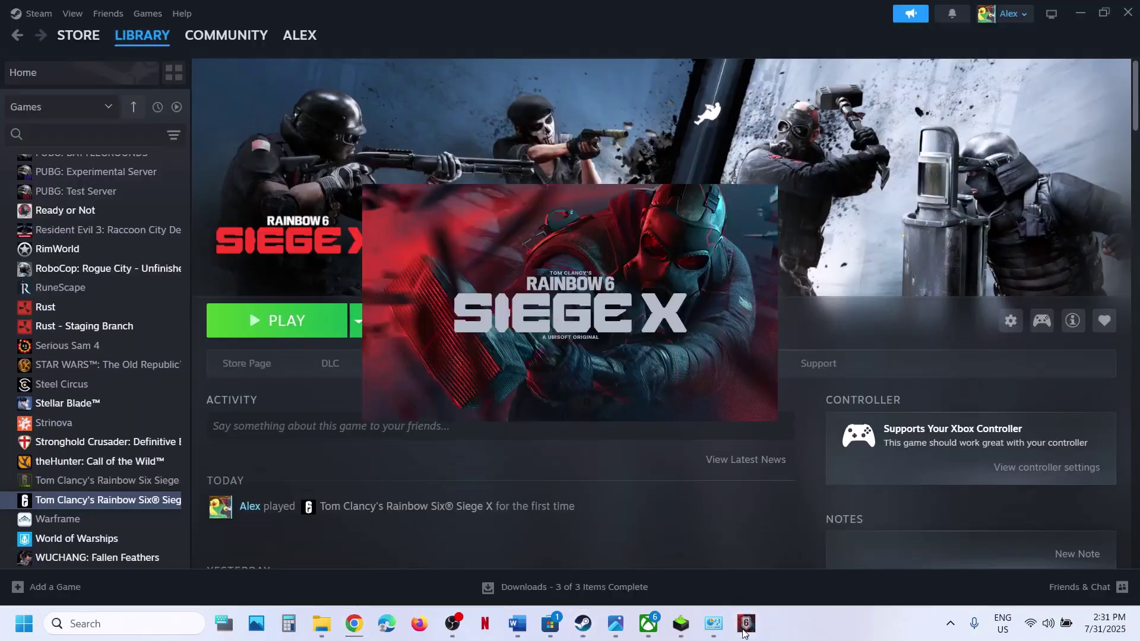